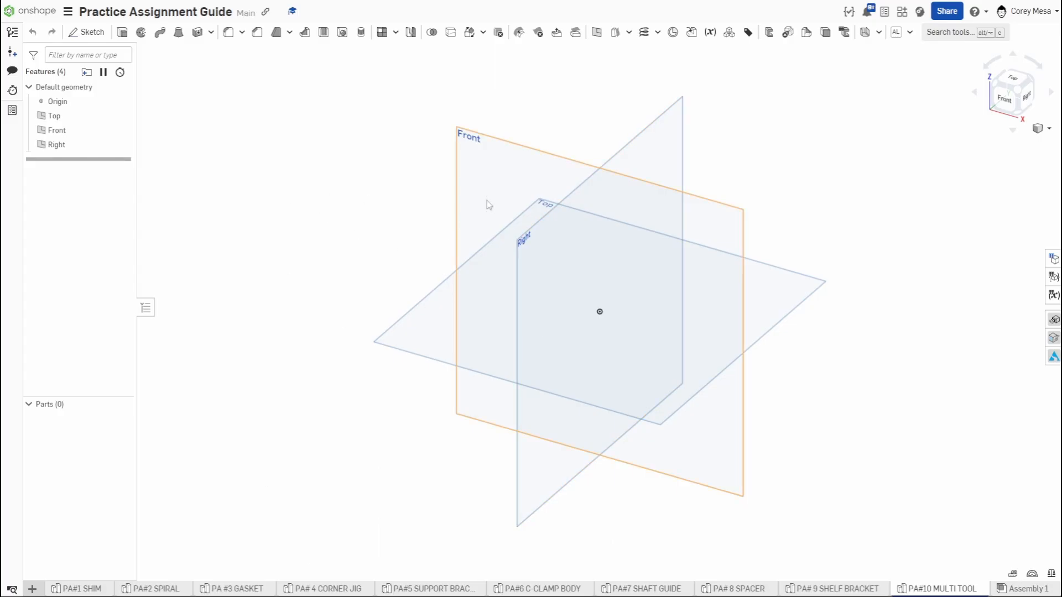
Step: Start a sketch on the Top plane, view it straight on and hide the default planes
click(494, 308)
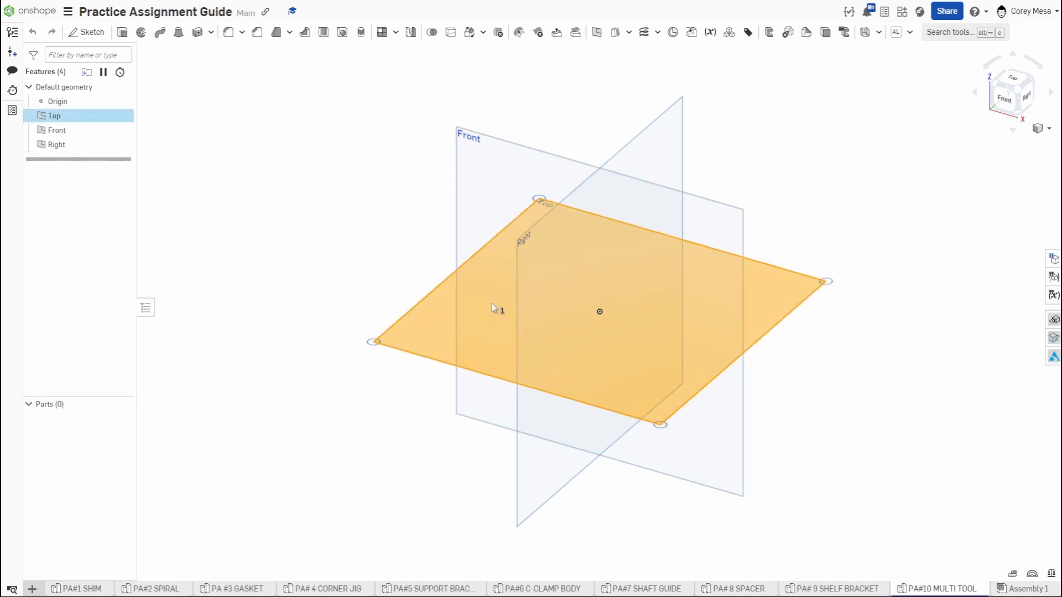
key(shift+s)
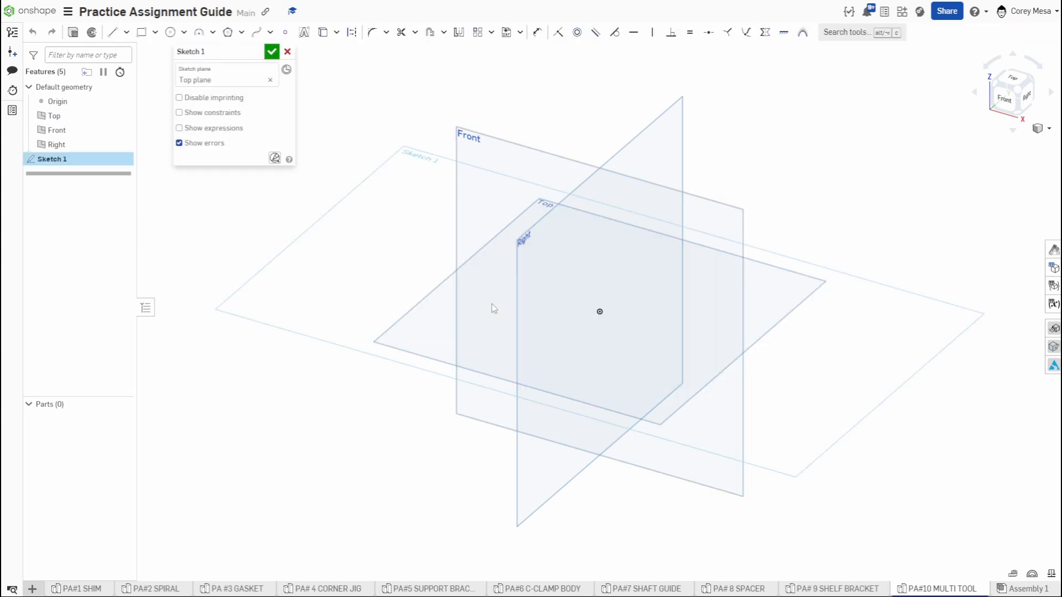
key(n)
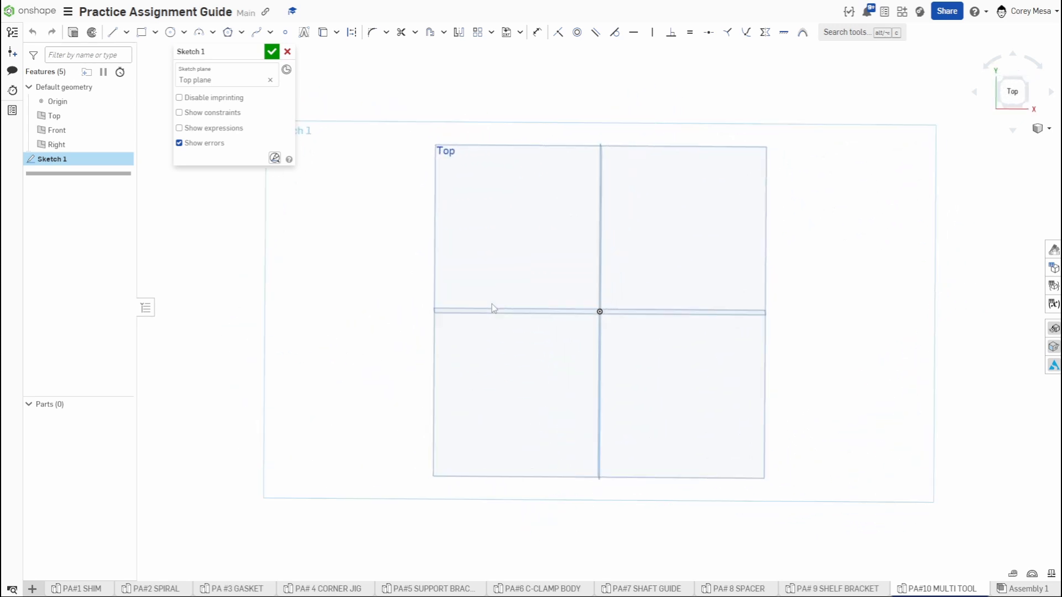
key(p)
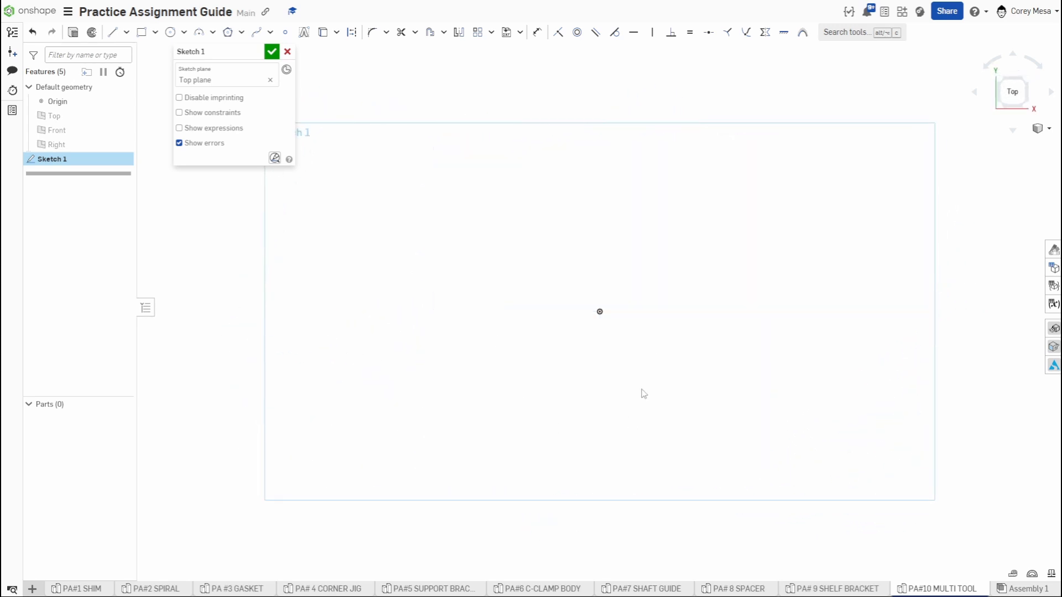
Step: Sketch a horizontal line to the right from the origin and set its length to 14
key(l)
click(600, 312)
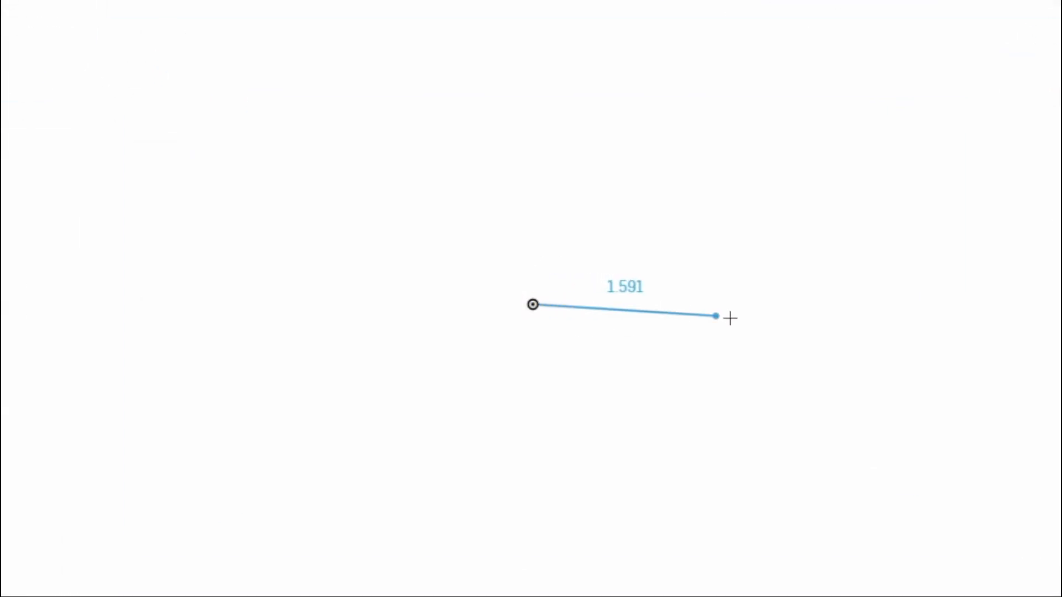
click(822, 304)
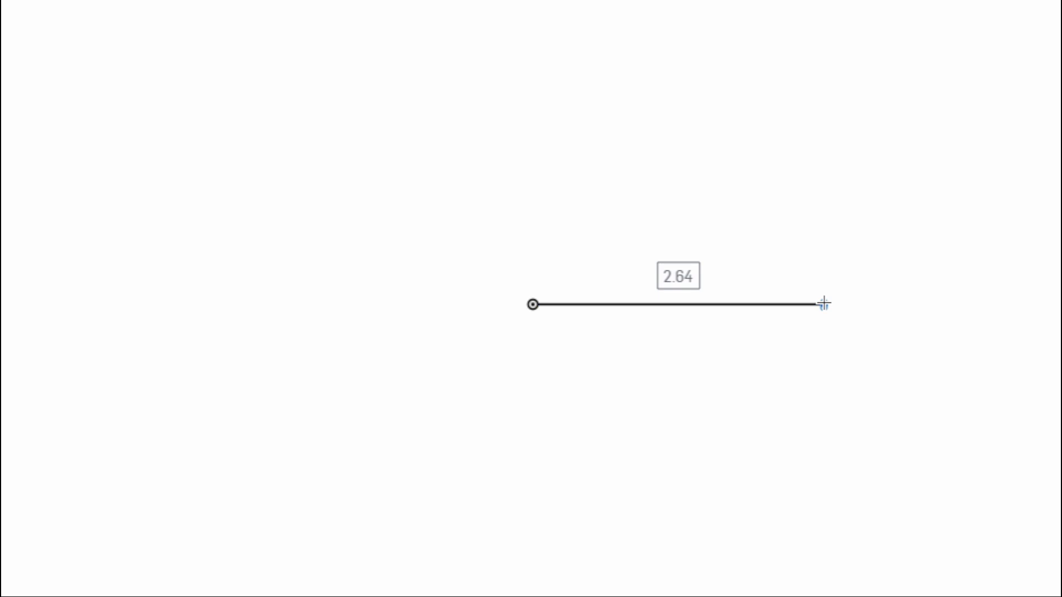
text(14)
key(Return)
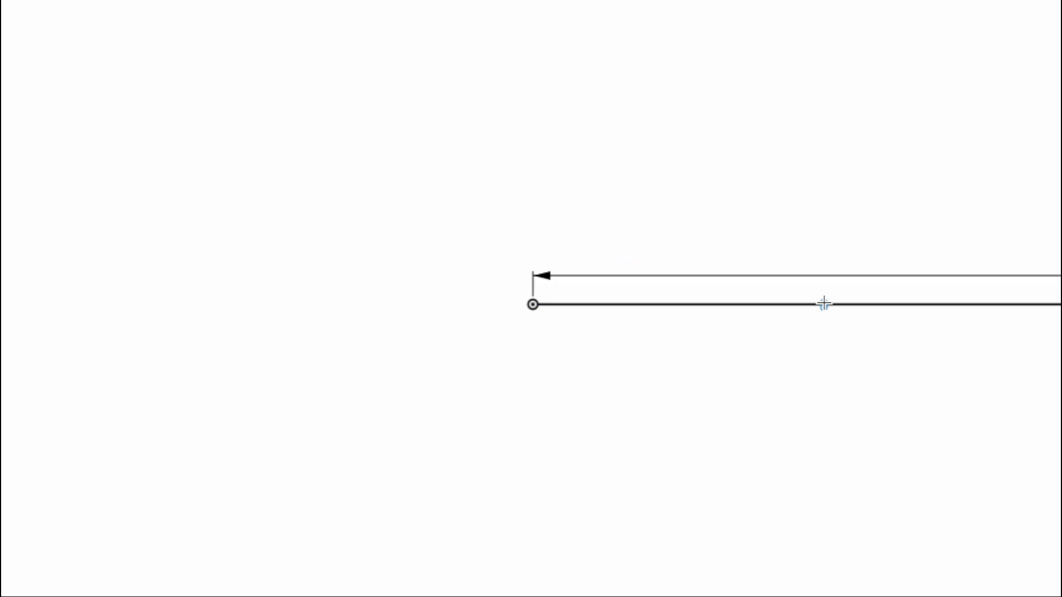
Step: Continue the outline from the base line's right end with a vertical segment 3 up and a horizontal segment 3 to the left
key(f)
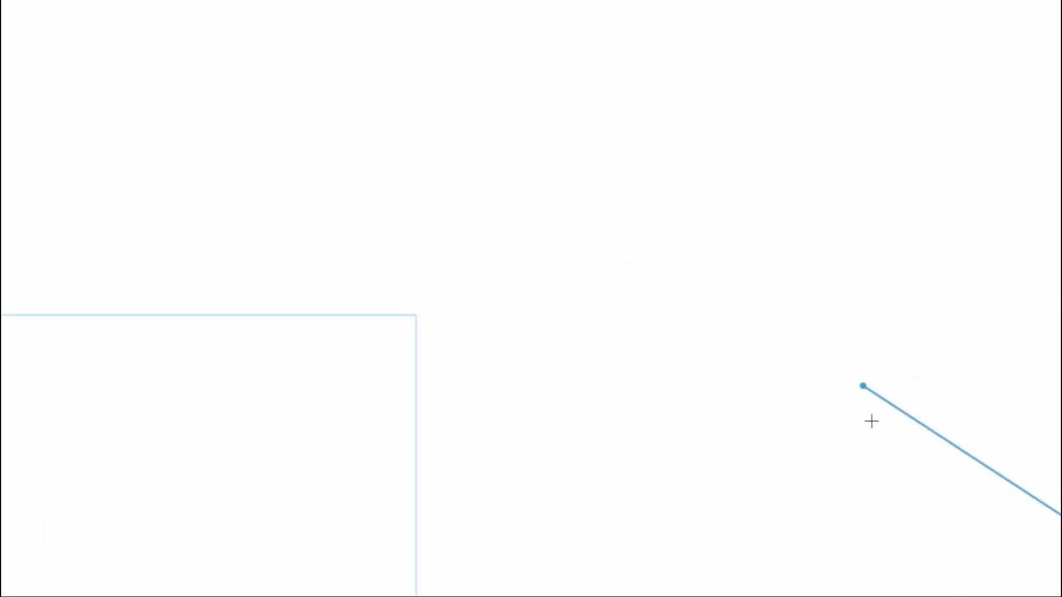
scroll(887, 474, down, 4)
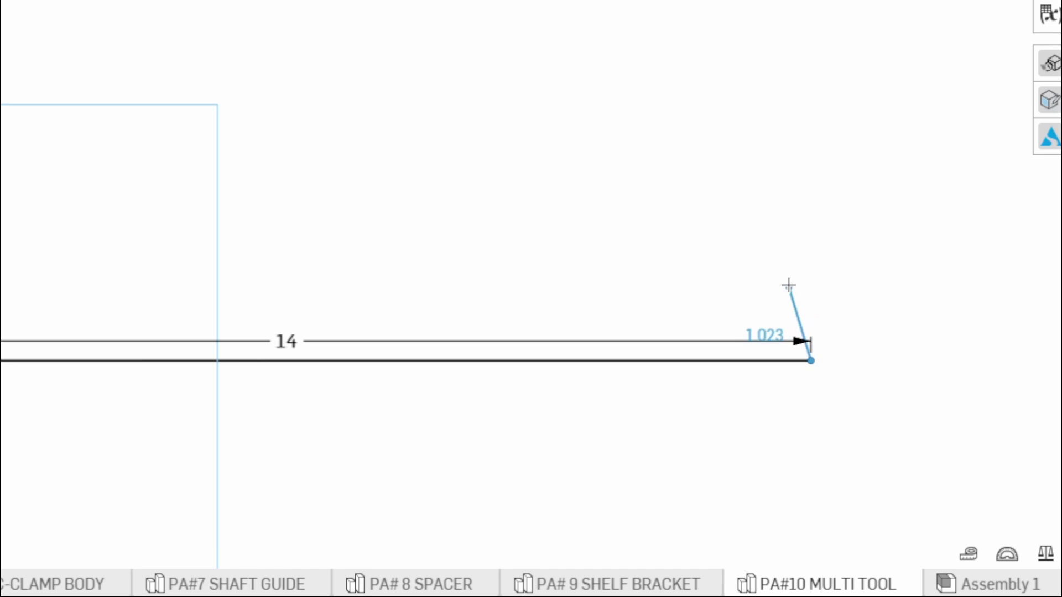
click(808, 233)
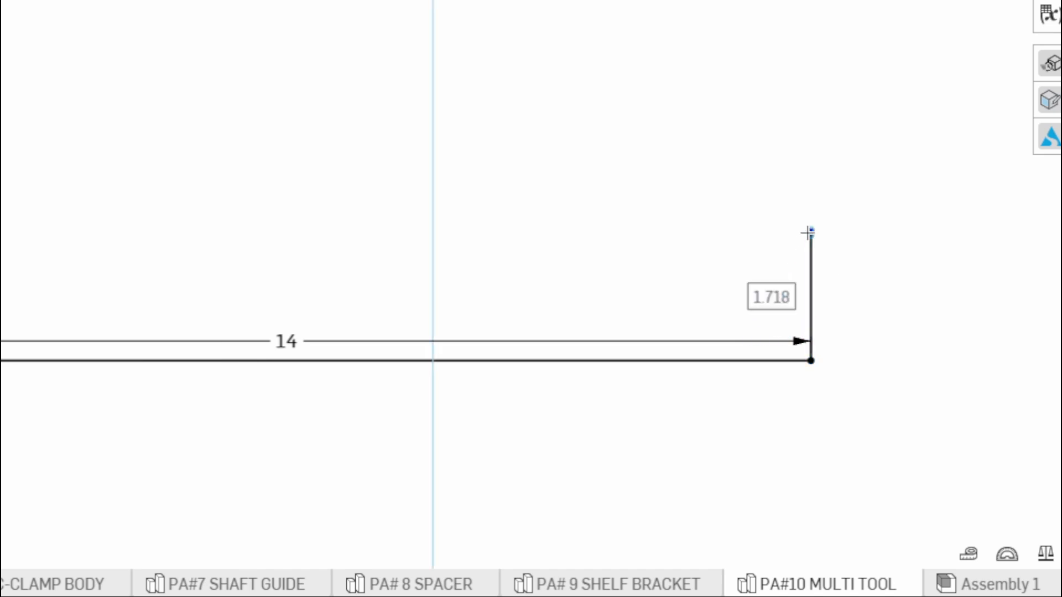
text(3)
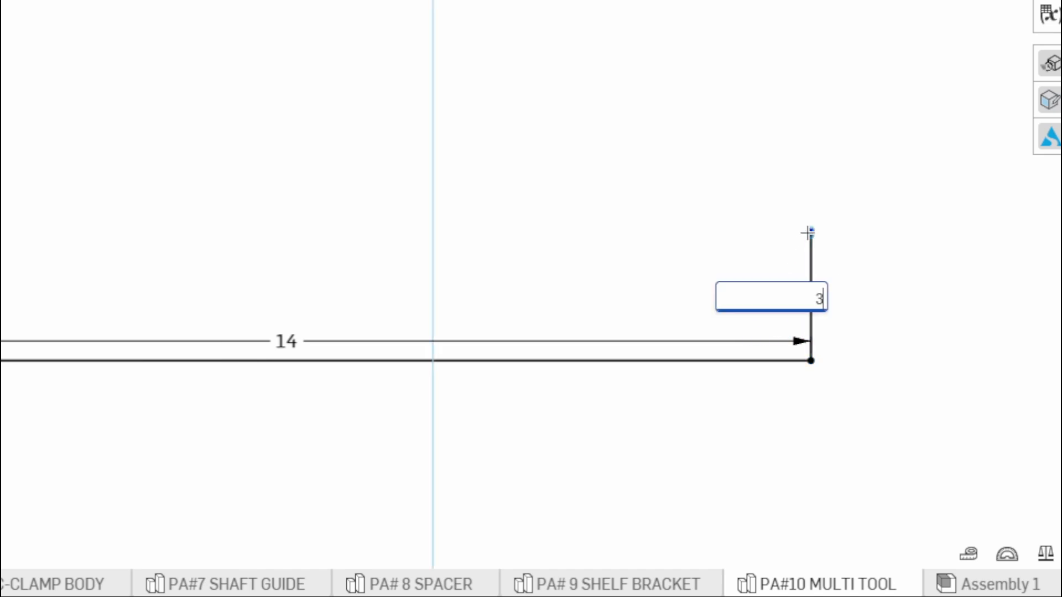
key(Return)
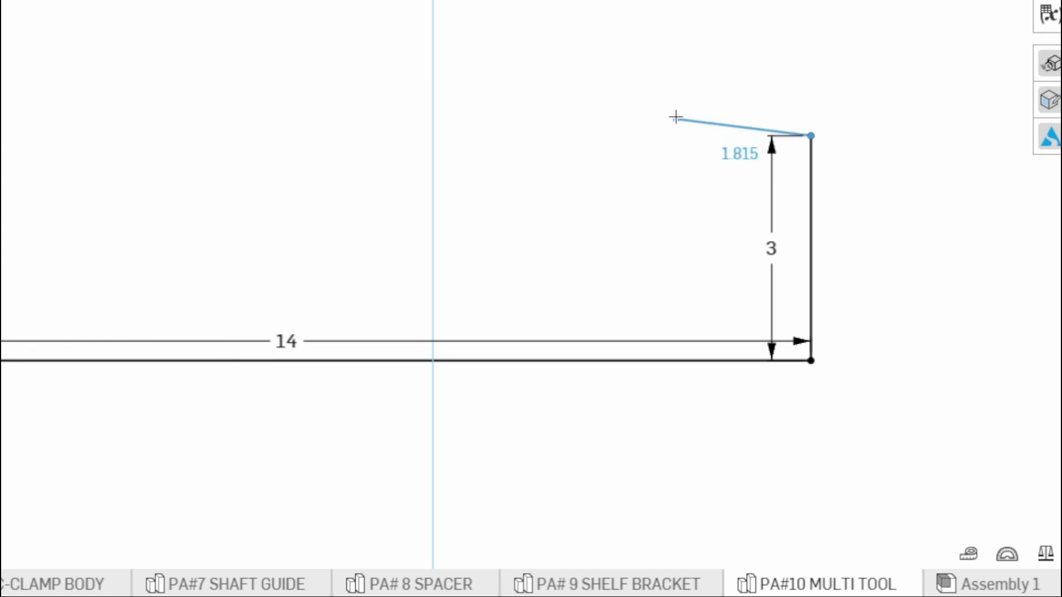
click(654, 136)
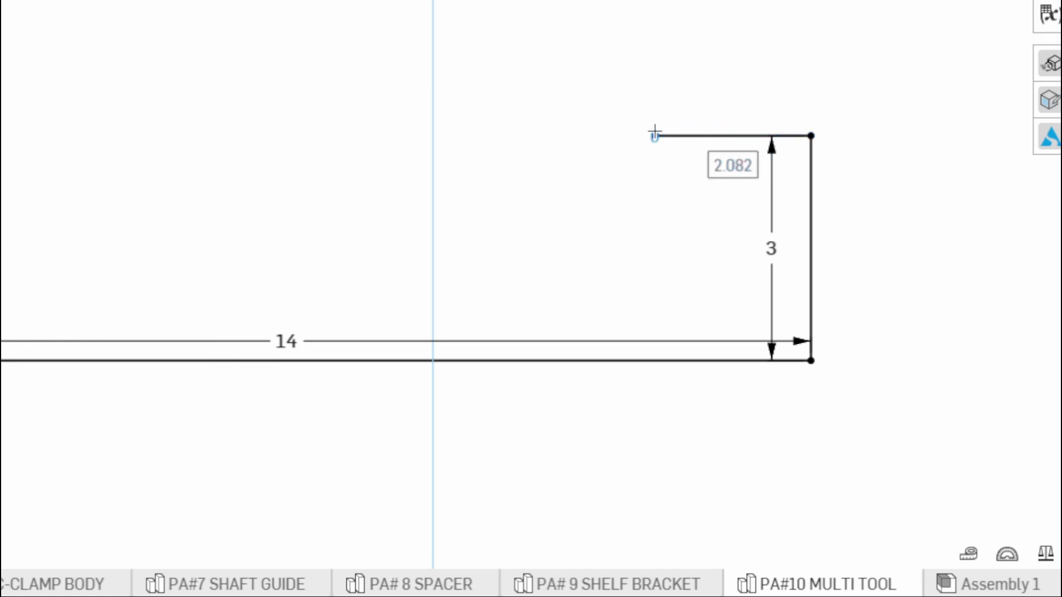
text(3)
key(Return)
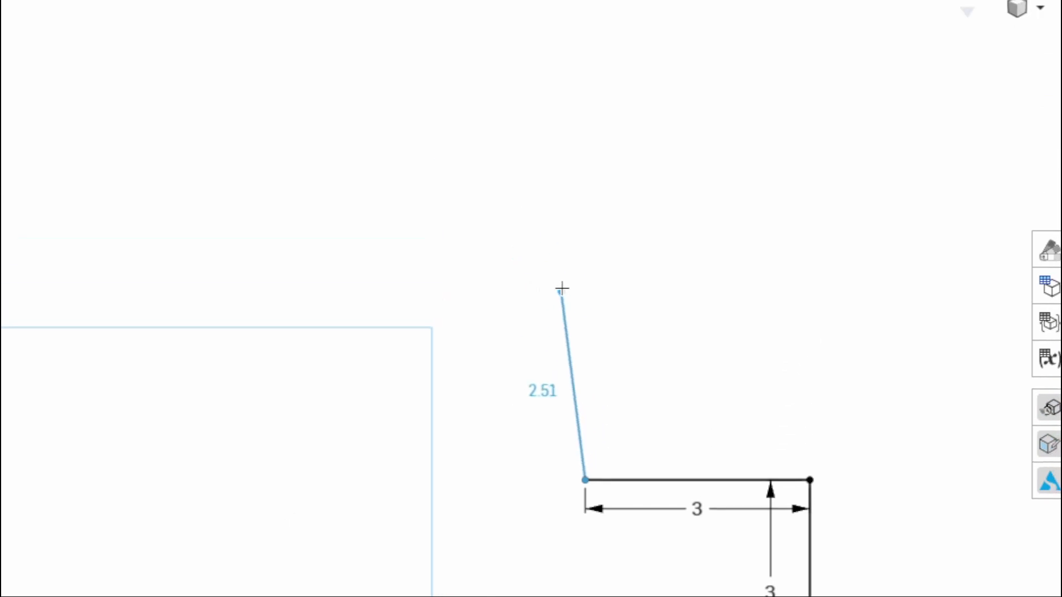
Step: Add a vertical segment upward from the end of the short horizontal ledge, with length 4
click(587, 77)
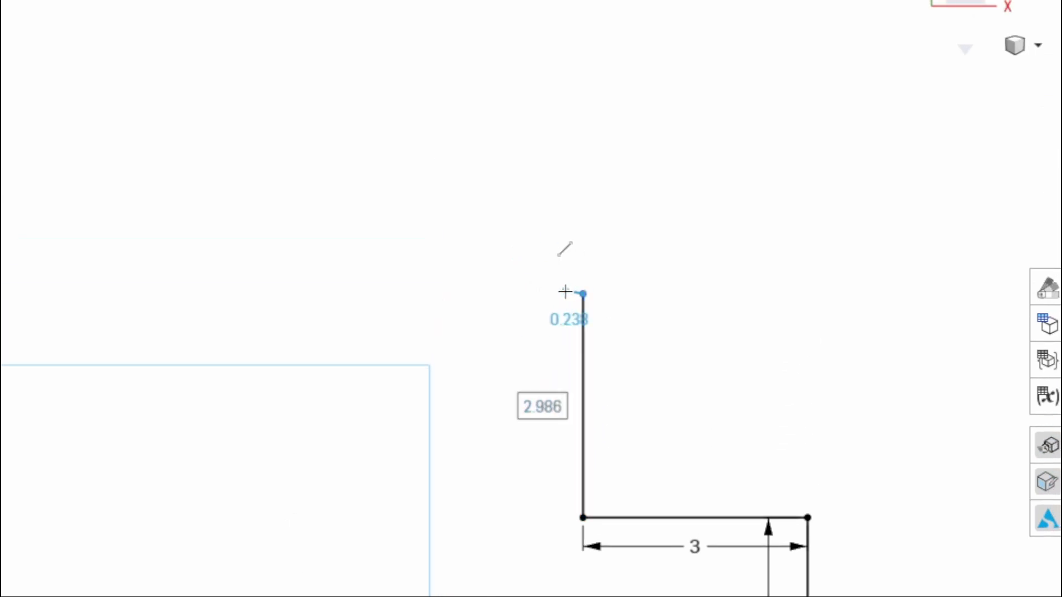
text(4)
key(Return)
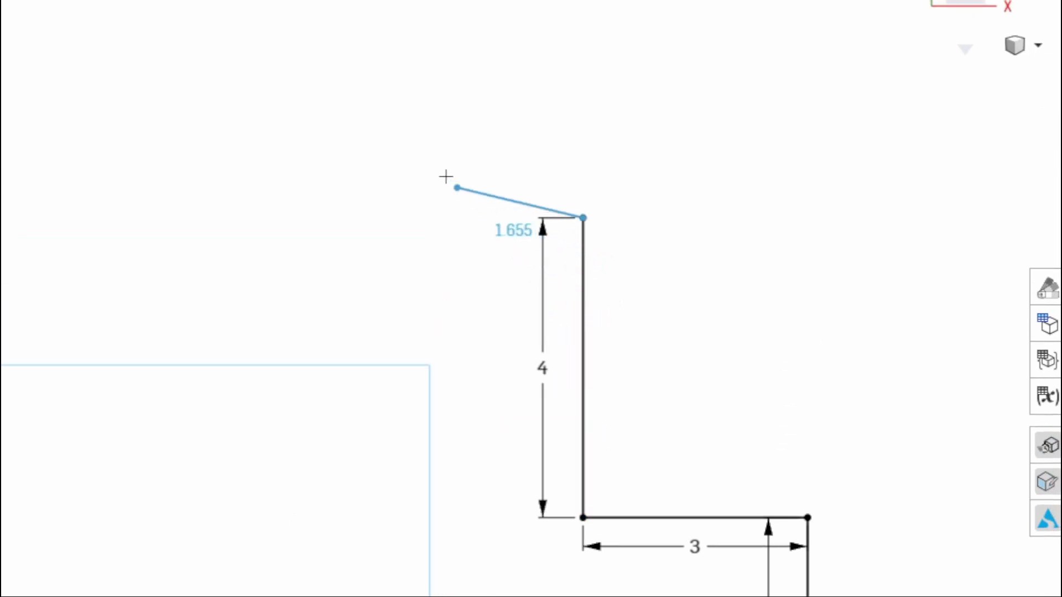
Step: Sketch an undimensioned diagonal about 5.4 long up and to the left, followed by a horizontal segment 2.4 long to the left
mouse_move(348, 74)
middle_down()
mouse_move(387, 175)
mouse_move(441, 241)
middle_up()
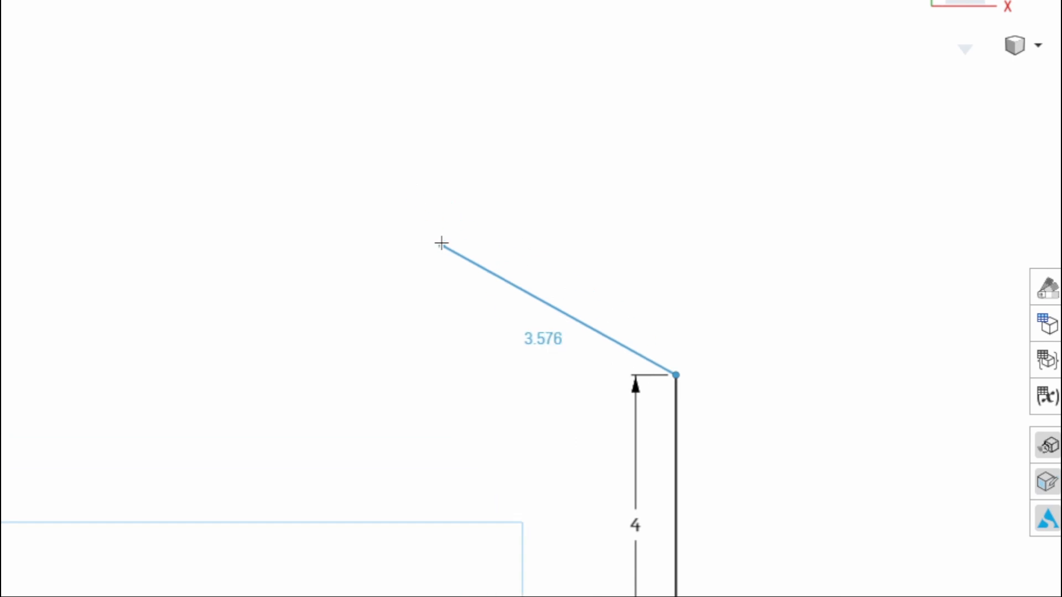
click(354, 132)
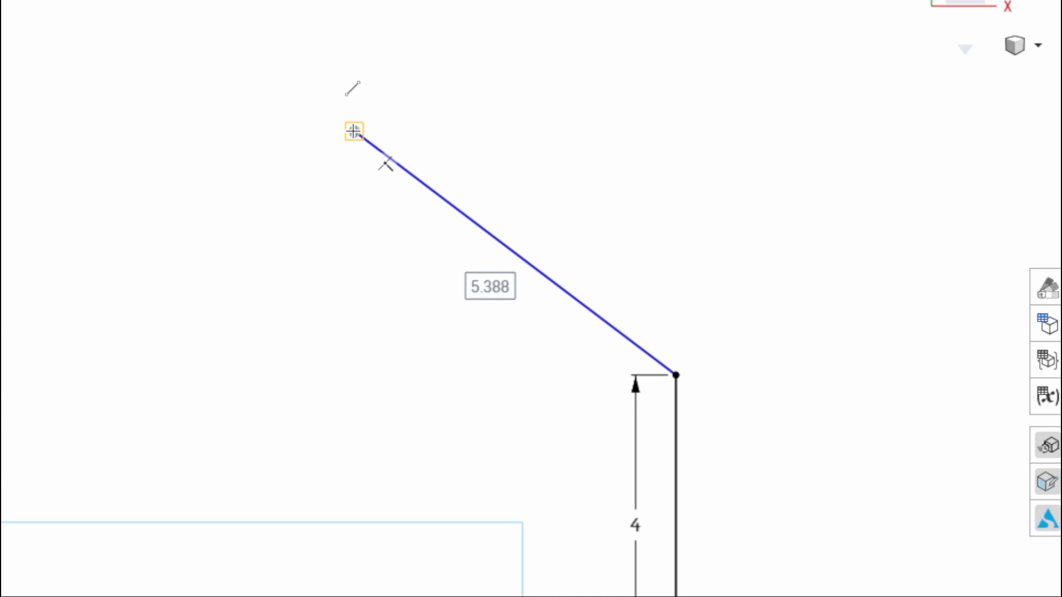
click(354, 131)
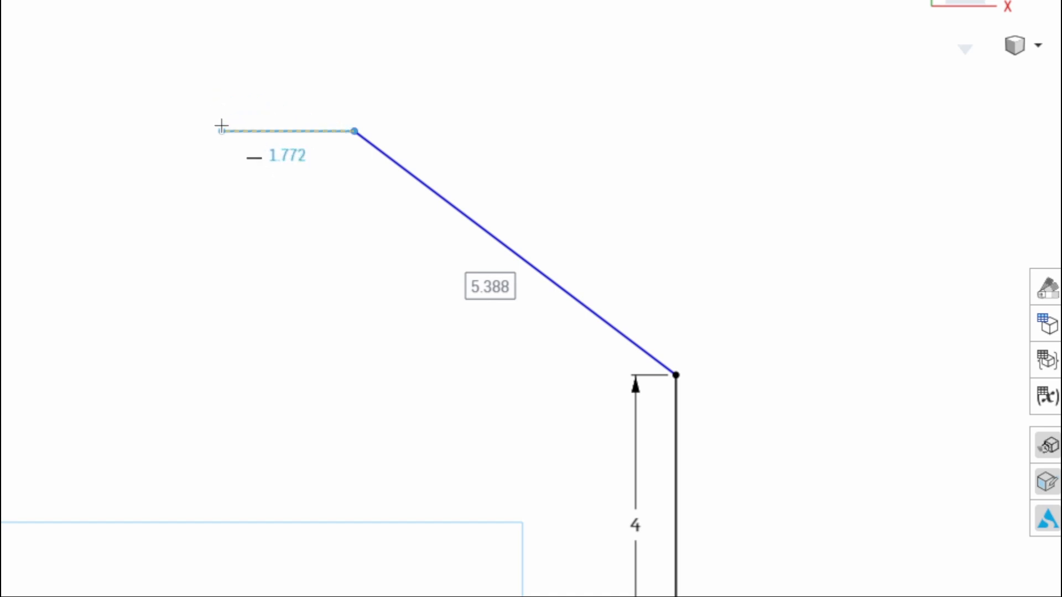
click(222, 131)
text(2.4)
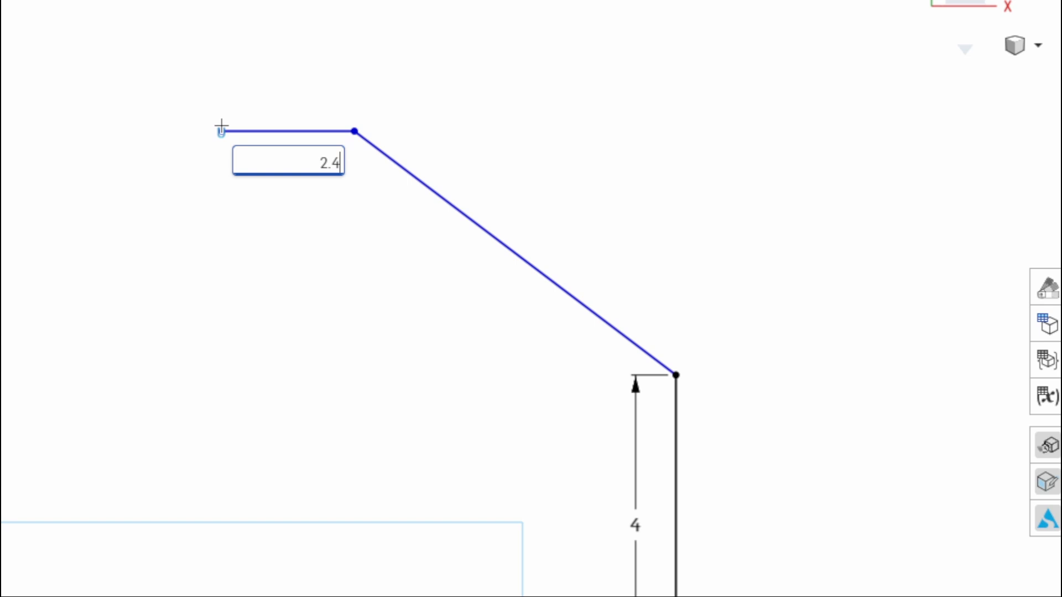
key(Return)
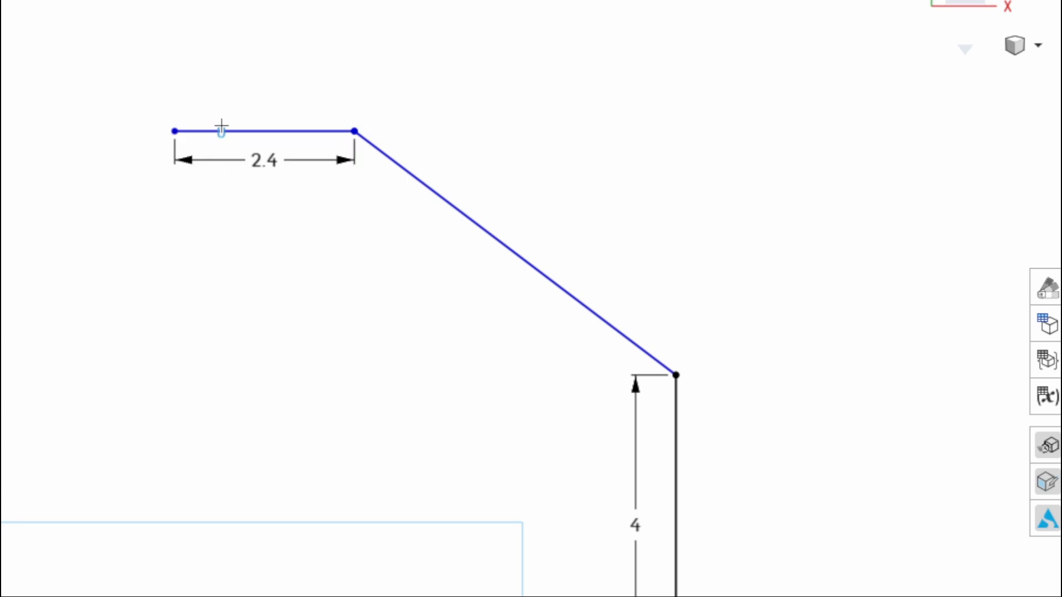
key(Escape)
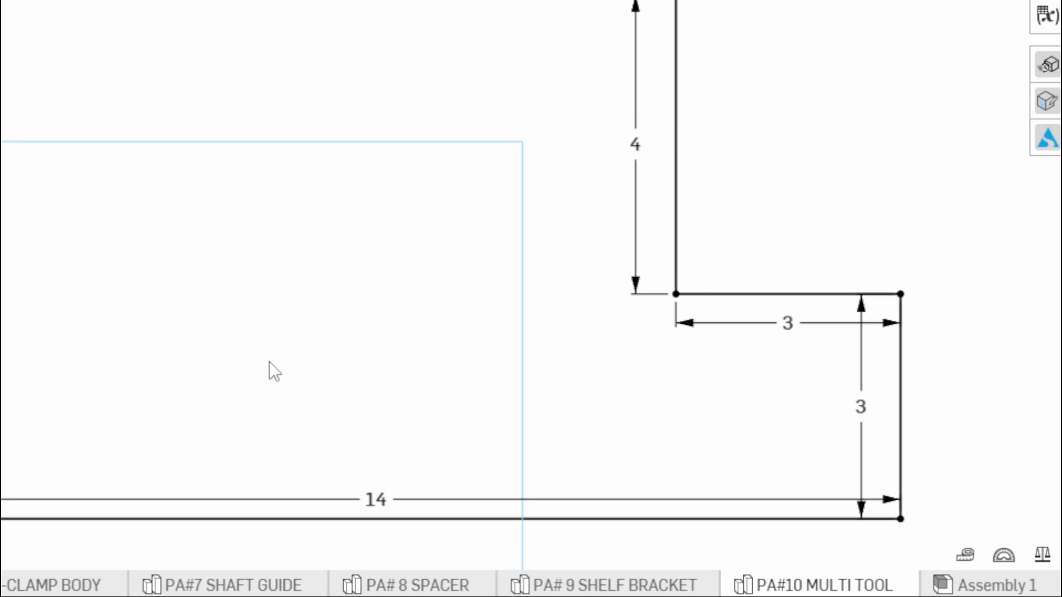
Step: Sketch a vertical line upward from the origin with length 10 and end the line chain there
scroll(500, 414, down, 2)
middle_drag(498, 408, 389, 329)
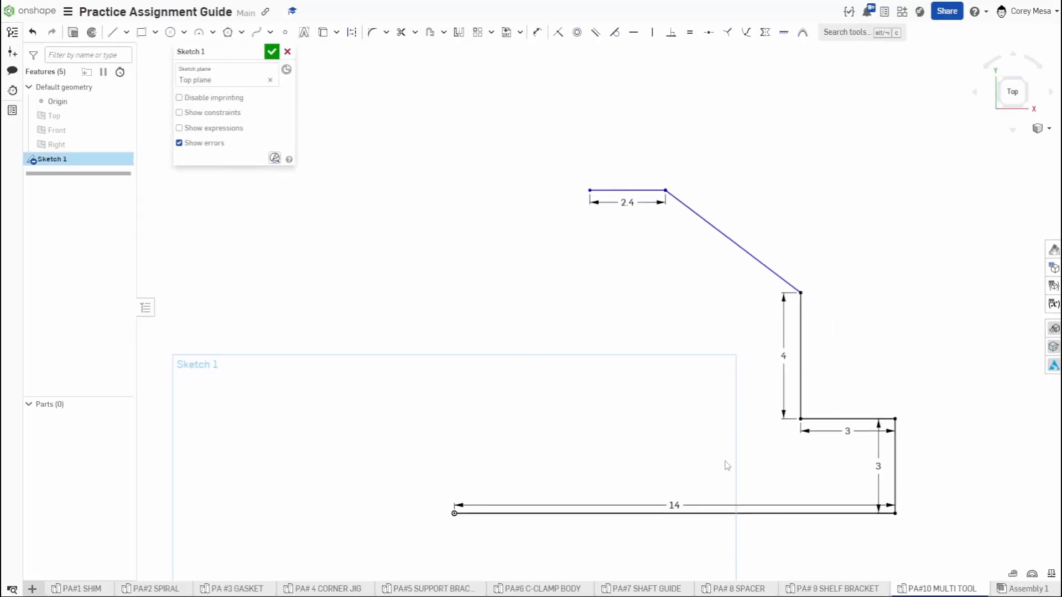
scroll(724, 462, down, 2)
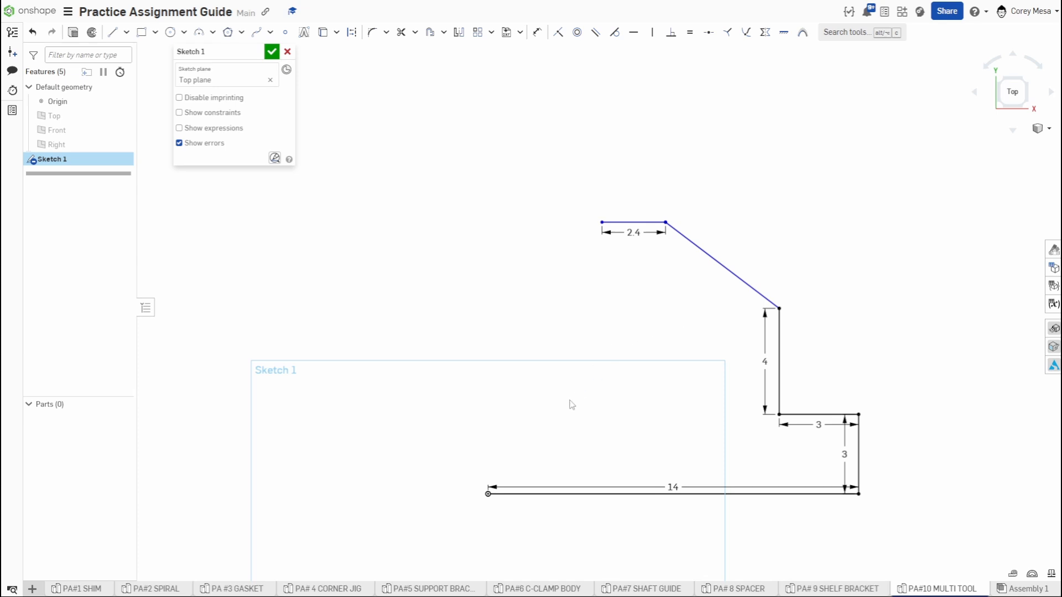
key(l)
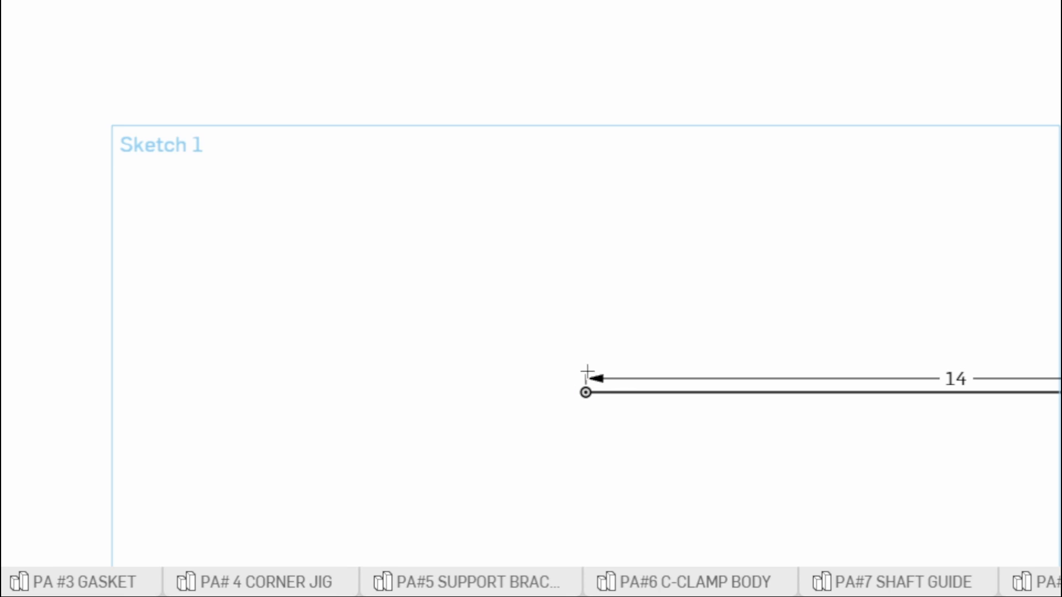
click(585, 392)
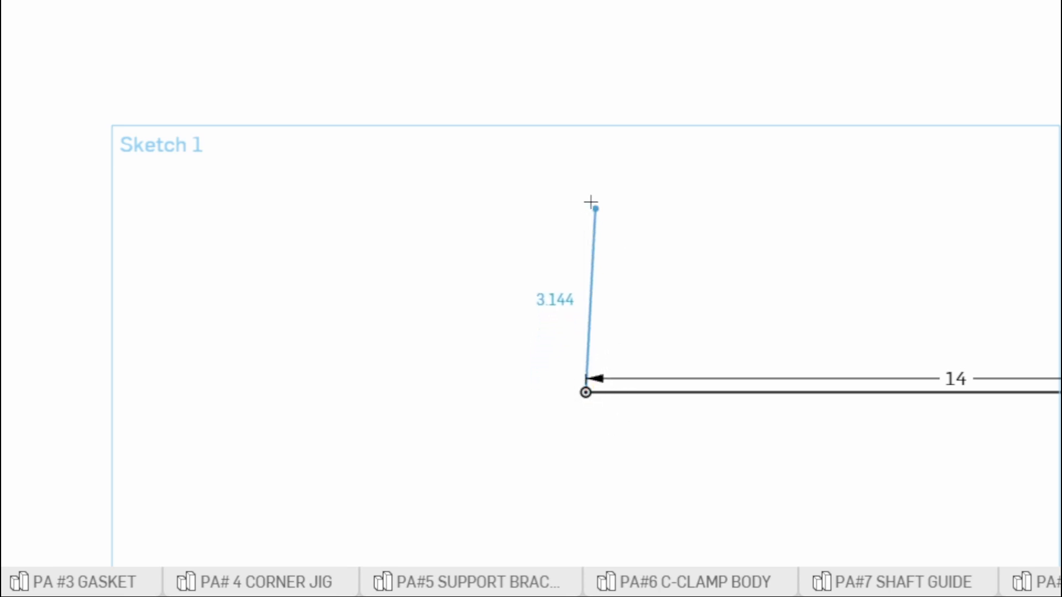
click(581, 179)
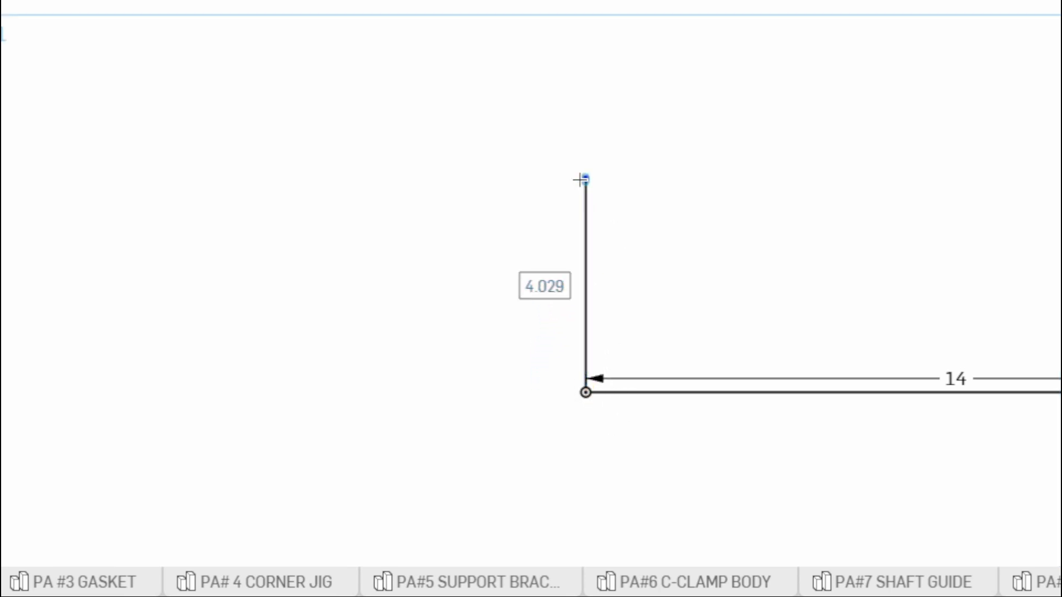
text(10)
key(Return)
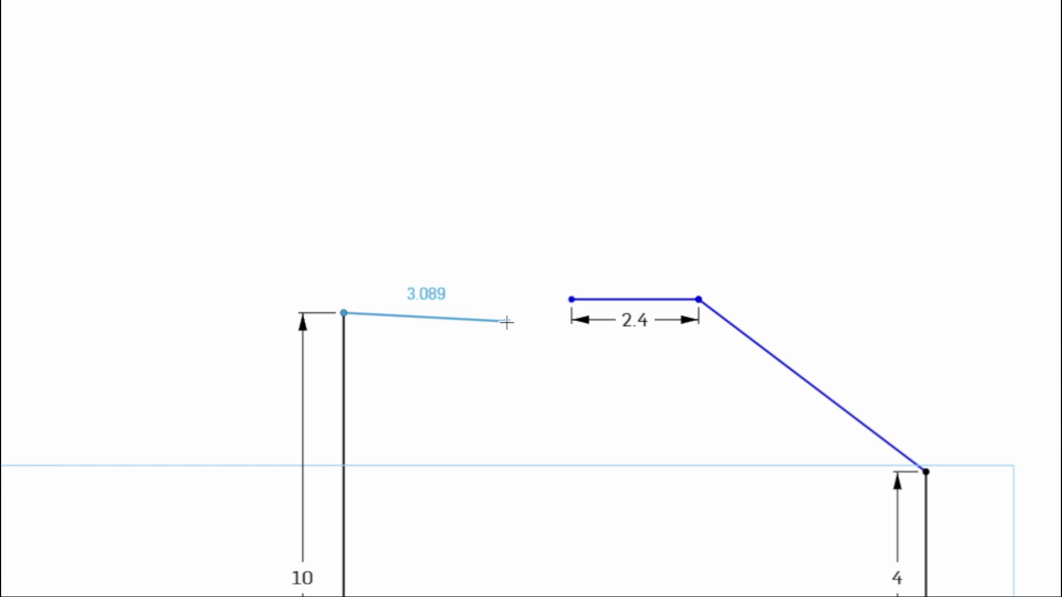
key(Escape)
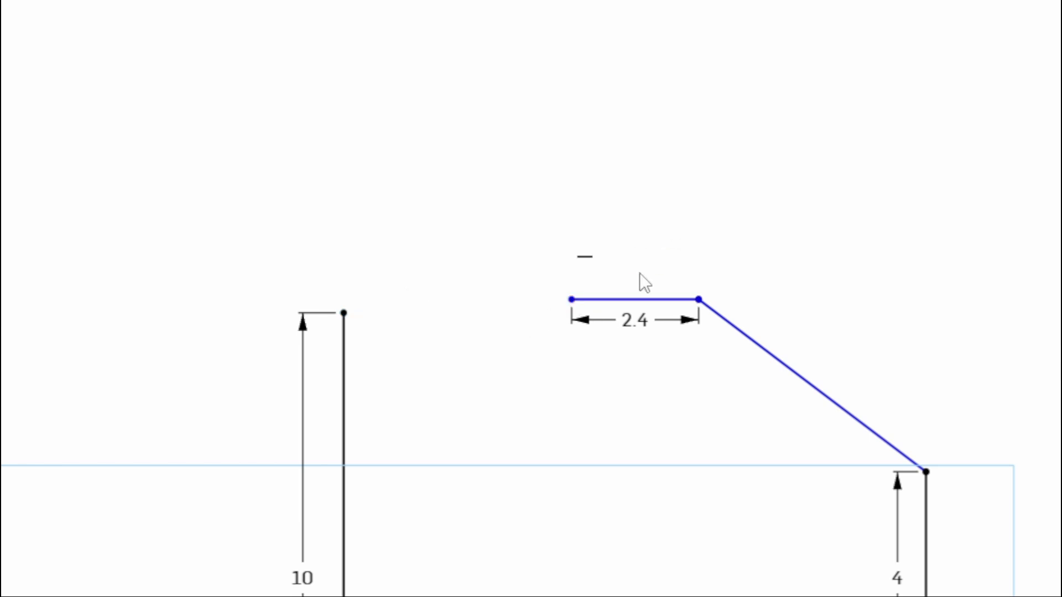
Step: Align the free end of the 2.4 segment horizontally with the upper end of the 10 line
click(572, 299)
click(343, 313)
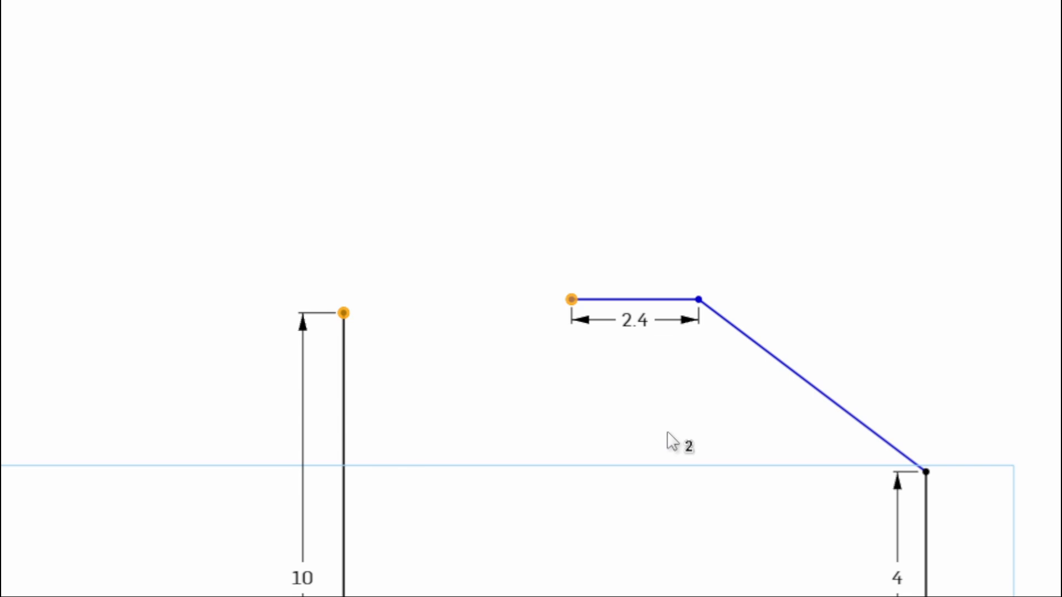
key(h)
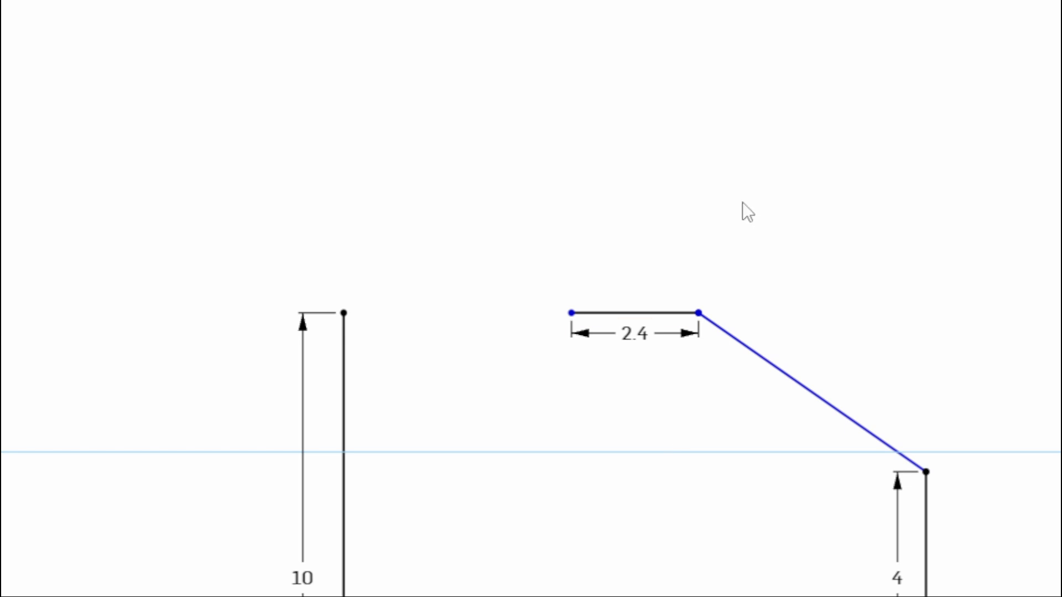
Step: Join the 10 line's upper end to the 2.4 segment with a tangent arc of radius 2, placing its dimension outside the profile
key(l)
click(343, 312)
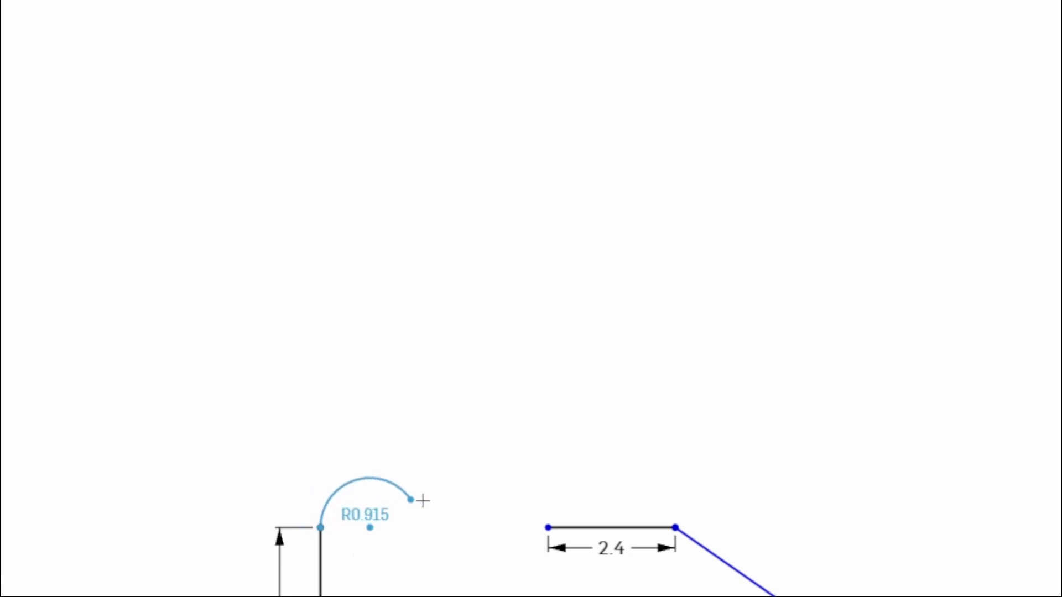
click(547, 527)
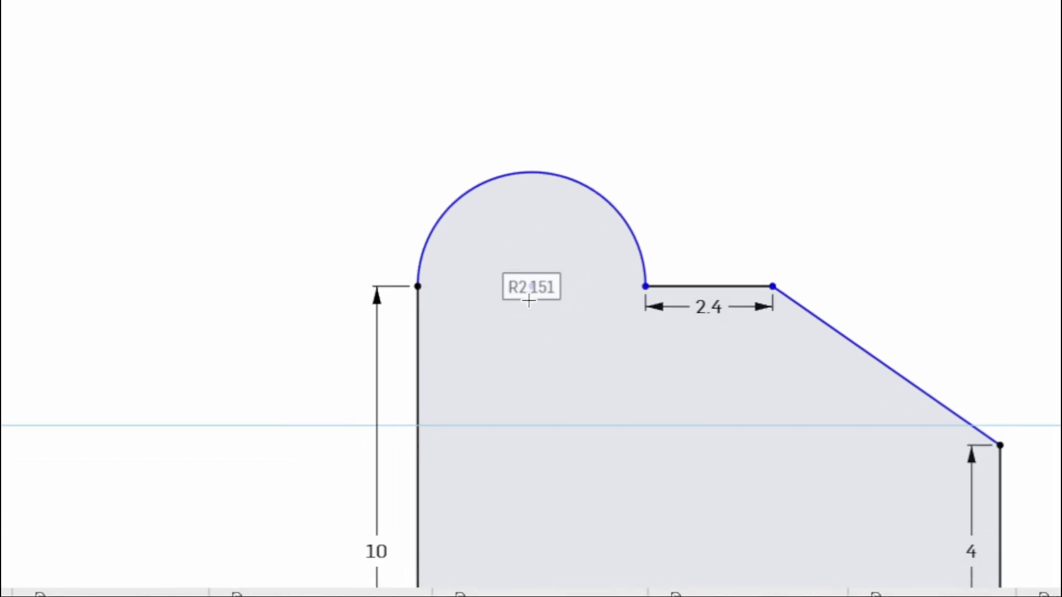
text(2)
key(Return)
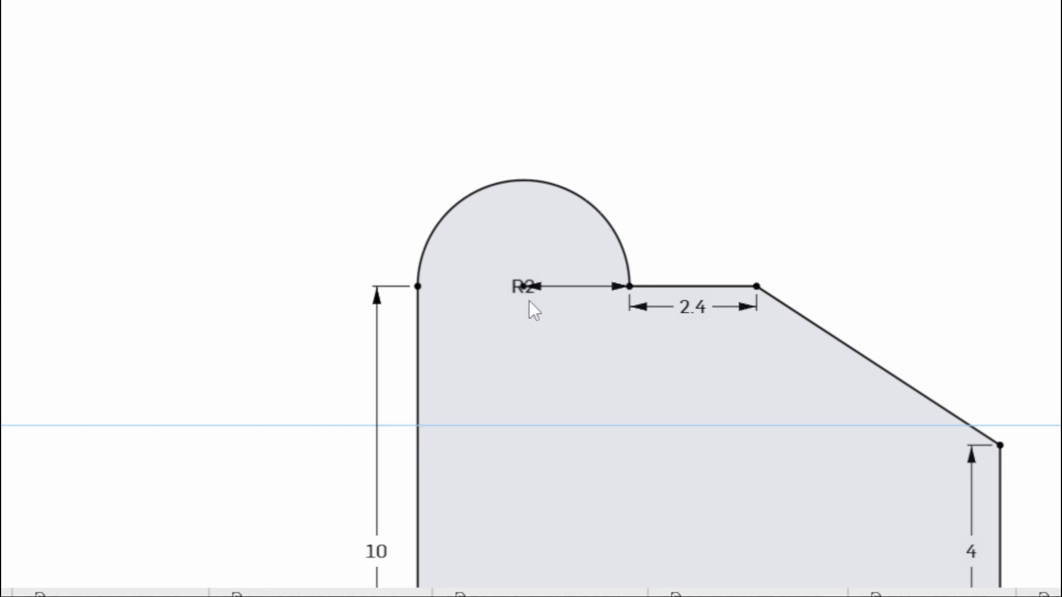
drag(527, 298, 719, 138)
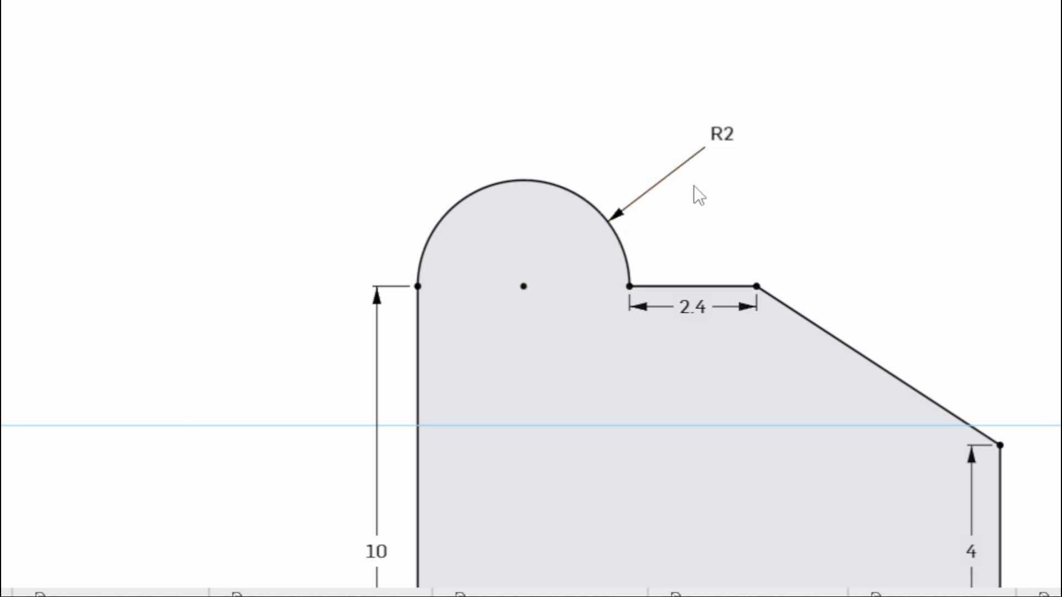
Step: Undo the tangent arc of radius 2 and its dimension
key(ctrl+z)
key(ctrl+z)
key(ctrl+z)
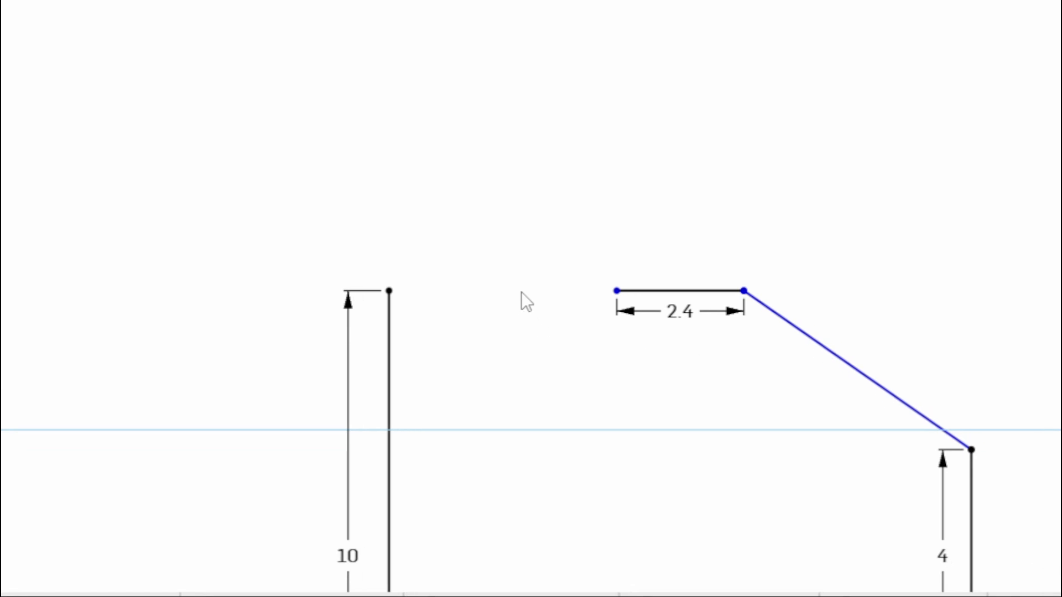
Step: Sketch a 3 point circle through the upper end of the 10 line and the 2.4 segment's free end, with diameter 4
click(184, 32)
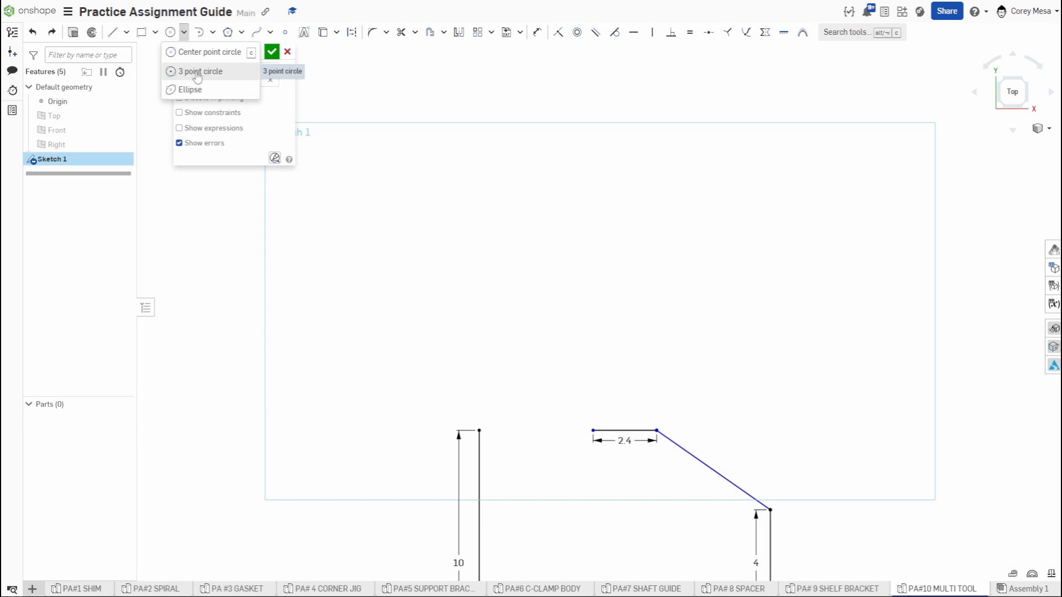
click(198, 72)
click(479, 430)
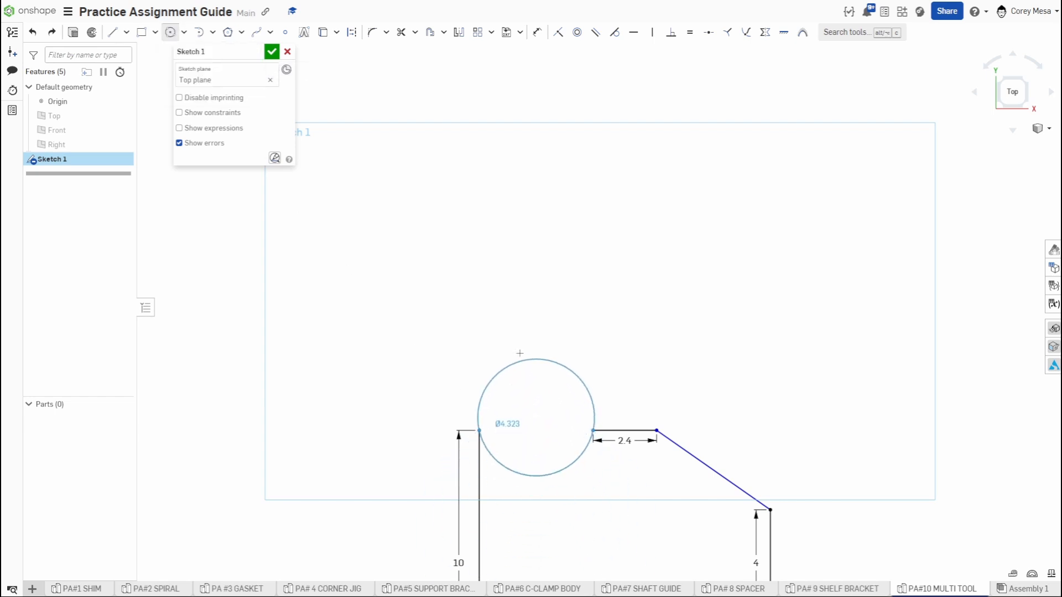
click(592, 415)
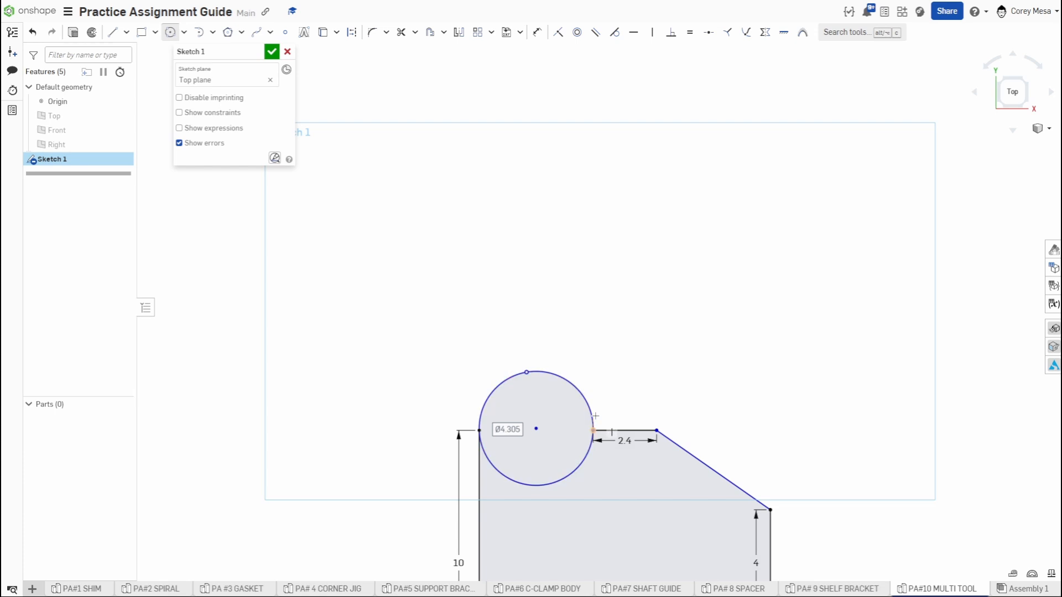
text(4)
key(Return)
key(Escape)
scroll(590, 421, up, 2)
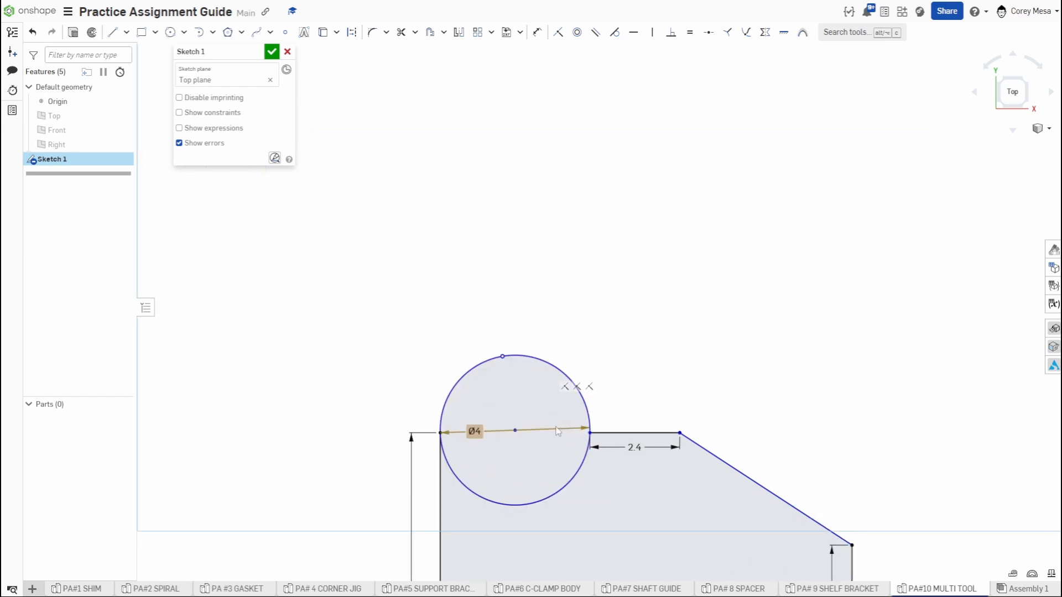
Step: Constrain the diameter 4 circle's center horizontally with the adjacent end of the 2.4 segment
key(d)
key(Escape)
click(596, 433)
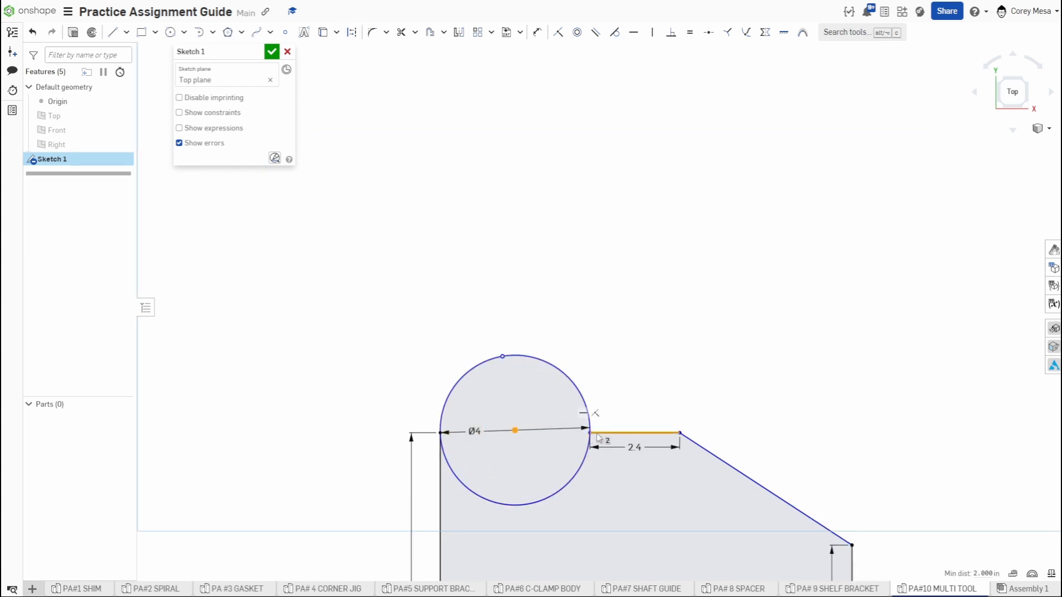
key(h)
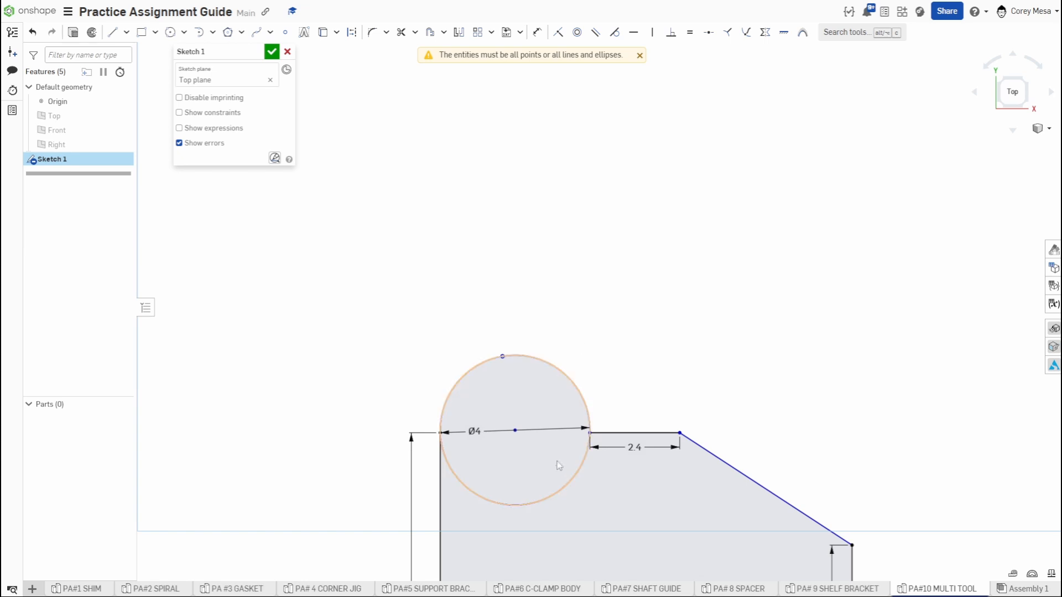
click(516, 431)
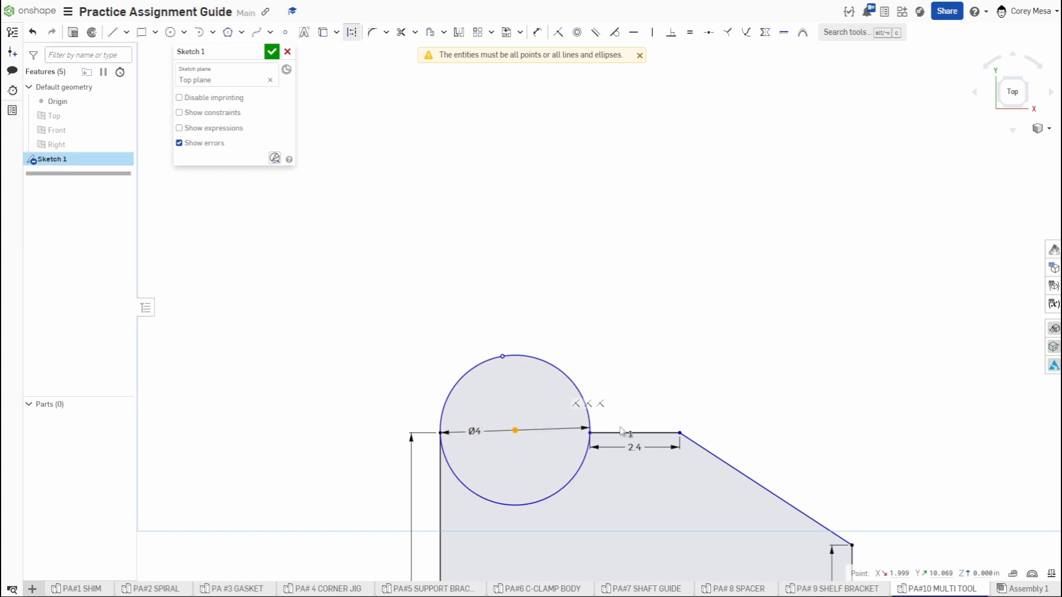
click(589, 433)
key(h)
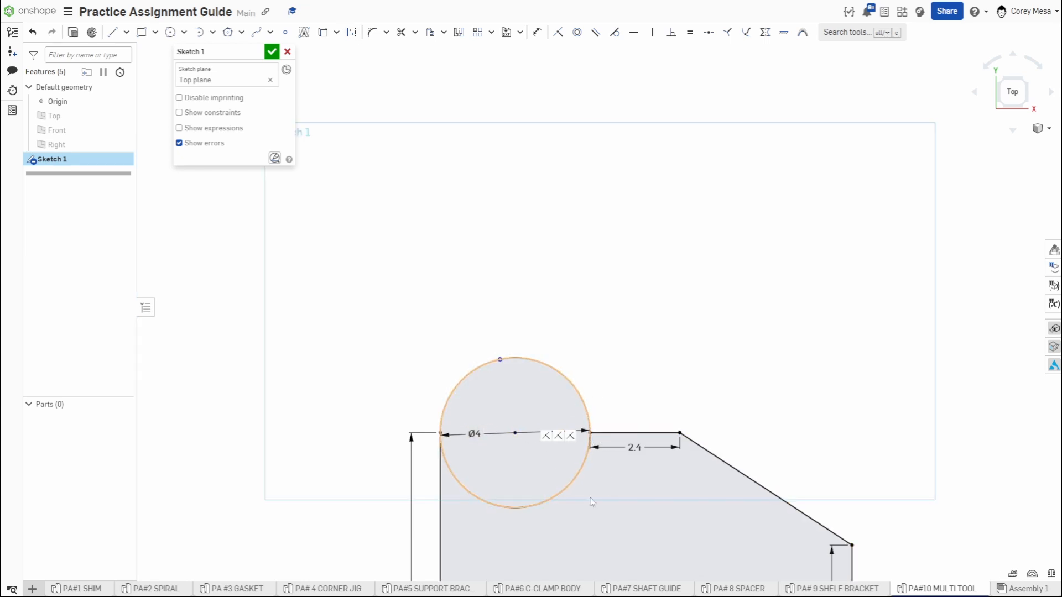
Step: Remove the diameter 4 circle between the 10 line and the 2.4 segment
middle_drag(605, 497, 597, 425)
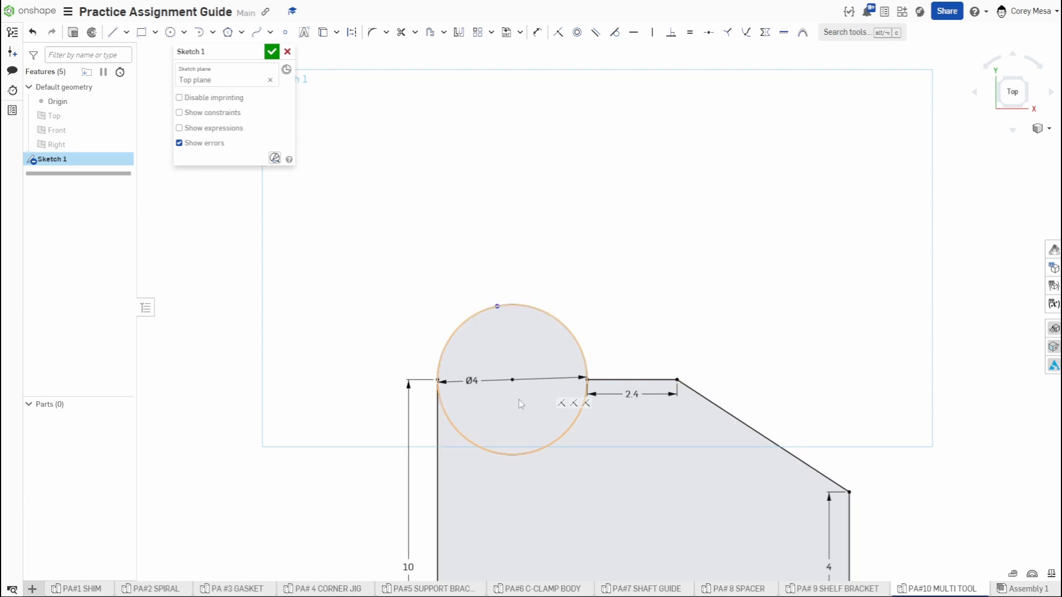
click(535, 430)
key(Delete)
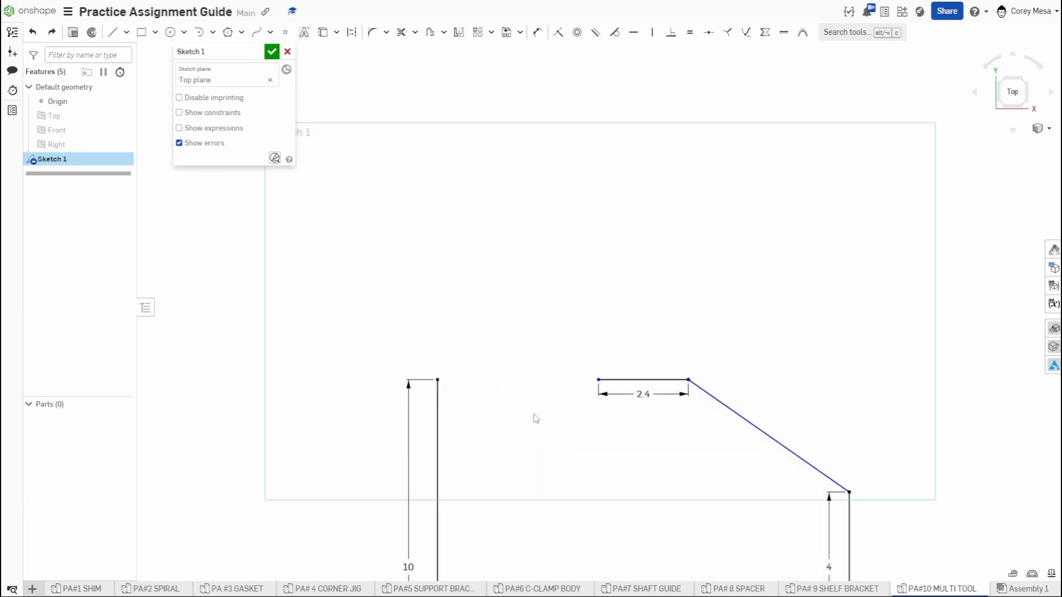
Step: Connect the upper end of the 10 line to the 2.4 segment with a tangent arc of radius 2
key(l)
click(437, 380)
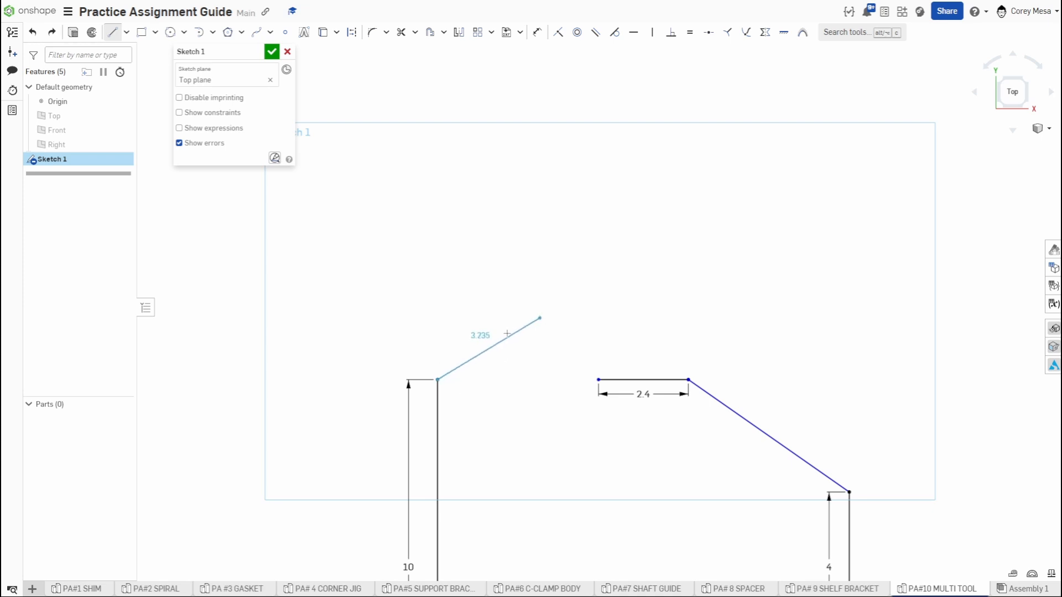
key(t)
click(438, 380)
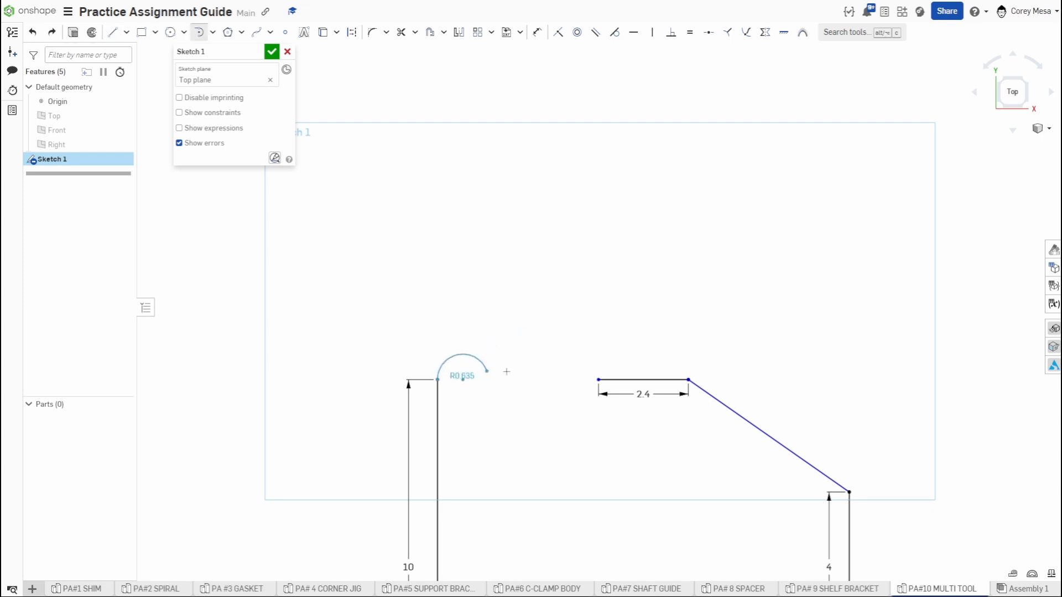
click(599, 380)
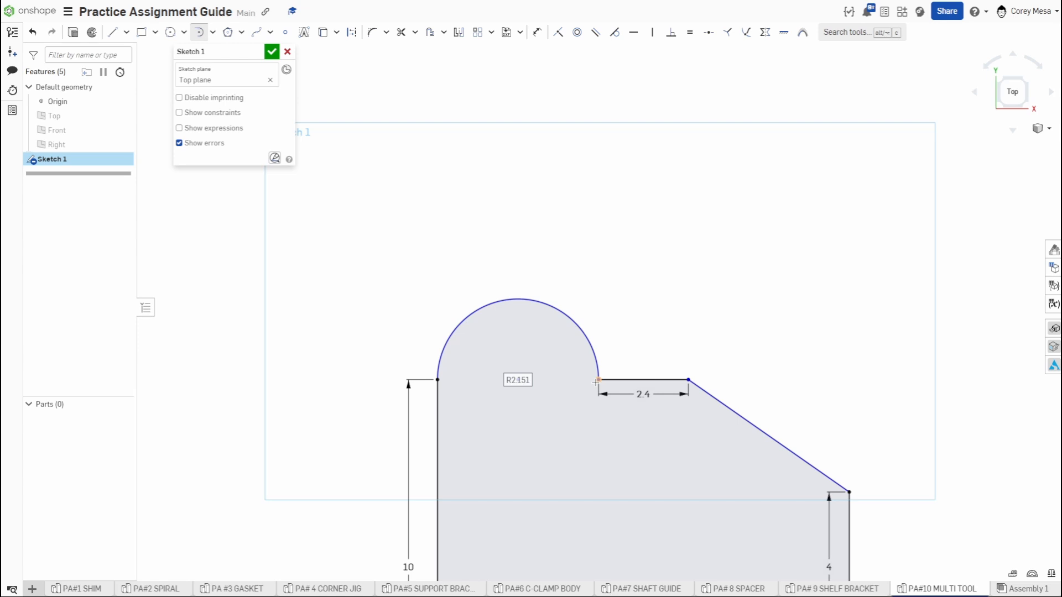
text(2)
key(Return)
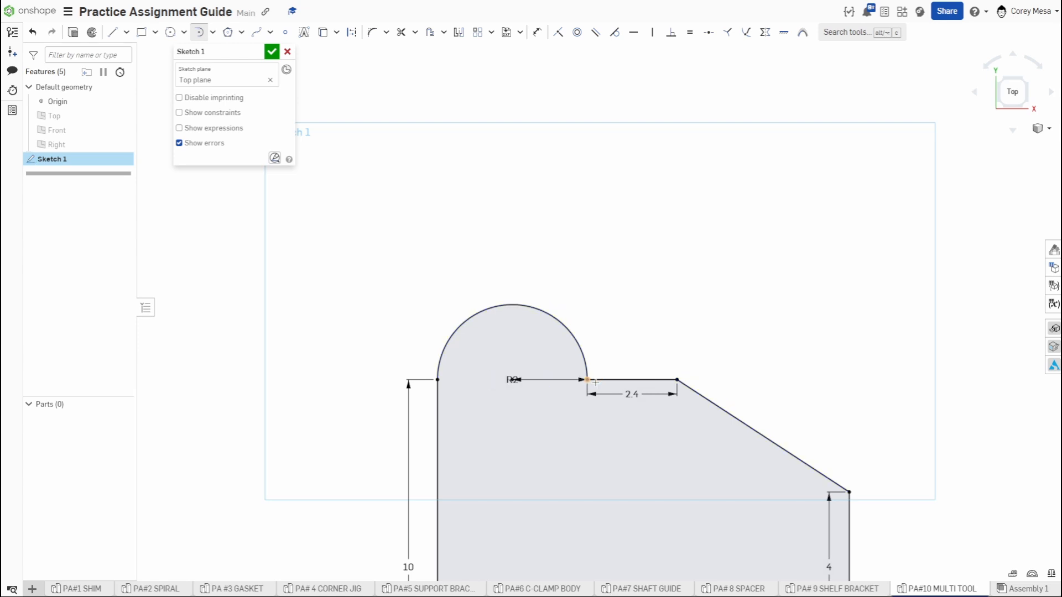
Step: Move the R2 dimension outside the arc and the 2.4 dimension above its segment
scroll(702, 462, down, 5)
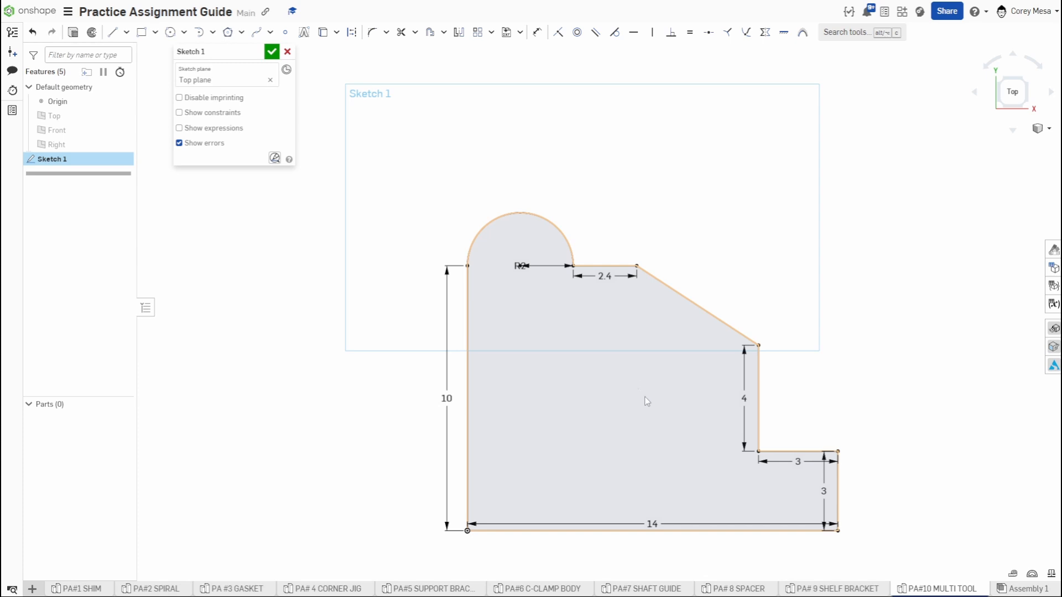
click(645, 397)
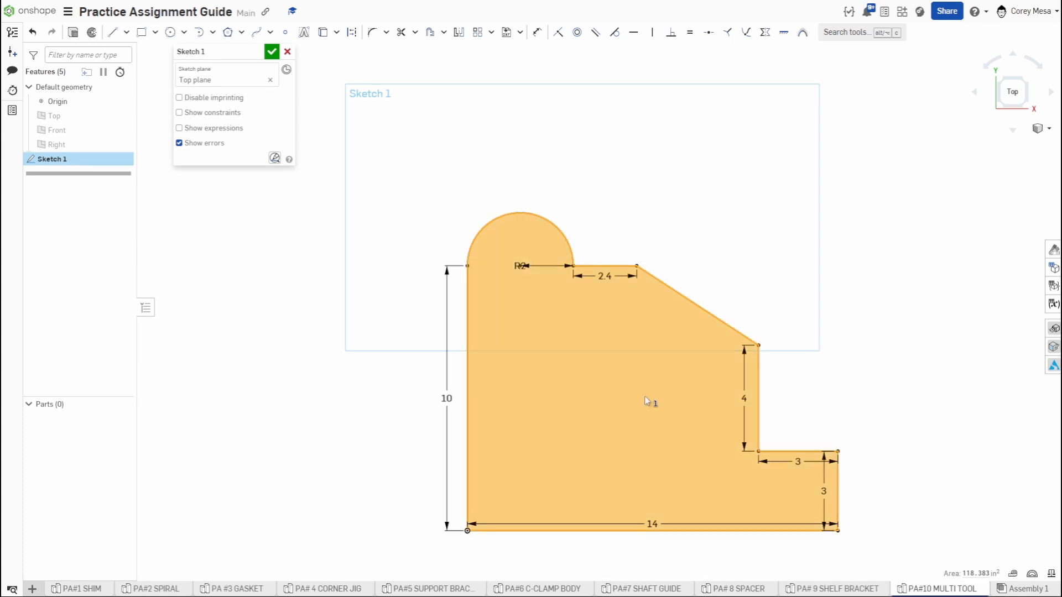
click(825, 318)
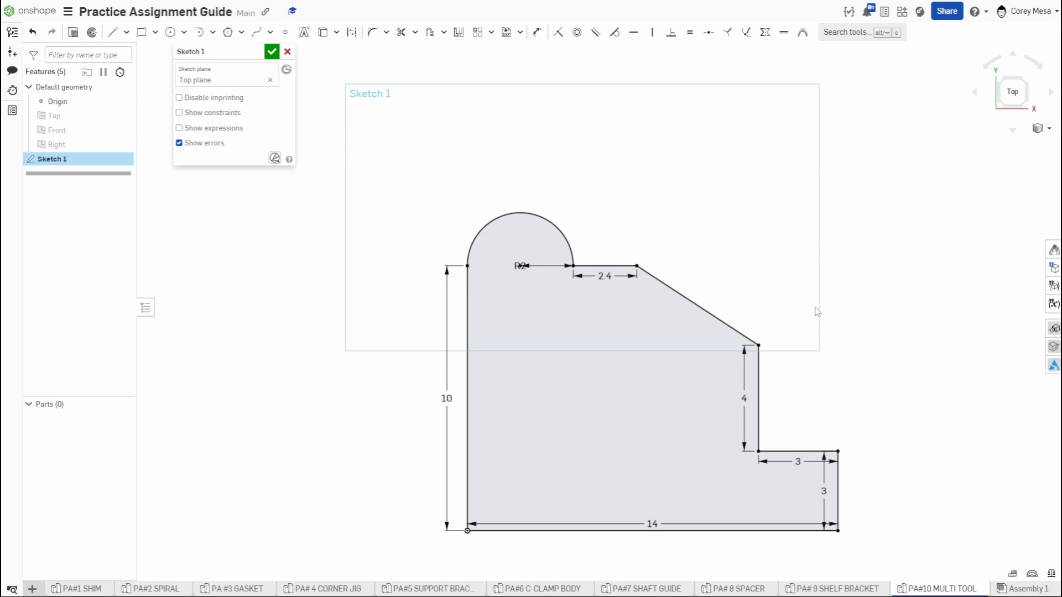
drag(521, 266, 597, 198)
mouse_move(605, 276)
mouse_down()
mouse_move(617, 239)
mouse_move(607, 250)
mouse_up()
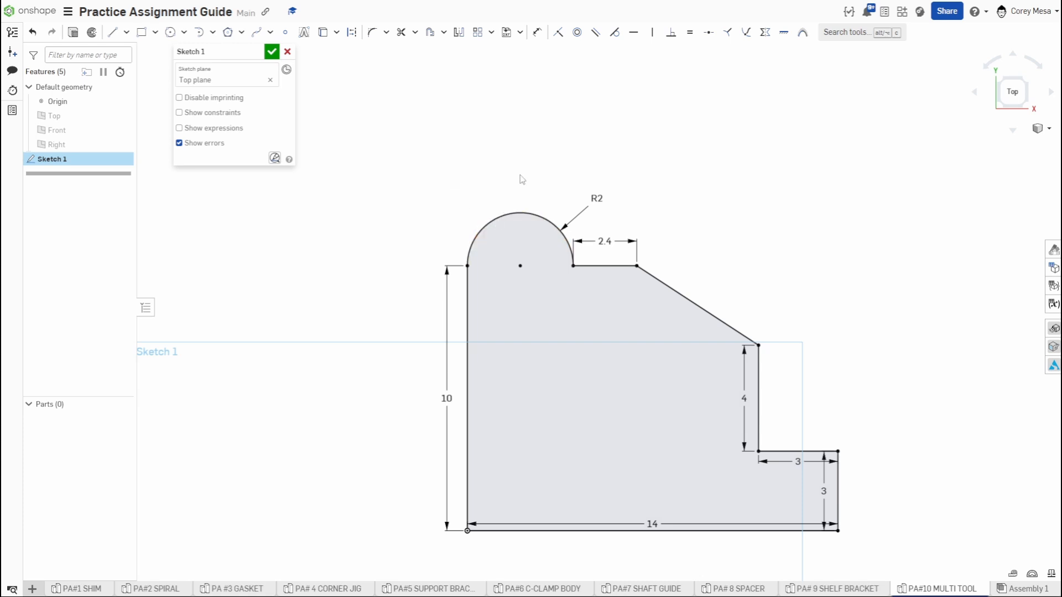
Step: Fillet the profile's corner at the origin with a radius of 3
key(alt+Tab)
middle_drag(501, 467, 474, 419)
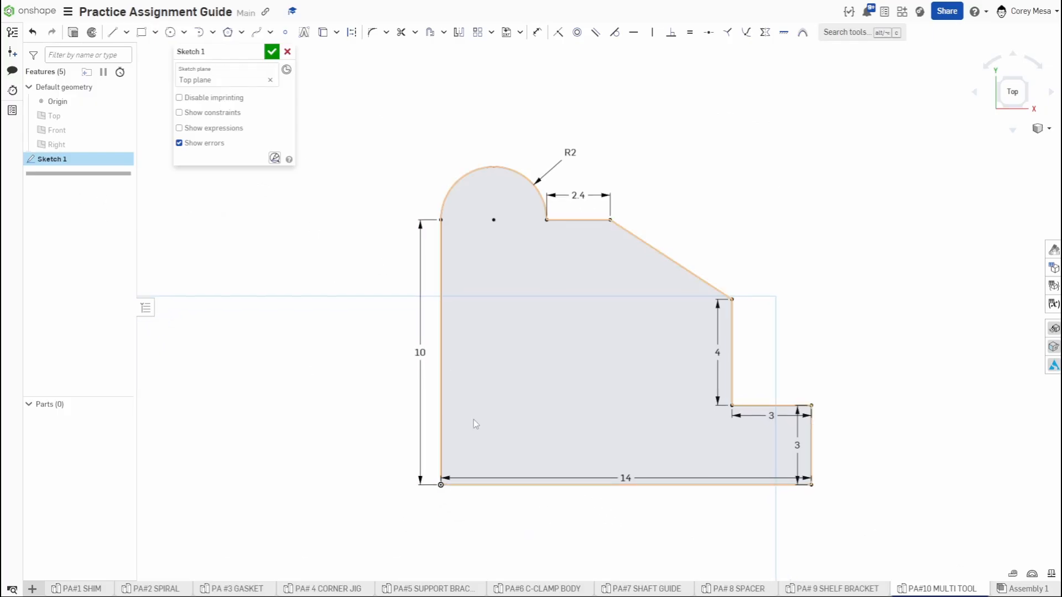
key(f)
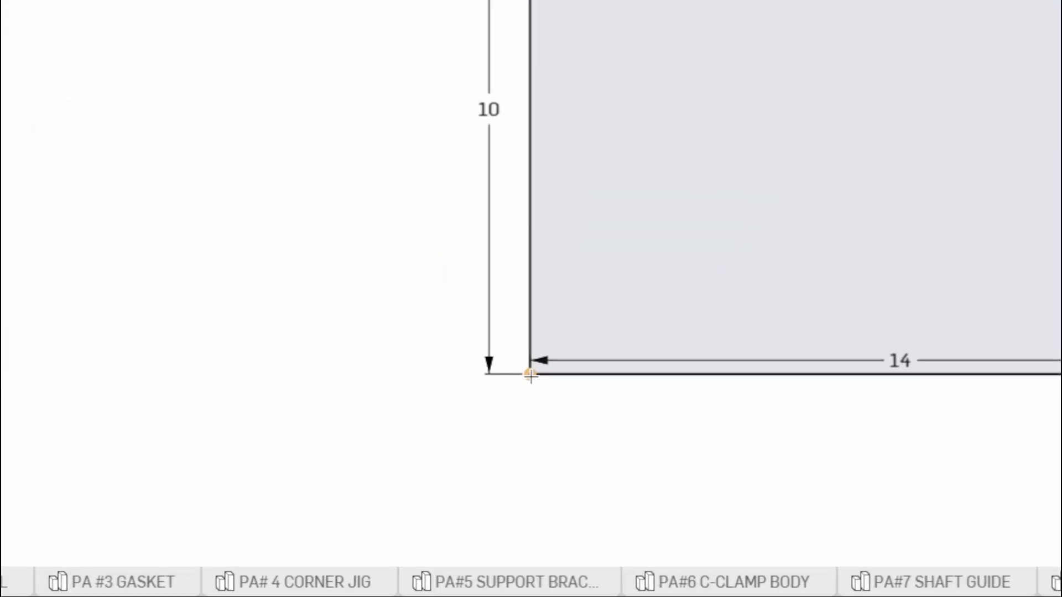
click(531, 375)
scroll(568, 401, up, 4)
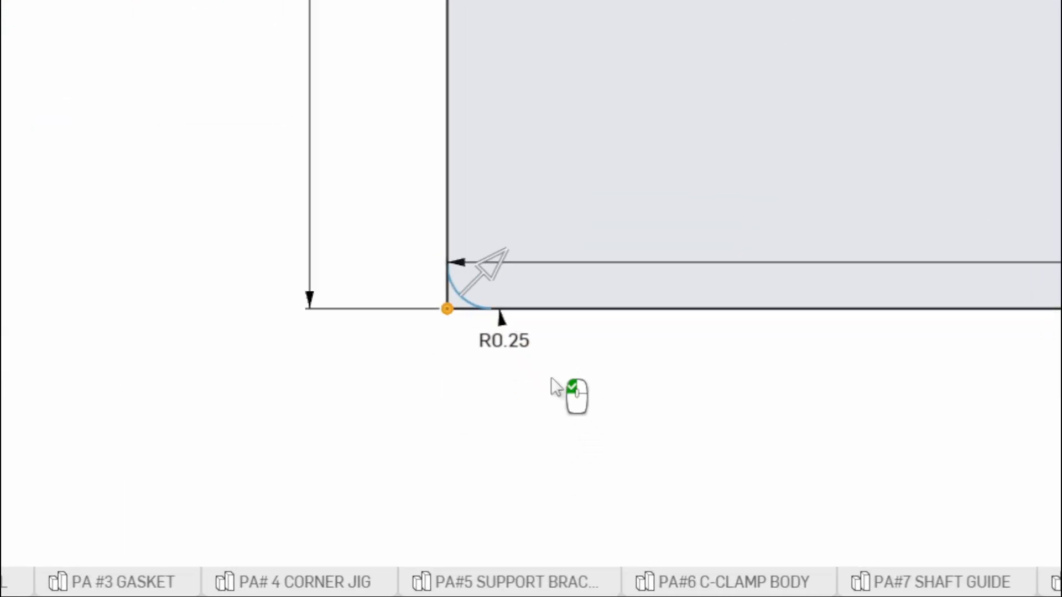
scroll(543, 373, down, 1)
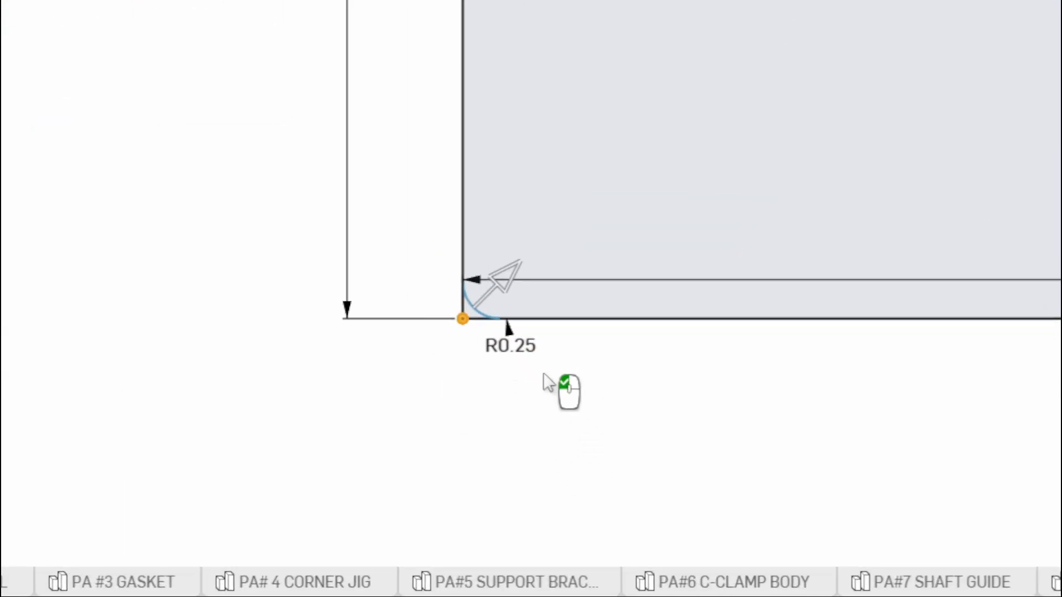
click(505, 353)
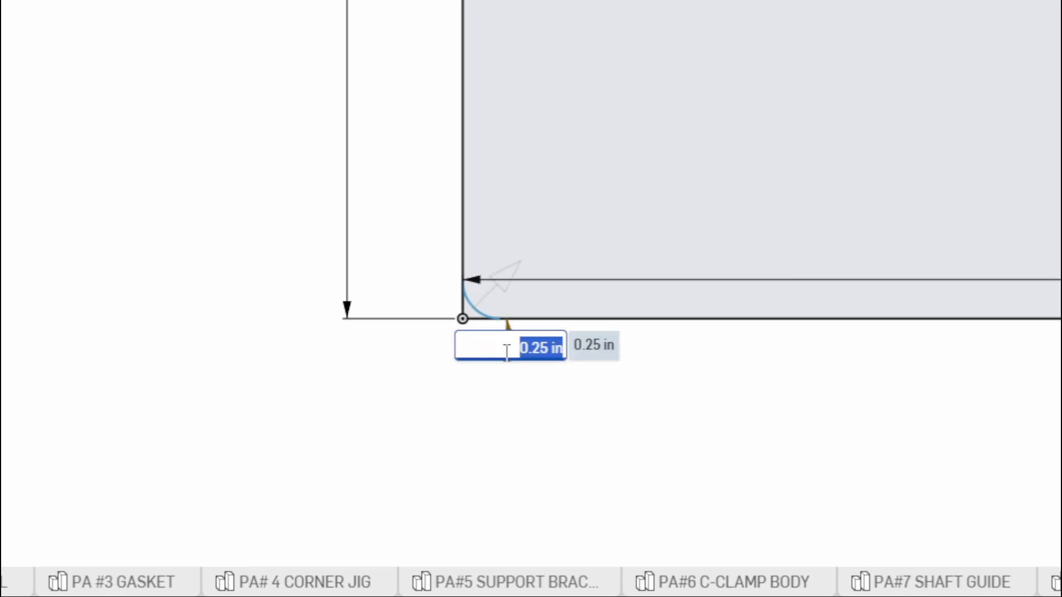
text(3)
key(Return)
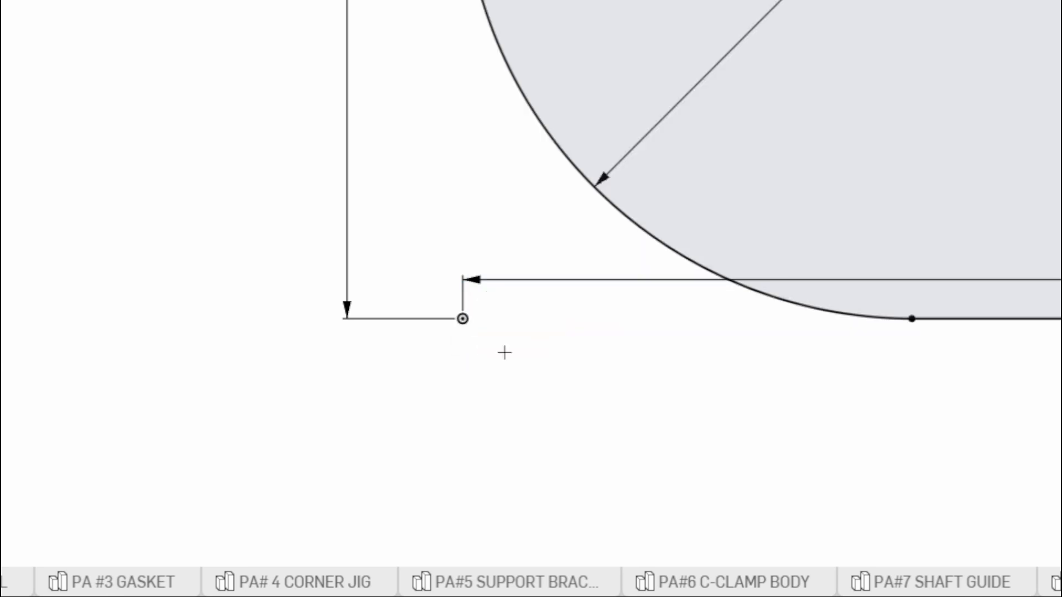
Step: Sketch a circle of diameter 3.2 centered on the center point of the radius 3 fillet
scroll(799, 297, down, 1)
scroll(540, 273, up, 4)
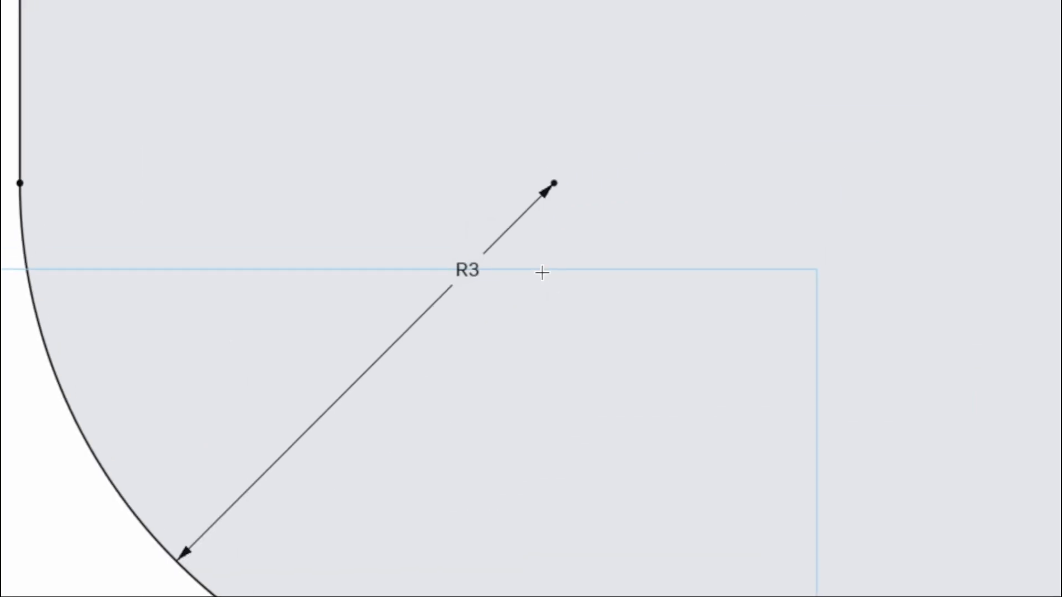
scroll(534, 311, down, 3)
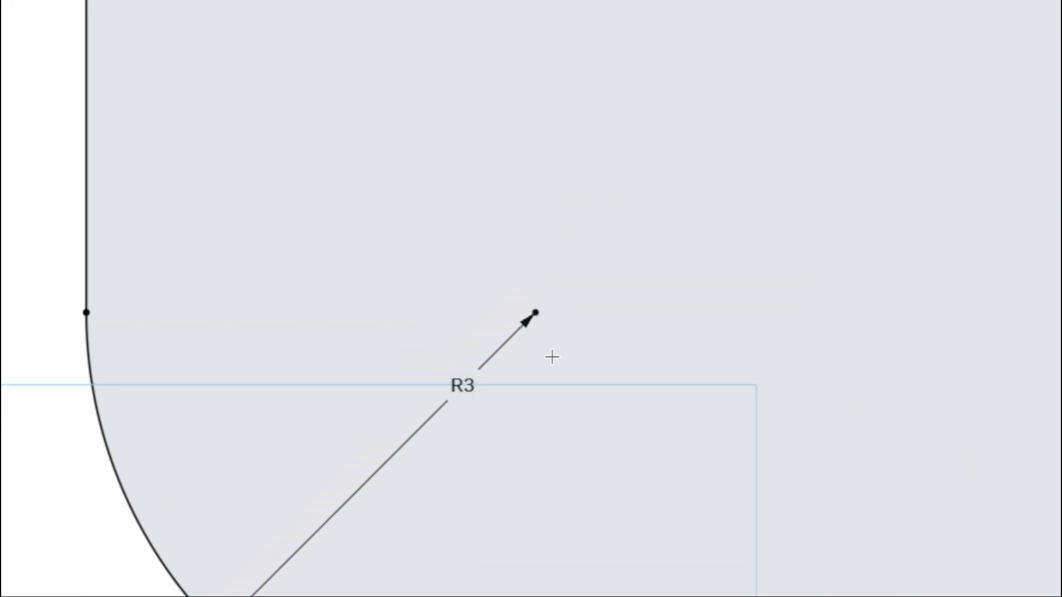
scroll(553, 382, down, 2)
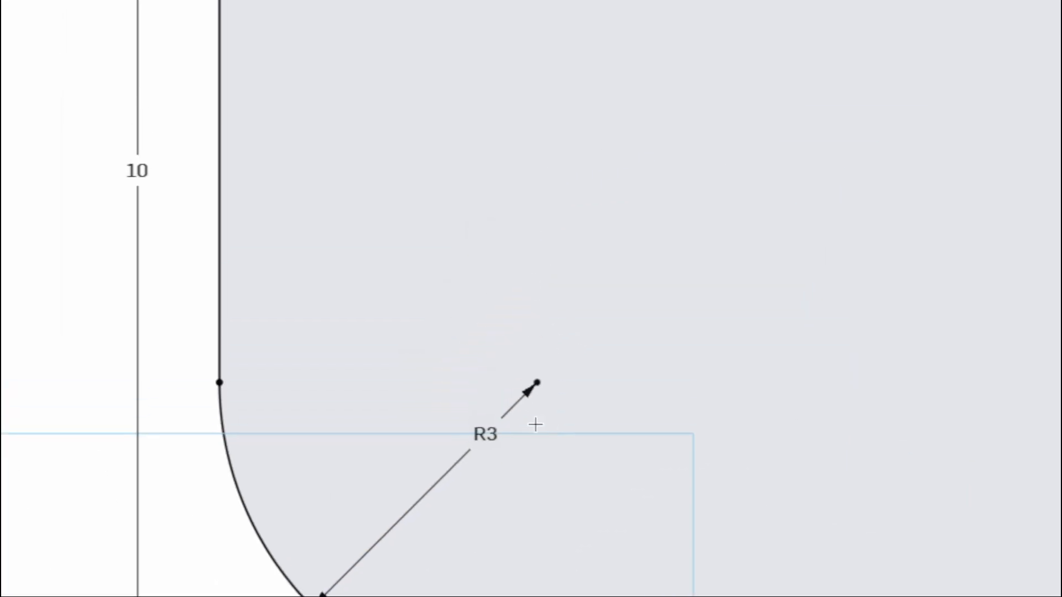
click(537, 382)
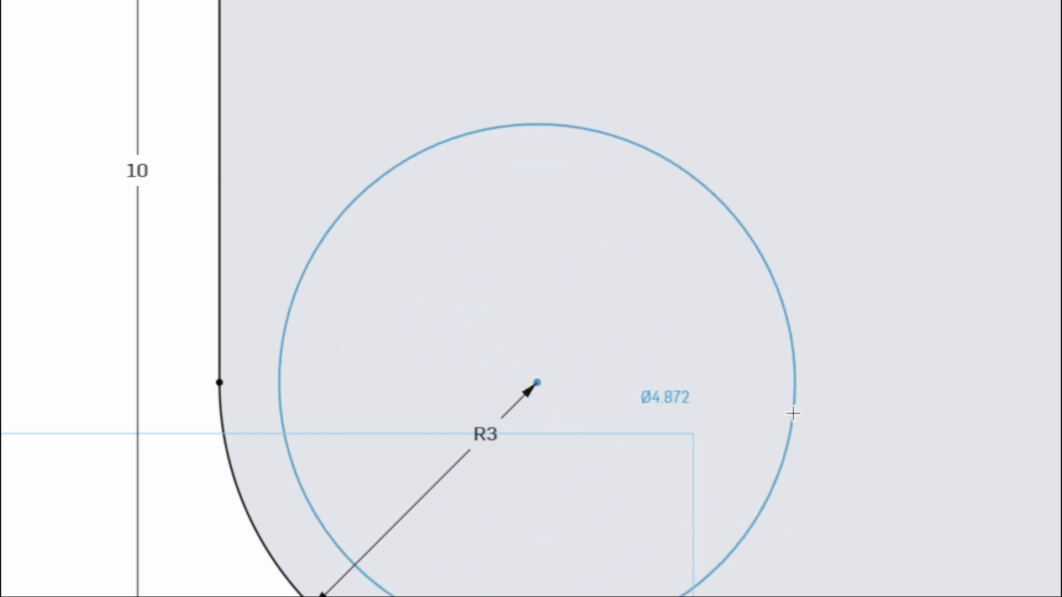
click(793, 414)
text(3.2)
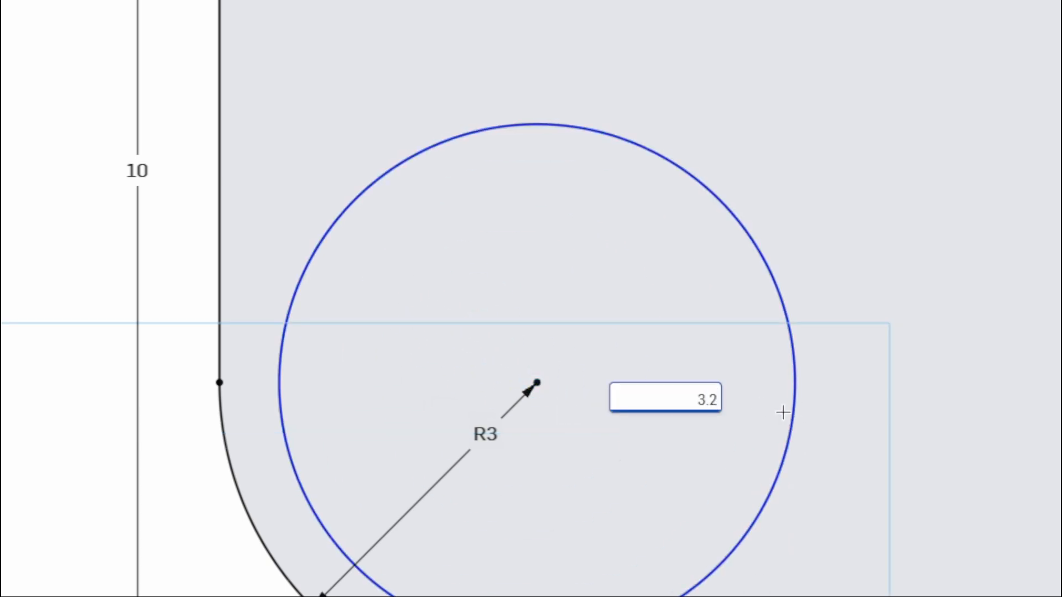
key(Return)
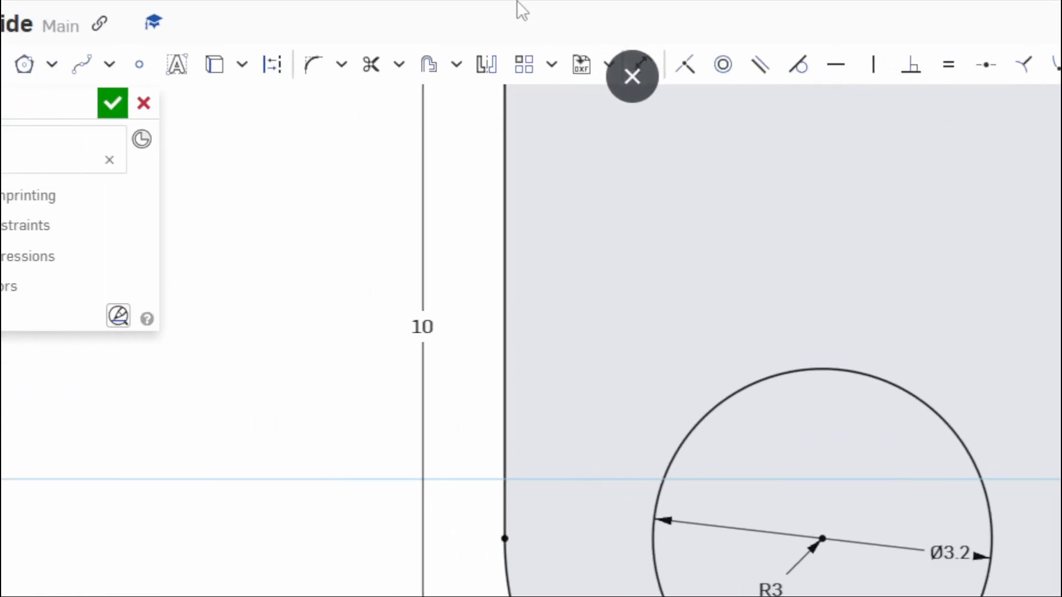
scroll(647, 347, down, 1)
middle_drag(641, 381, 634, 526)
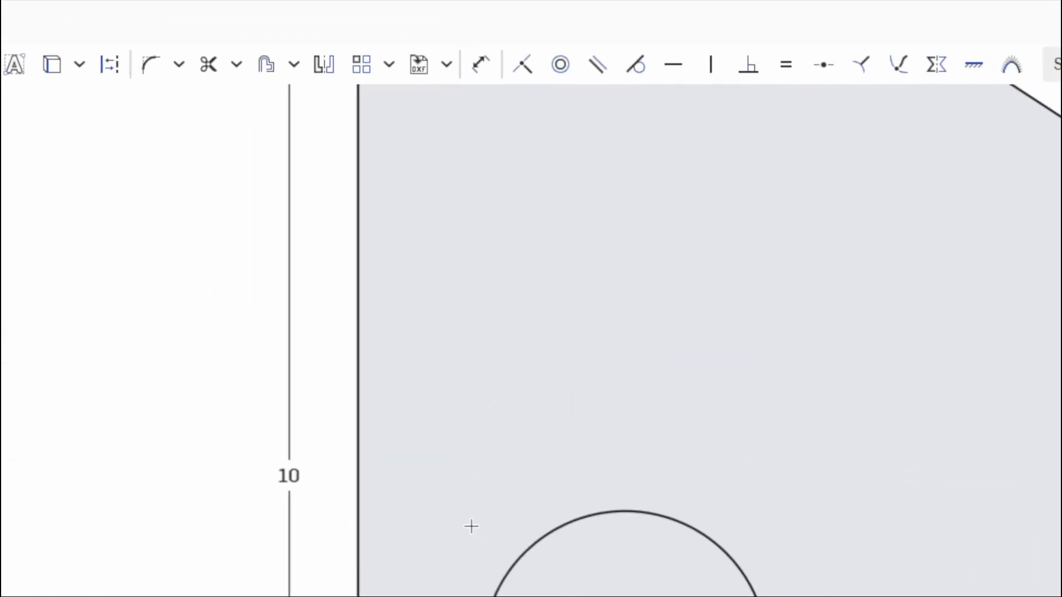
middle_drag(471, 527, 443, 594)
scroll(534, 275, down, 4)
scroll(569, 130, up, 4)
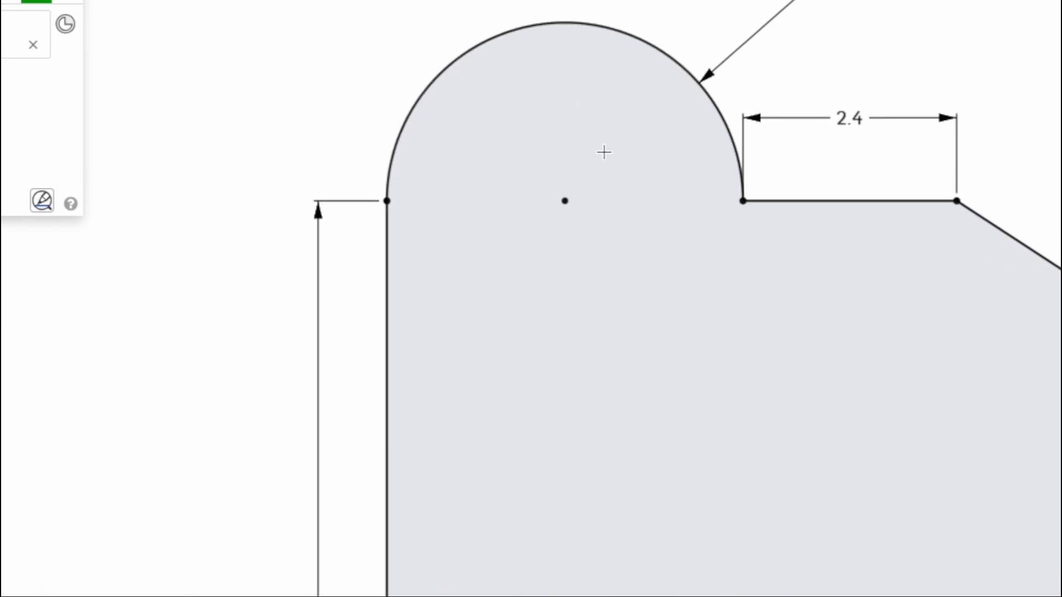
scroll(603, 155, up, 1)
middle_drag(603, 158, 496, 212)
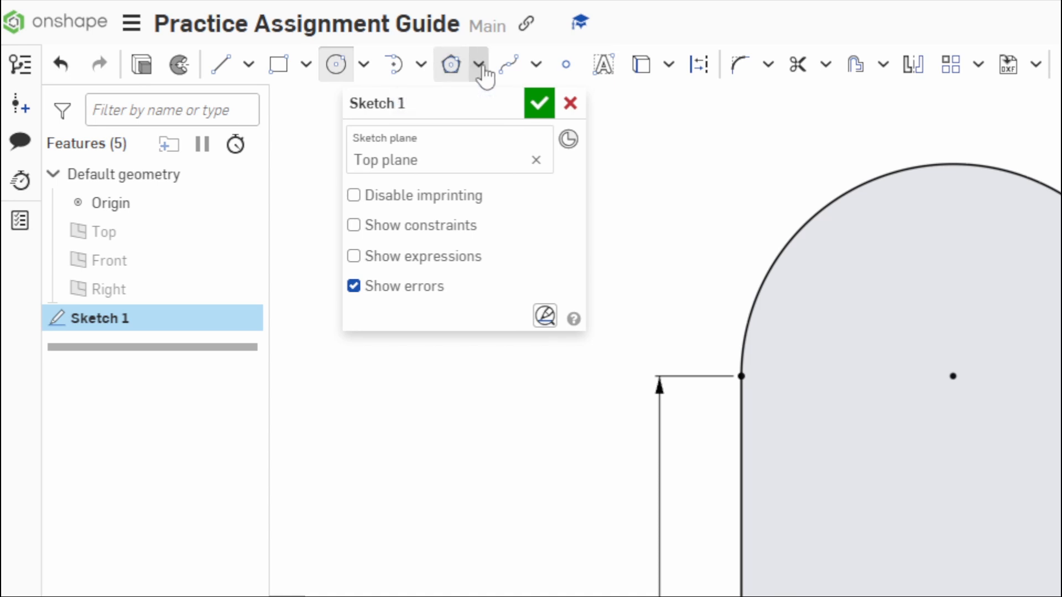
click(479, 65)
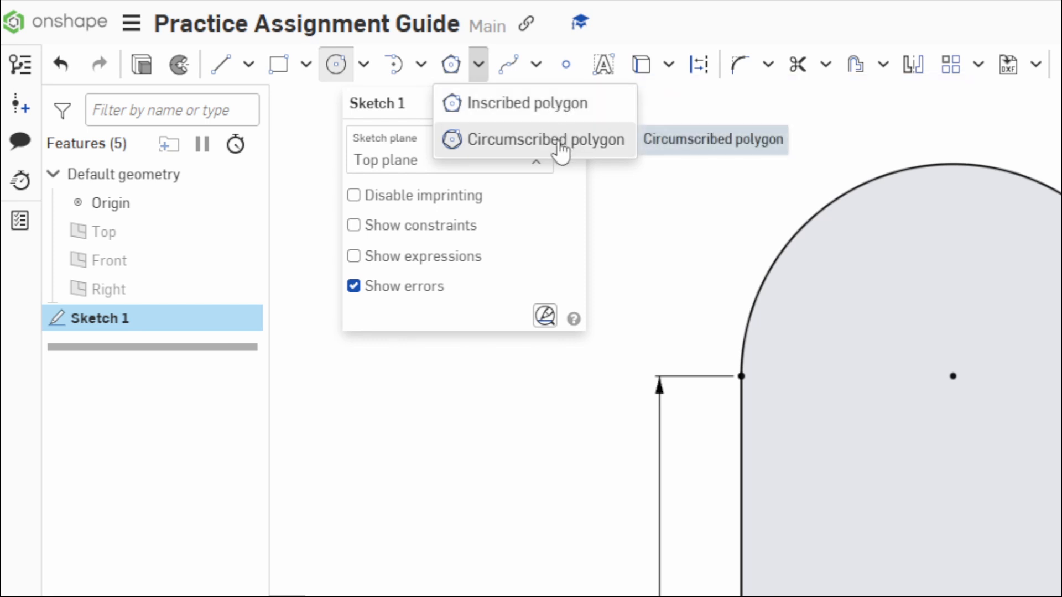
scroll(745, 257, down, 2)
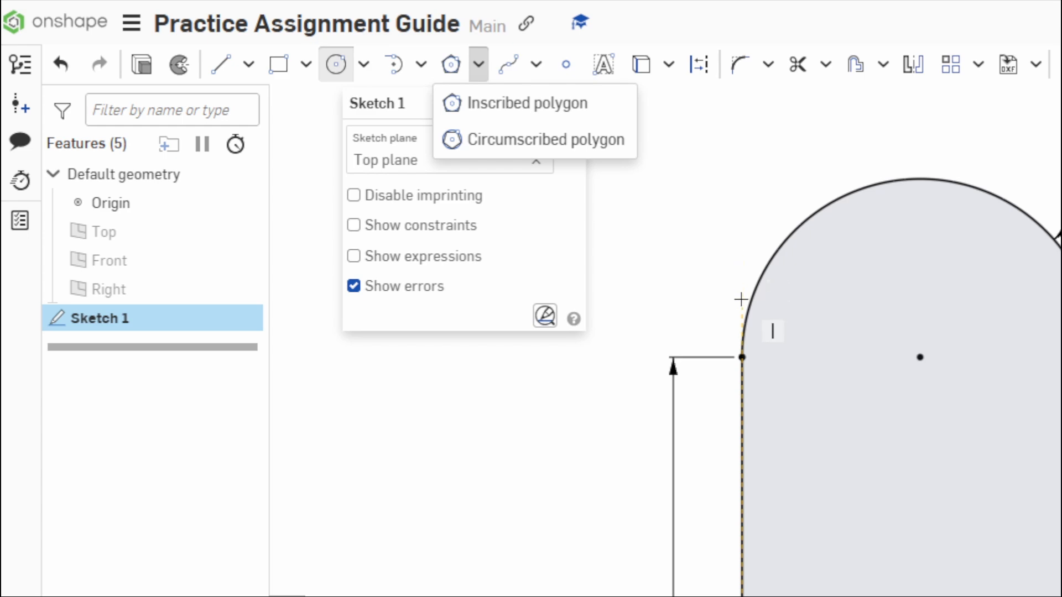
scroll(774, 553, down, 2)
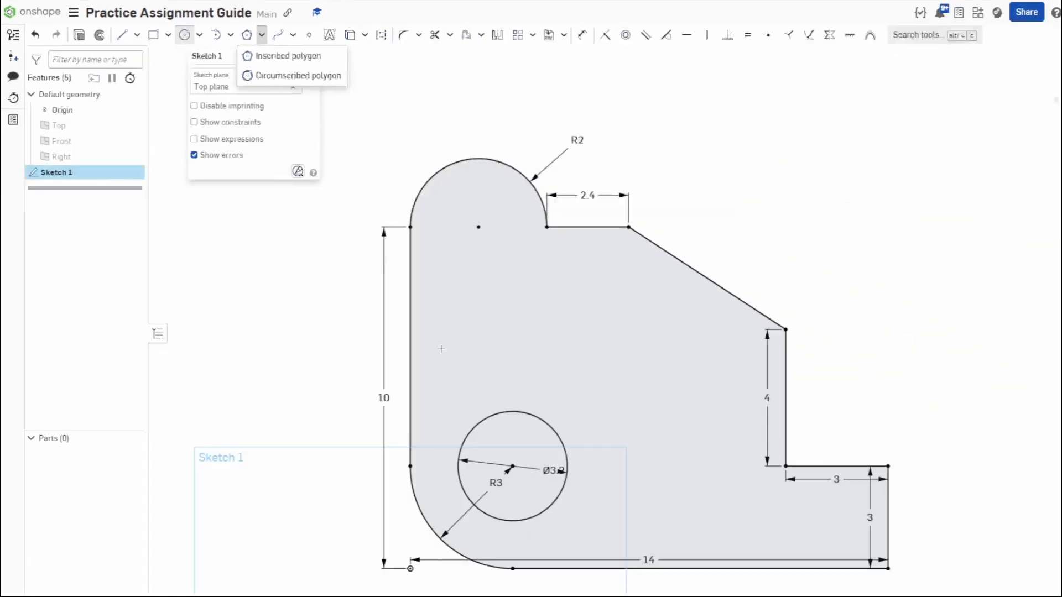
Step: Sketch a six-sided inscribed polygon of diameter 2 in the empty space beside the profile
mouse_move(446, 339)
middle_down()
mouse_move(612, 367)
mouse_move(808, 343)
middle_up()
scroll(771, 333, down, 3)
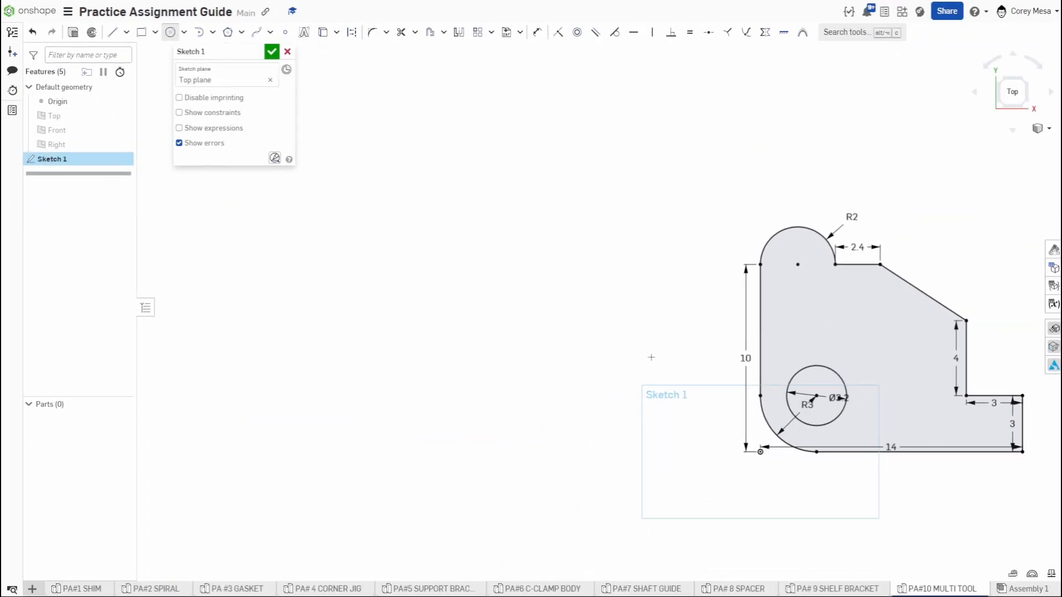
middle_drag(651, 357, 677, 358)
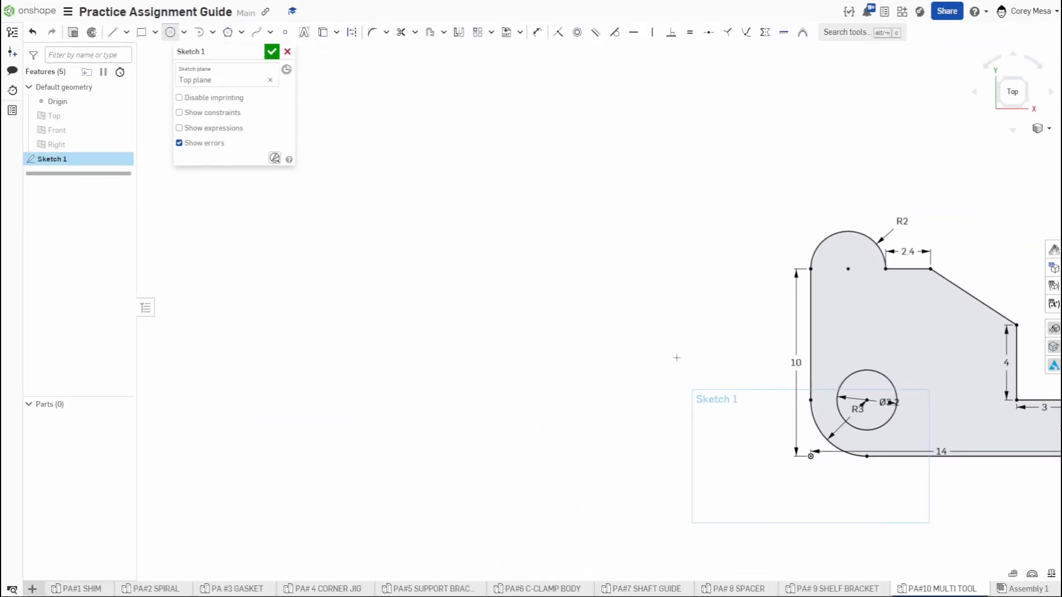
click(233, 33)
click(406, 276)
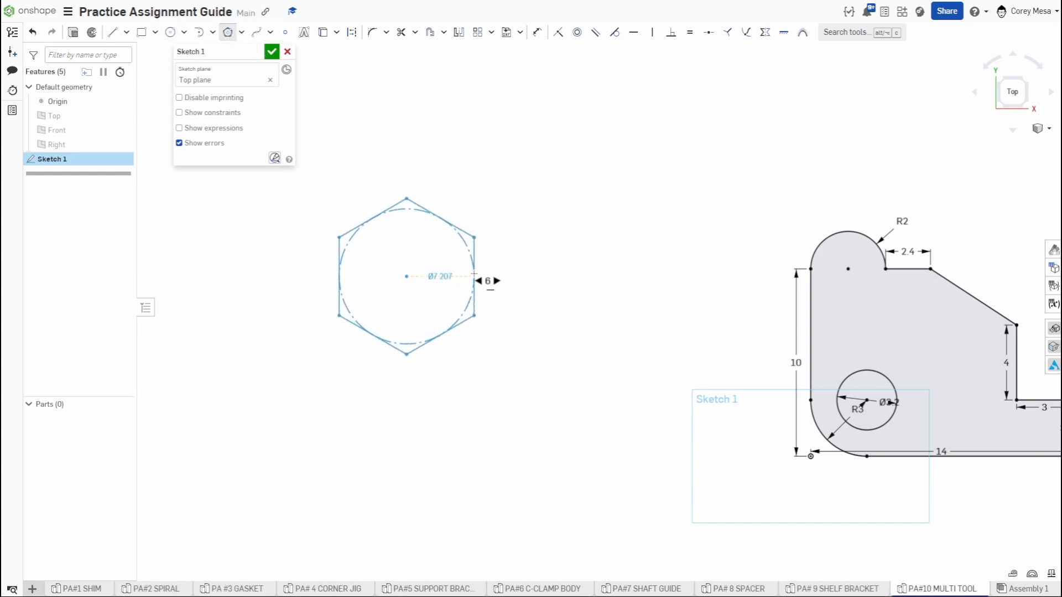
click(475, 276)
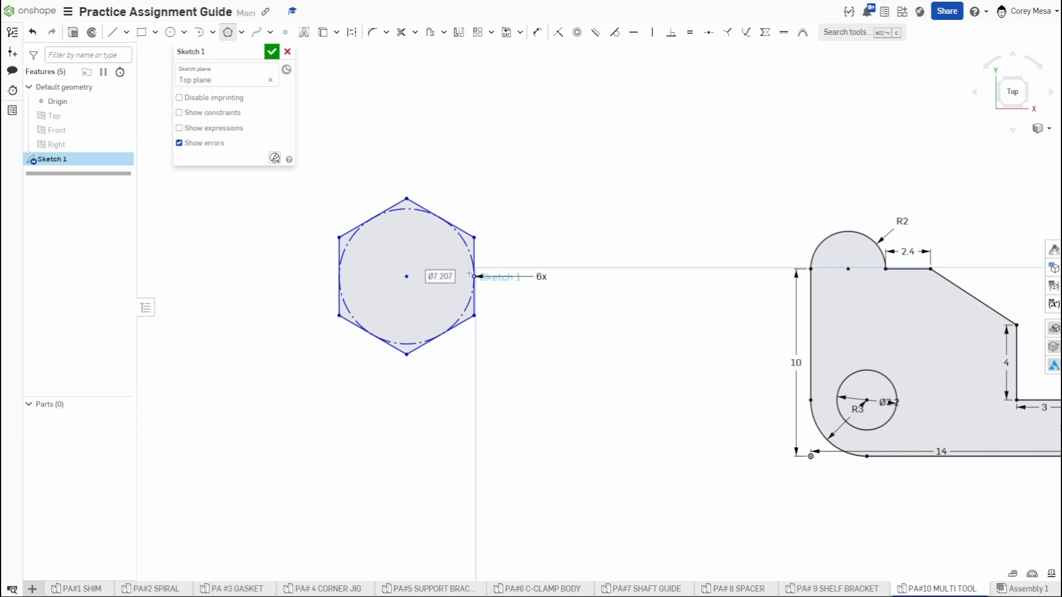
text(2)
key(Return)
Step: Sketch a six-sided circumscribed polygon of diameter 2 beside the first hexagon and constrain one of its sides vertical
scroll(469, 273, up, 10)
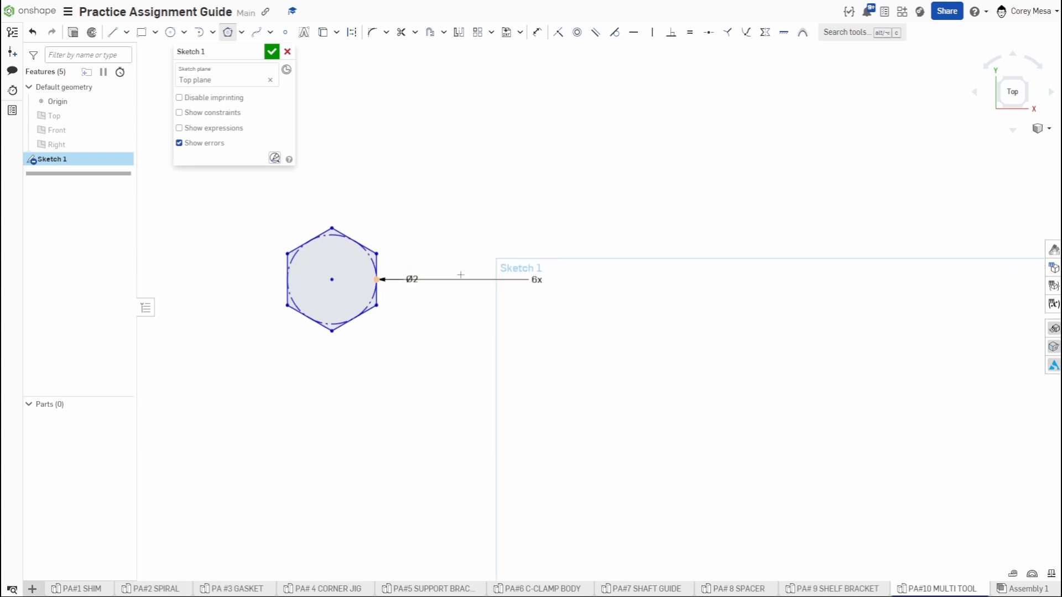
click(242, 32)
click(261, 68)
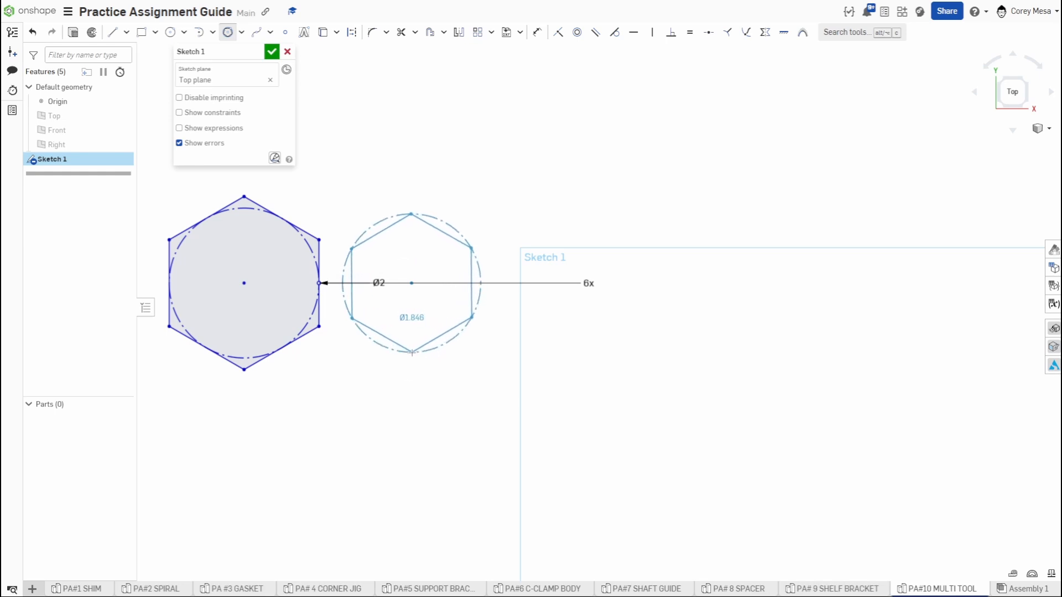
click(411, 351)
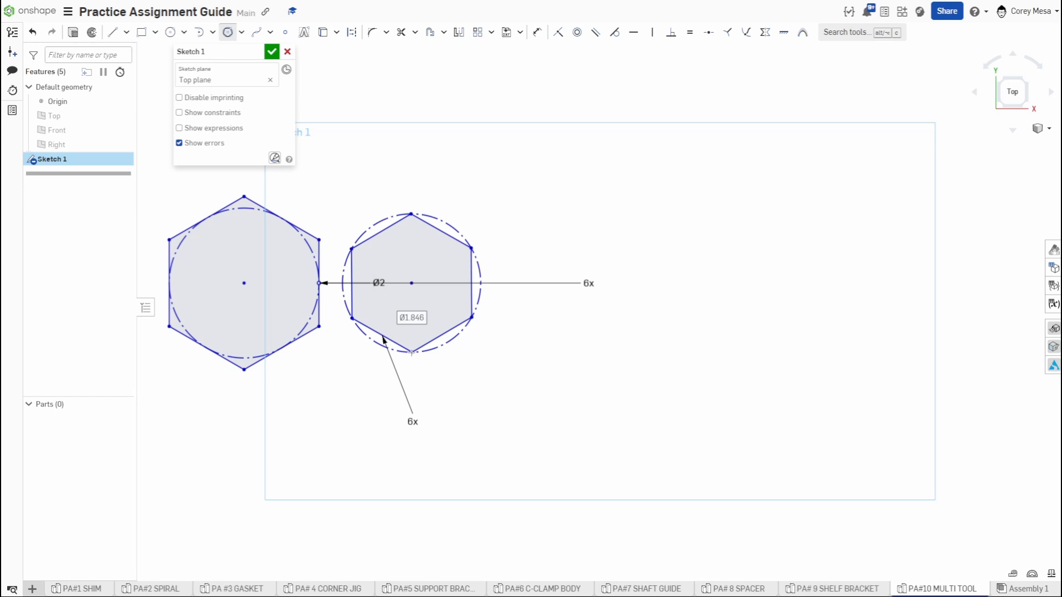
text(2)
key(Return)
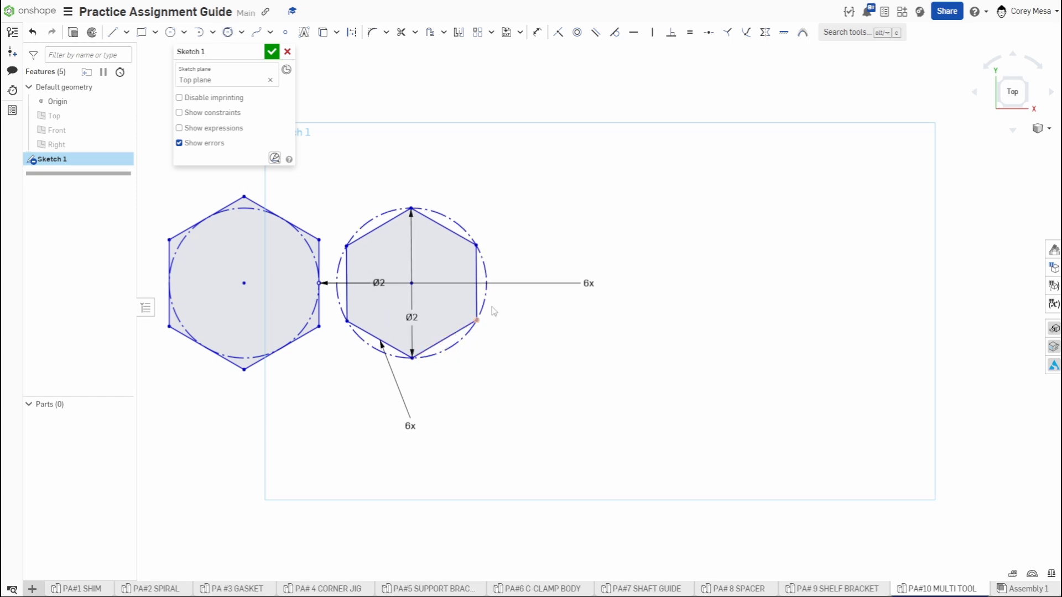
click(477, 284)
key(v)
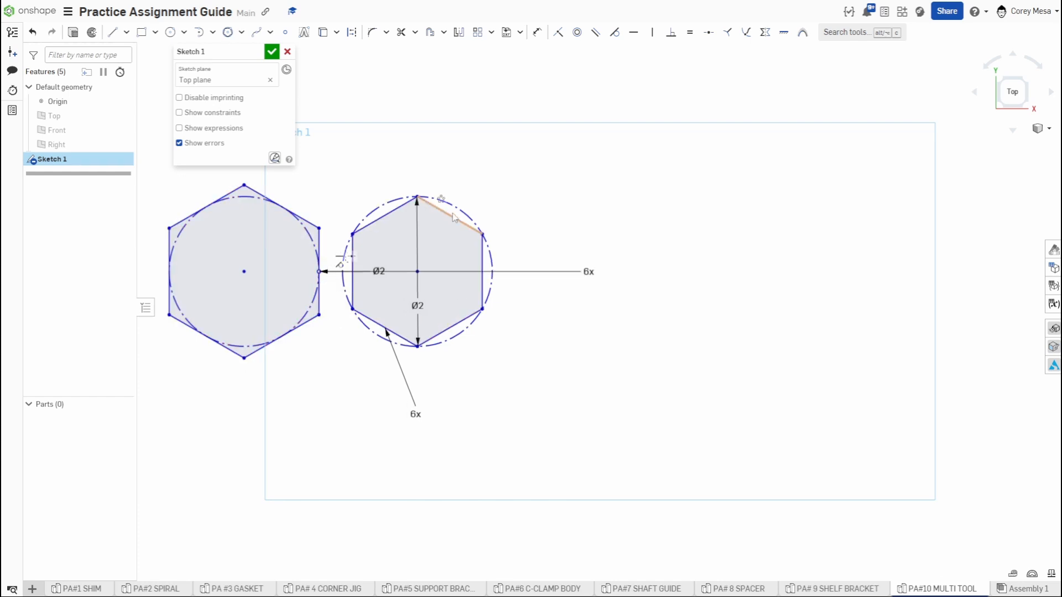
Step: Move the first hexagon's diameter 2 dimension above it and its 6x side-count label inside it
scroll(335, 320, up, 3)
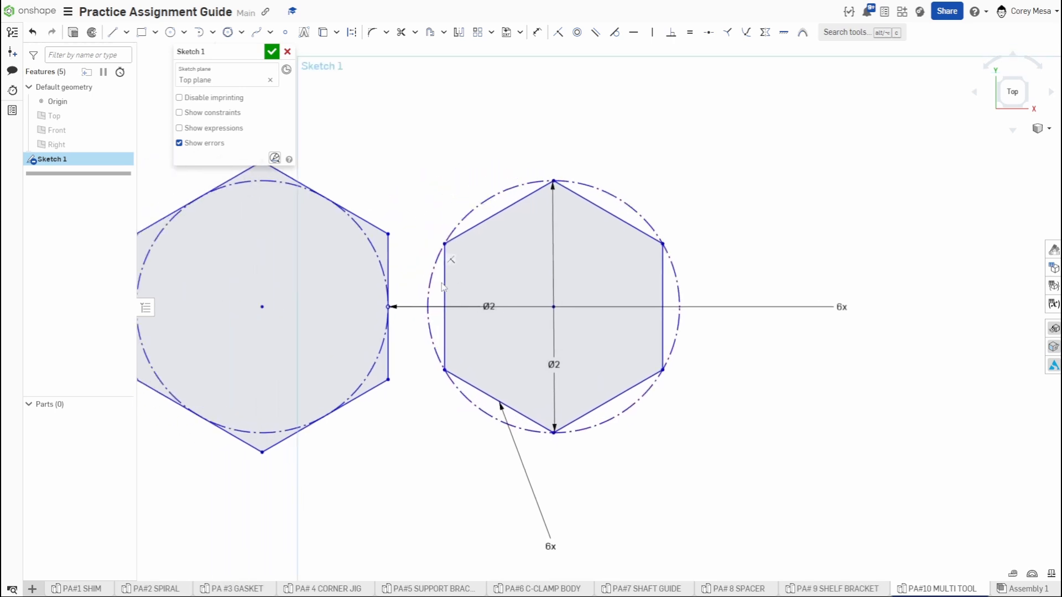
scroll(578, 372, down, 2)
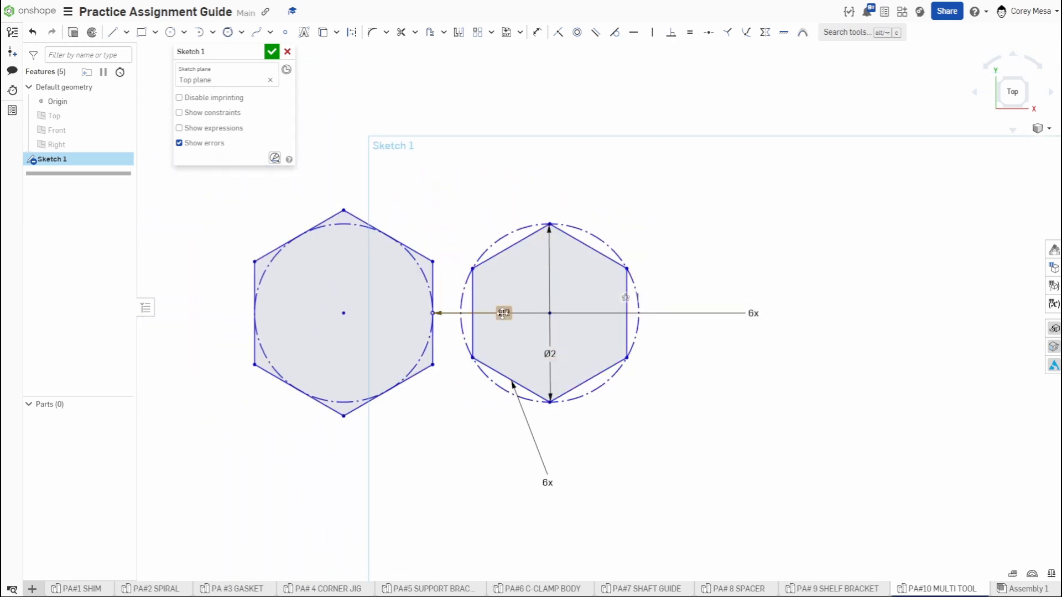
drag(503, 313, 412, 108)
drag(751, 313, 389, 292)
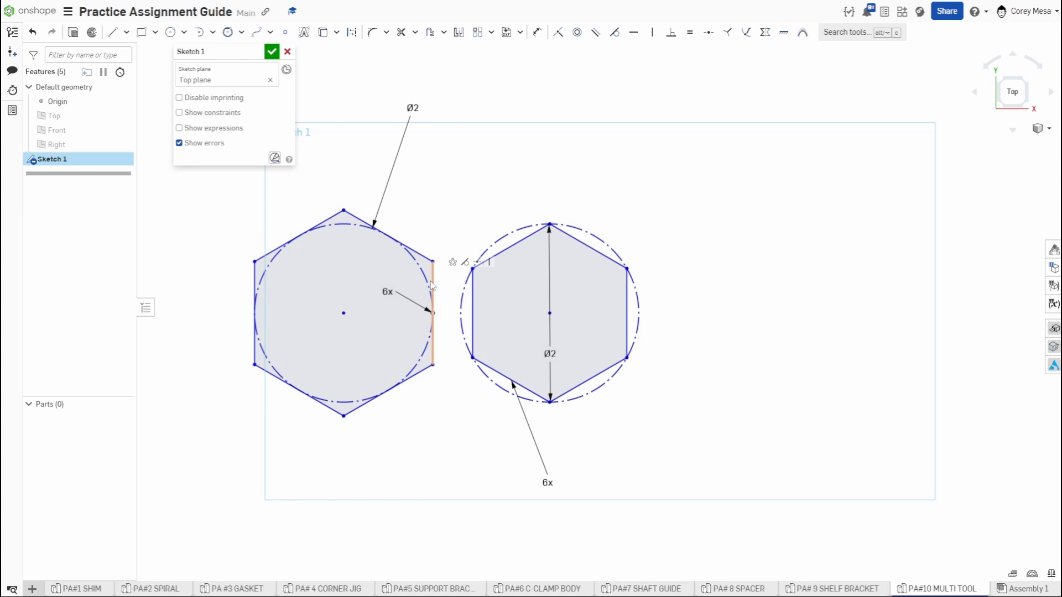
Step: Check the polygon type options and compare the side lengths of the two hexagons
click(241, 32)
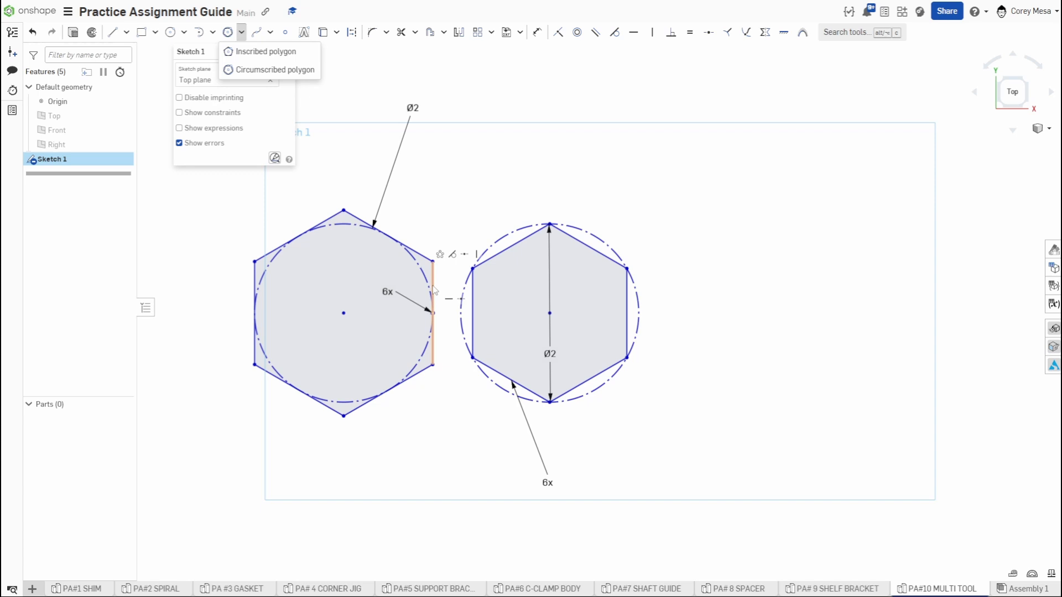
click(518, 134)
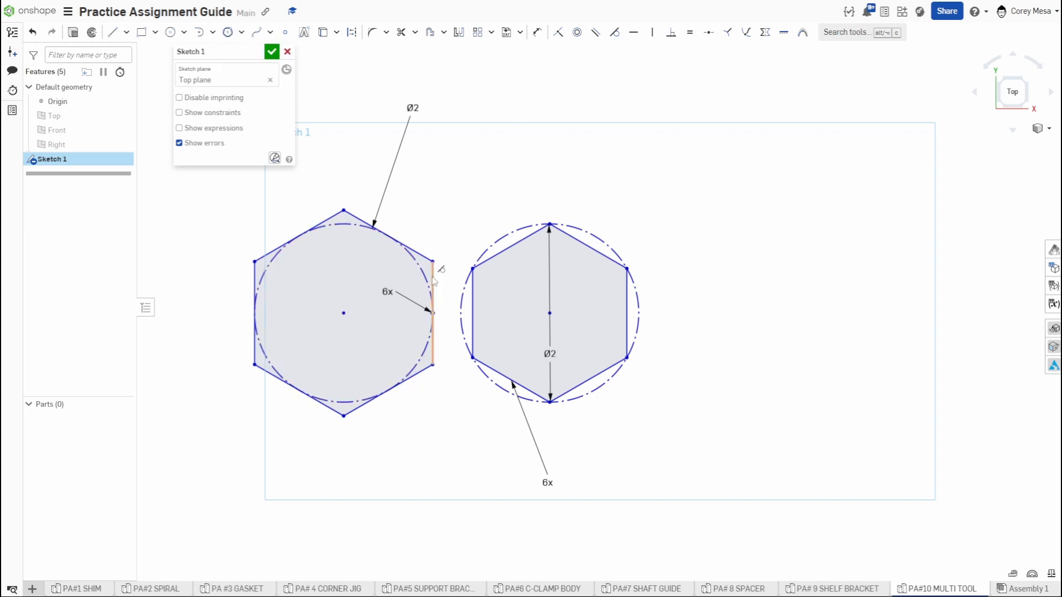
click(437, 353)
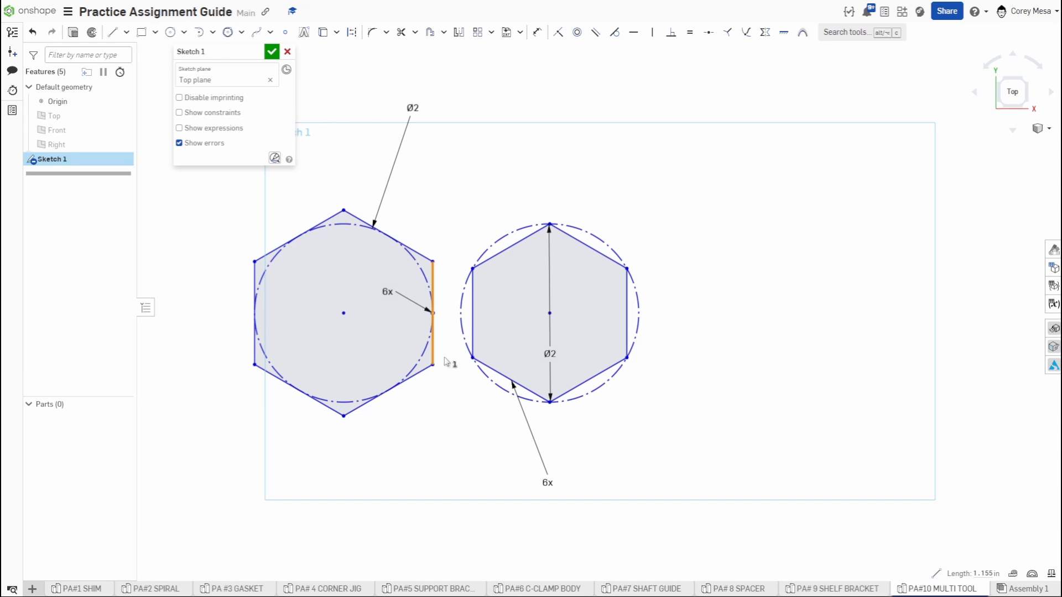
click(713, 250)
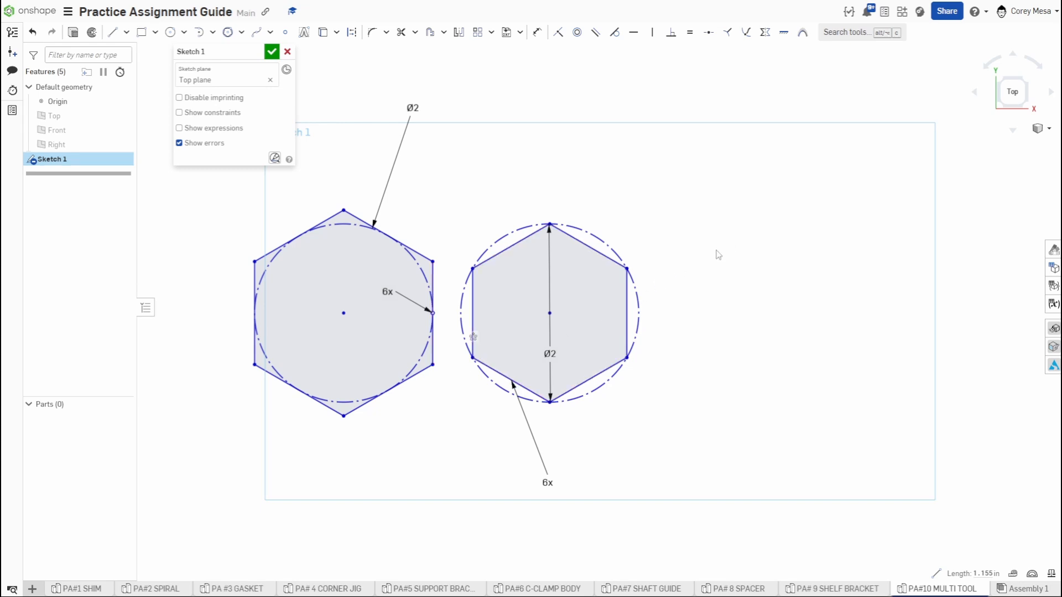
click(628, 322)
middle_drag(537, 321, 591, 332)
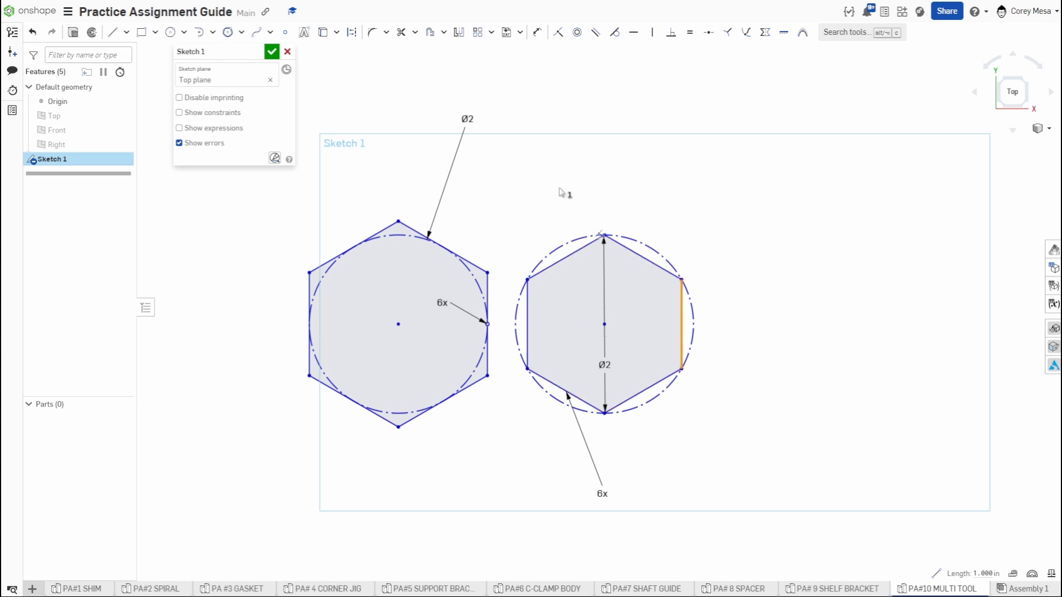
Step: Try to overlay the circumscribed hexagon on the inscribed one by transforming it onto the first hexagon's center point
drag(497, 204, 770, 508)
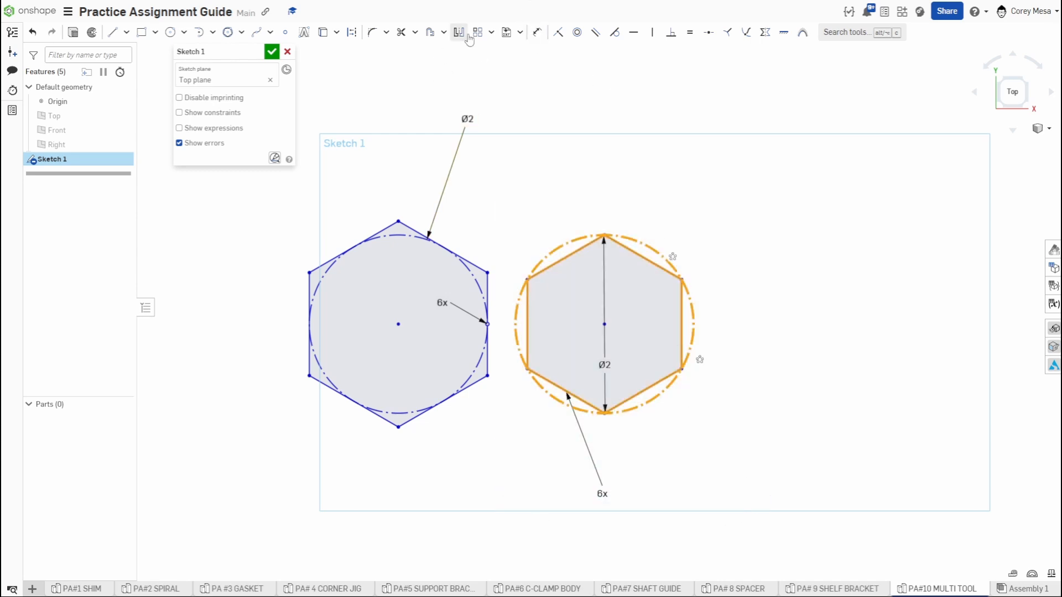
click(491, 32)
click(511, 88)
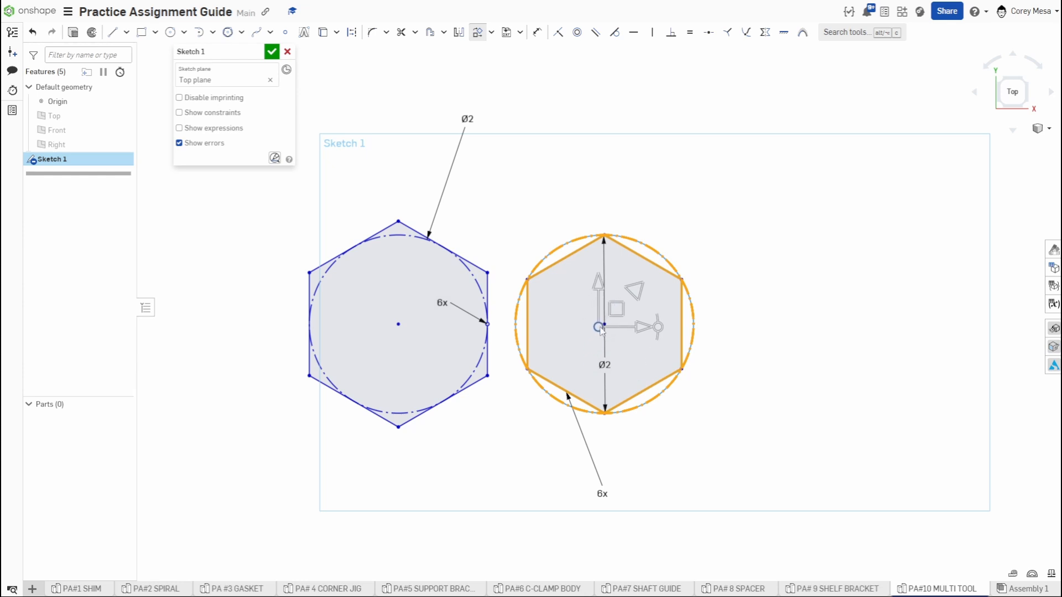
drag(616, 308, 410, 308)
scroll(339, 255, up, 4)
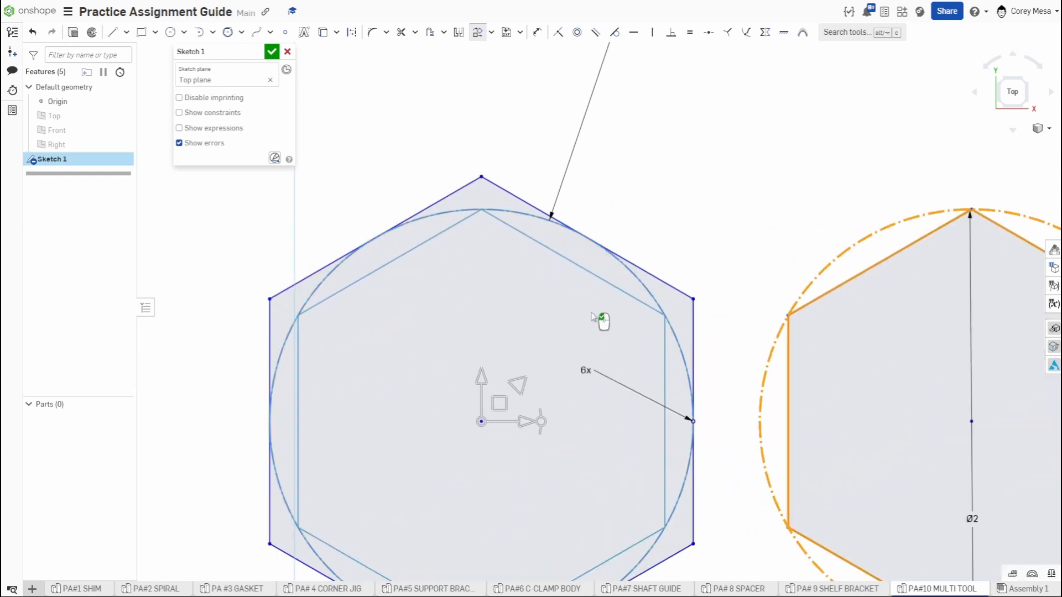
middle_drag(747, 500, 827, 394)
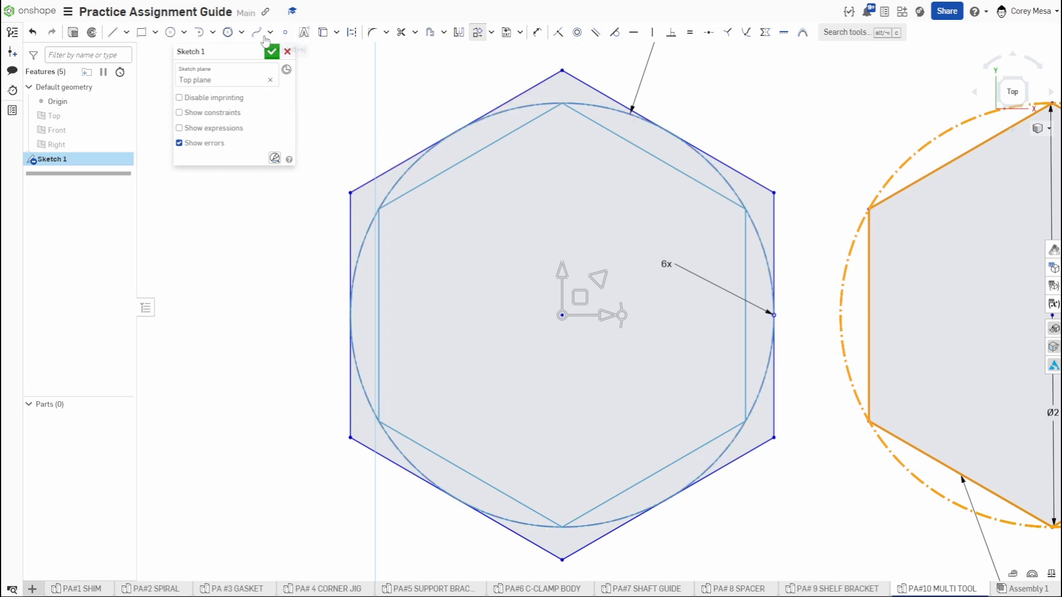
click(242, 33)
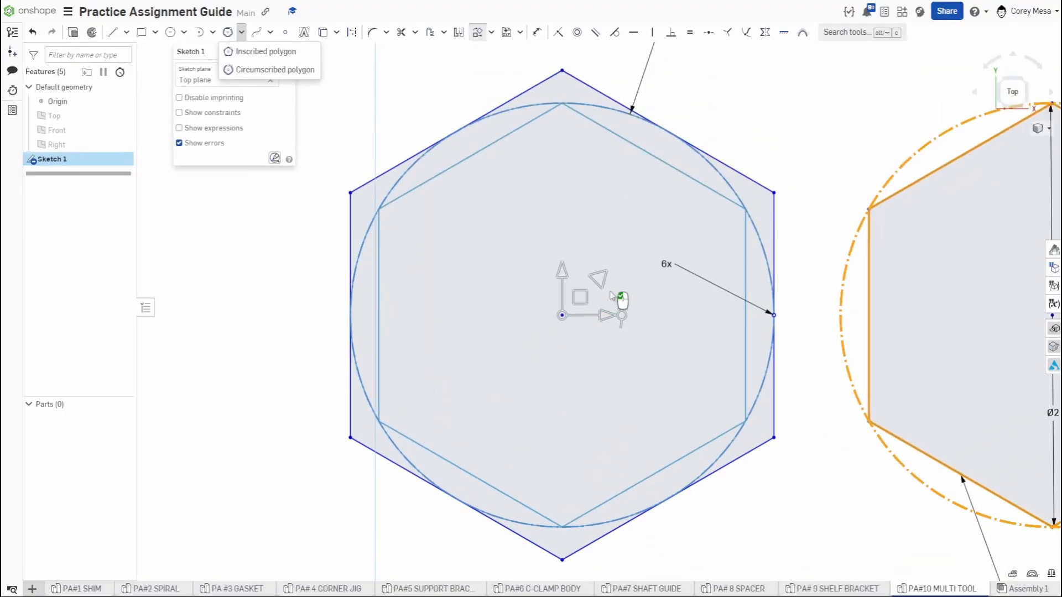
scroll(610, 312, down, 1)
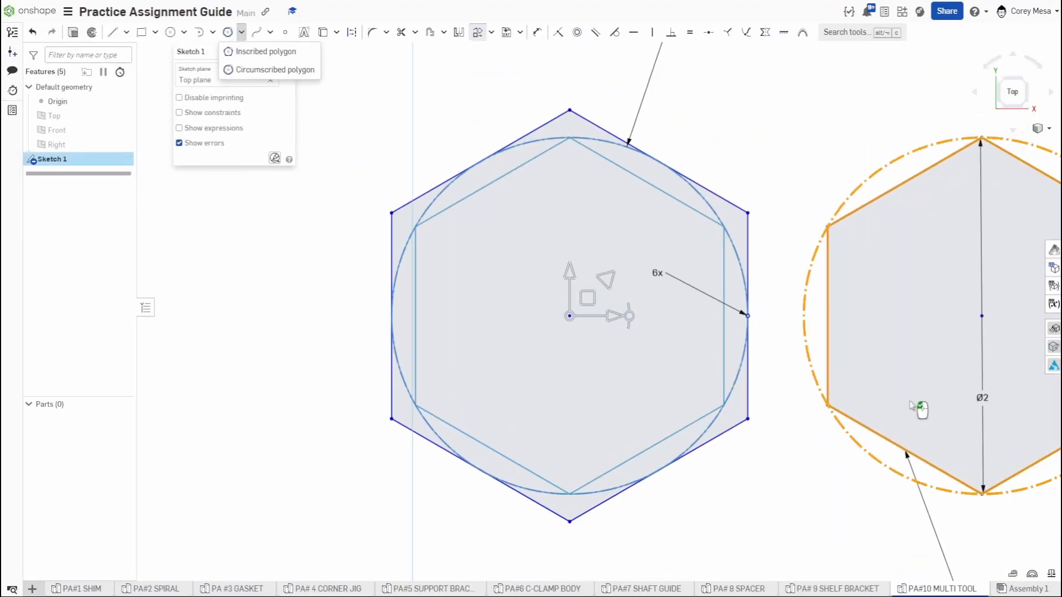
scroll(916, 402, down, 1)
middle_drag(929, 372, 853, 365)
key(Escape)
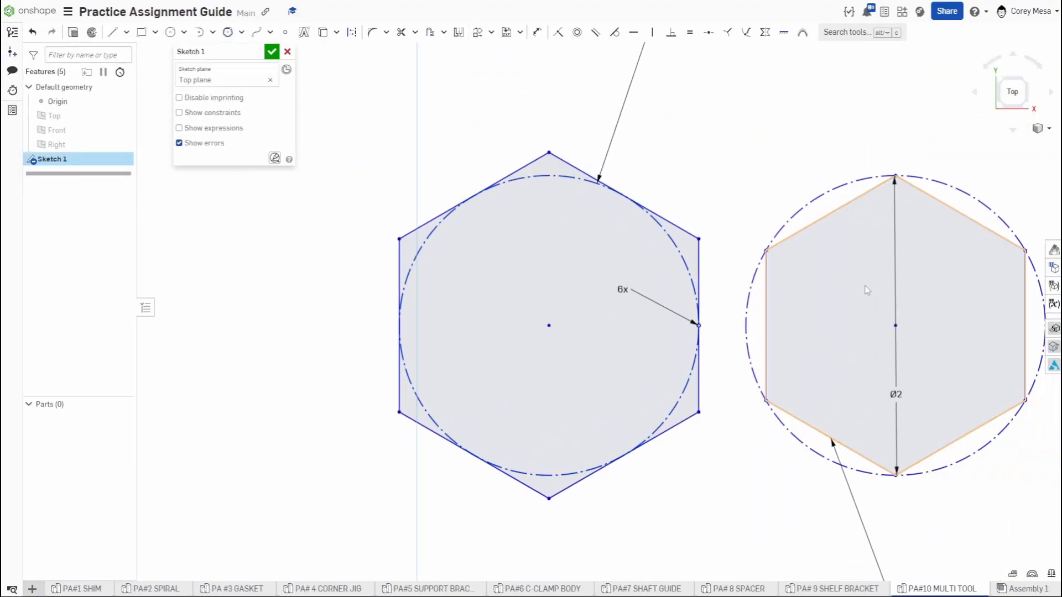
Step: Dimension the distance between the vertical sides of the second hexagon, the one with corners on its construction circle, as 2
middle_drag(864, 286, 792, 293)
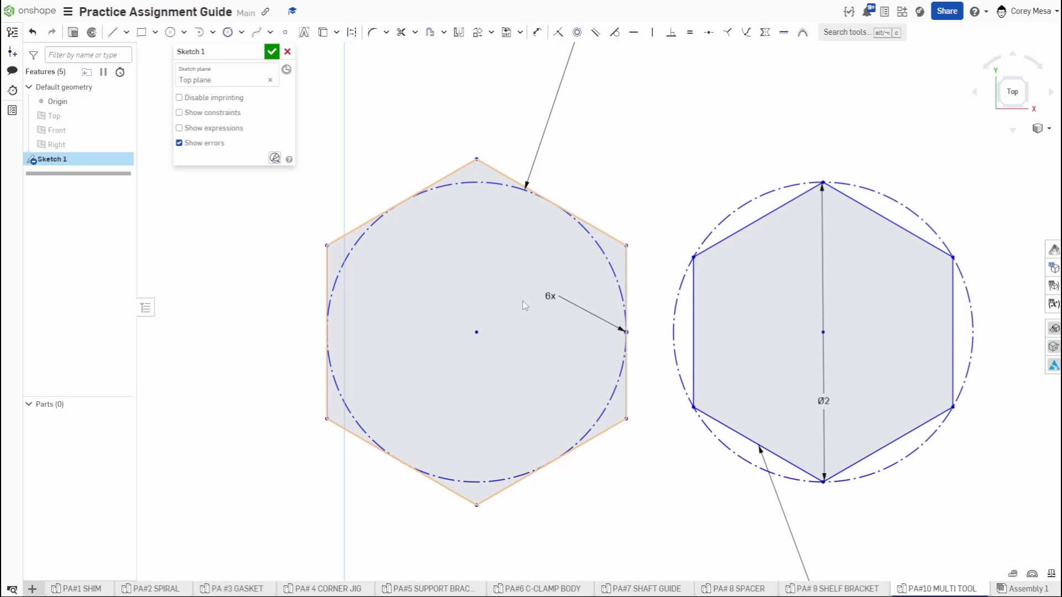
key(alt+Tab)
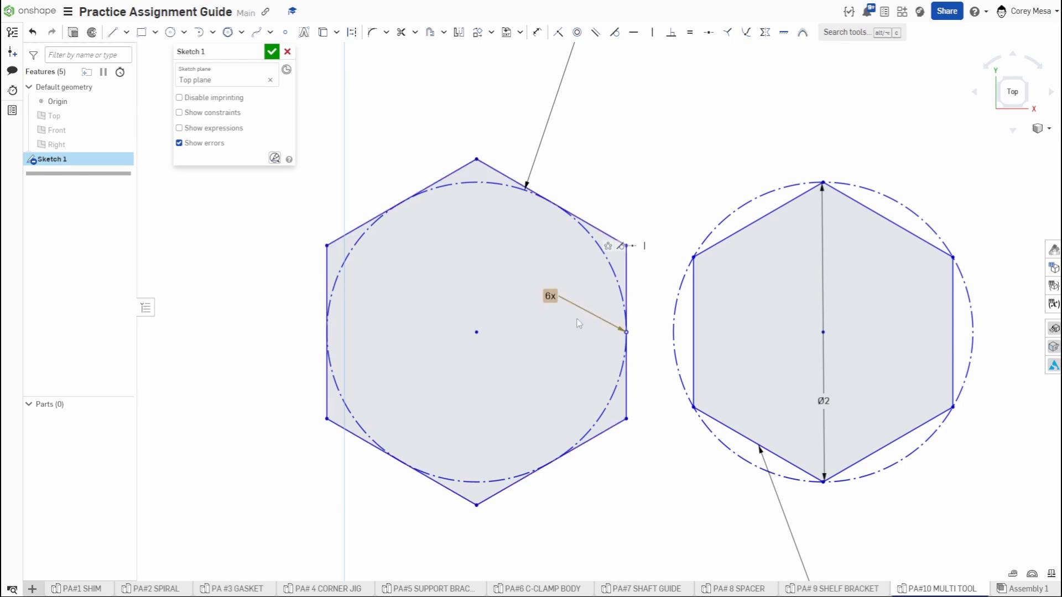
scroll(603, 390, down, 3)
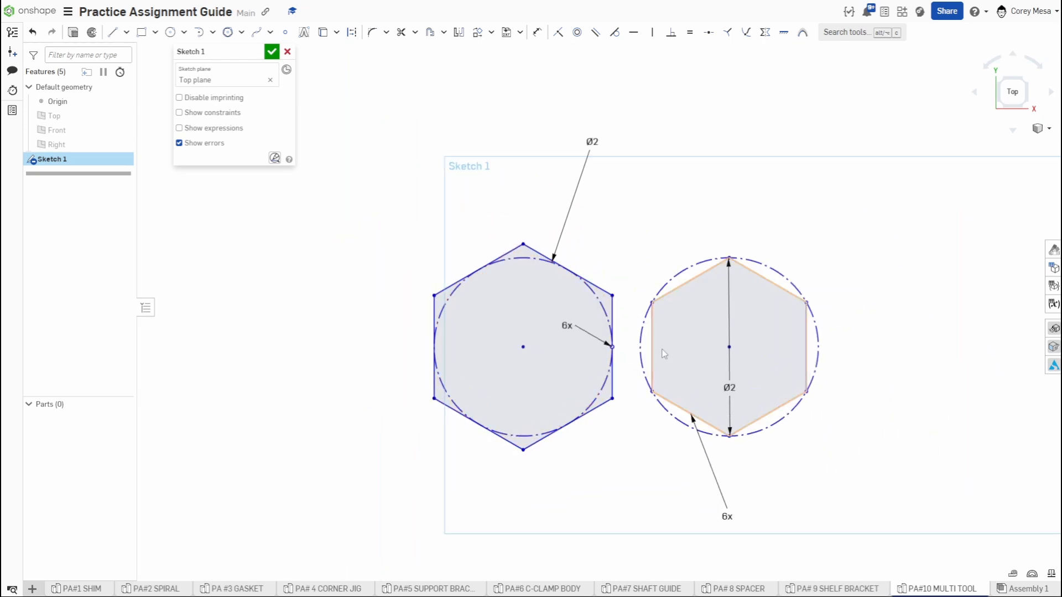
key(d)
click(653, 335)
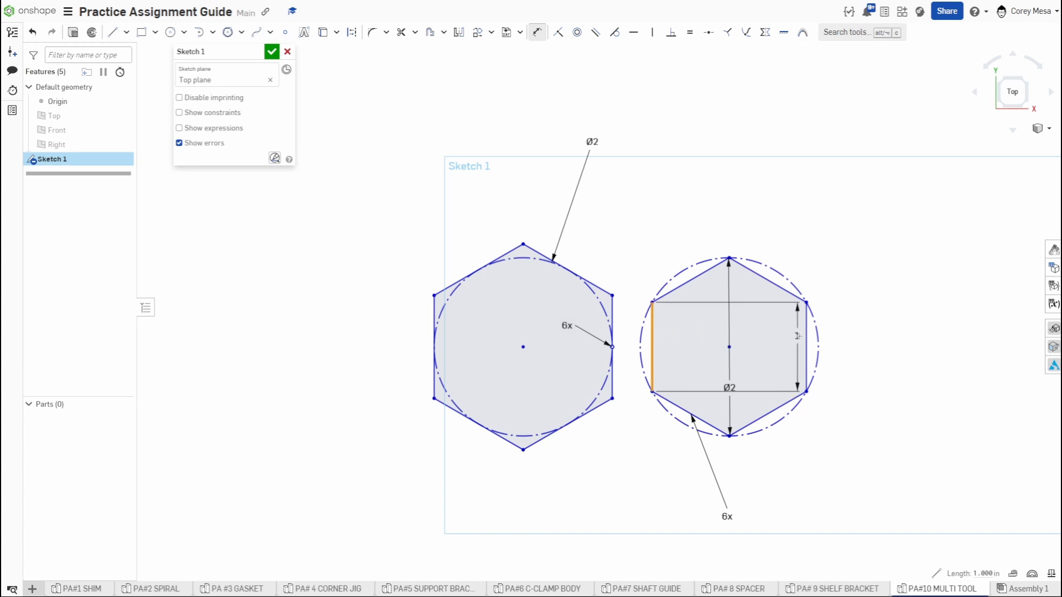
click(805, 330)
click(731, 196)
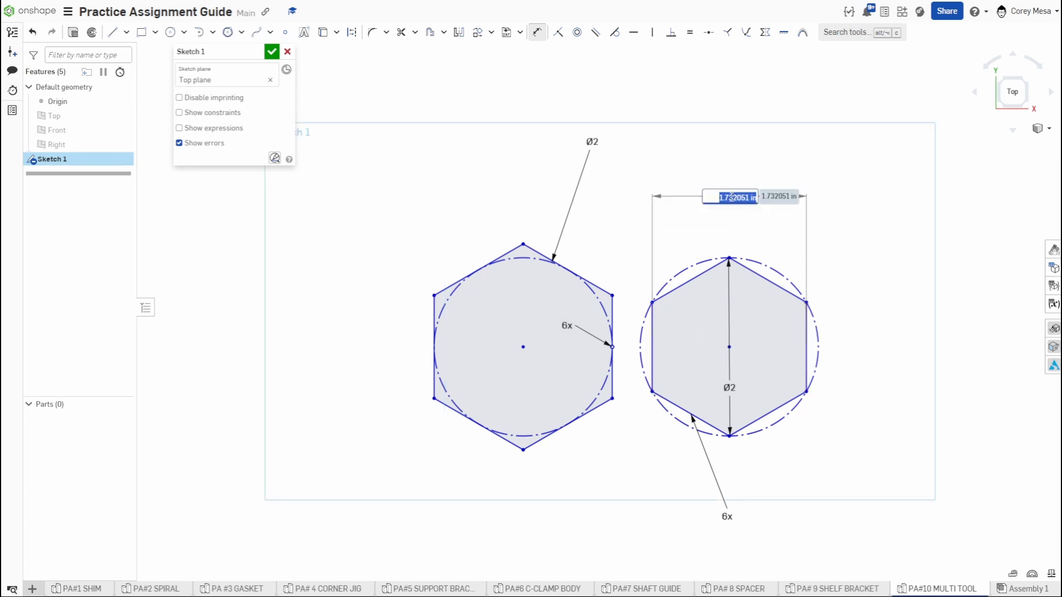
text(2)
key(Return)
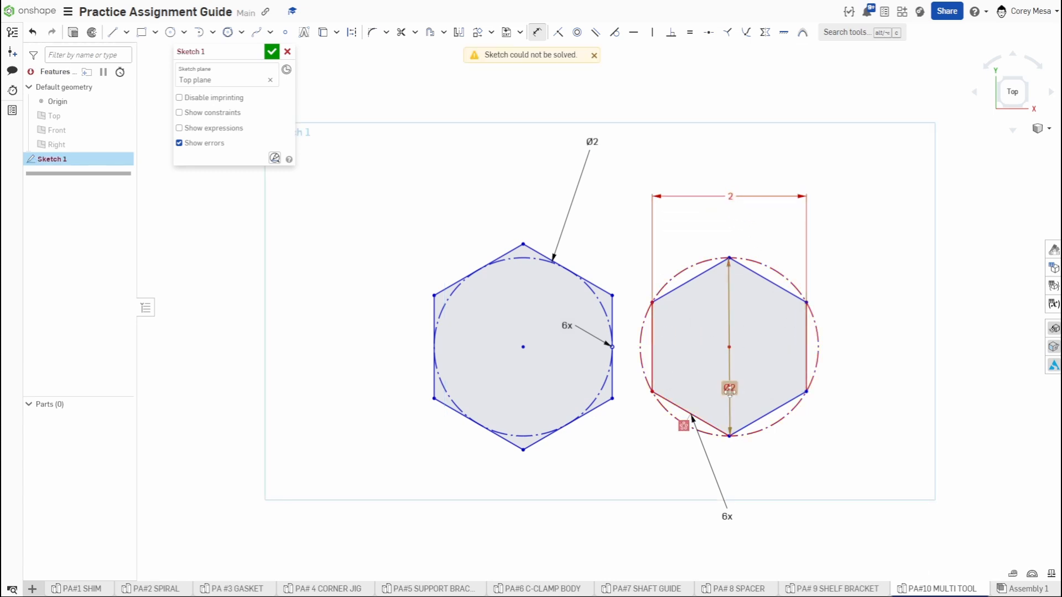
Step: Delete the diameter 2 dimension of the second hexagon's construction circle
key(Escape)
click(729, 390)
key(Delete)
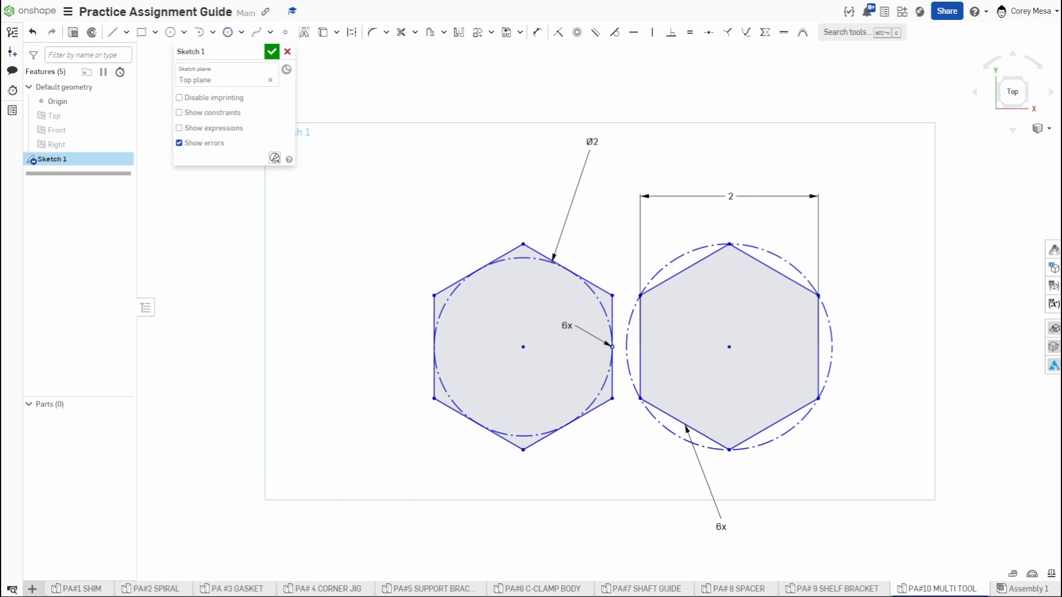
Step: Replace the second hexagon's across-flats dimension with a vertical corner-to-corner dimension of 2
drag(892, 164, 856, 274)
key(Delete)
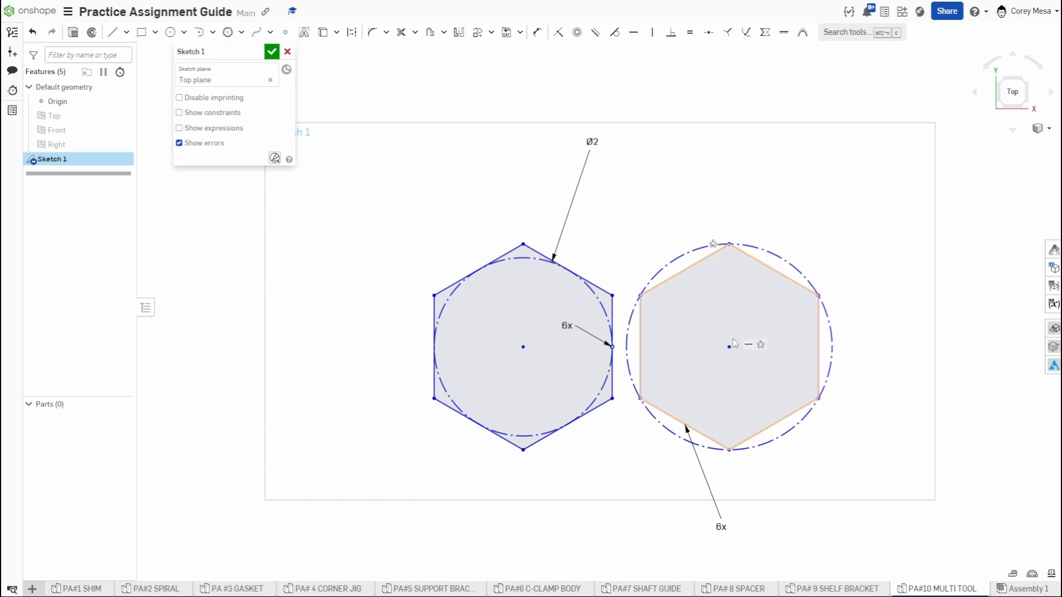
key(d)
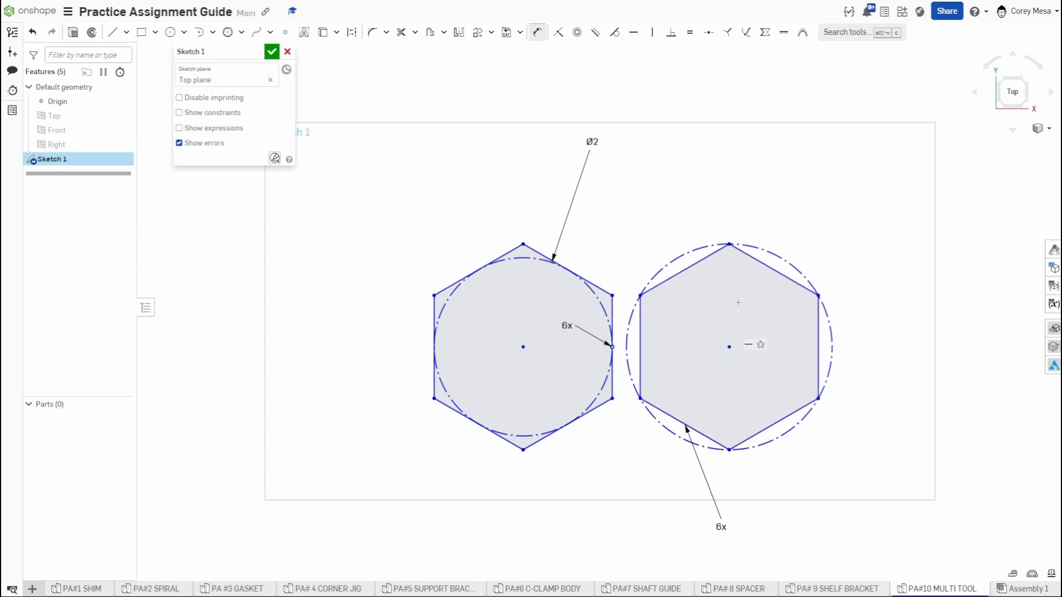
click(730, 243)
click(730, 449)
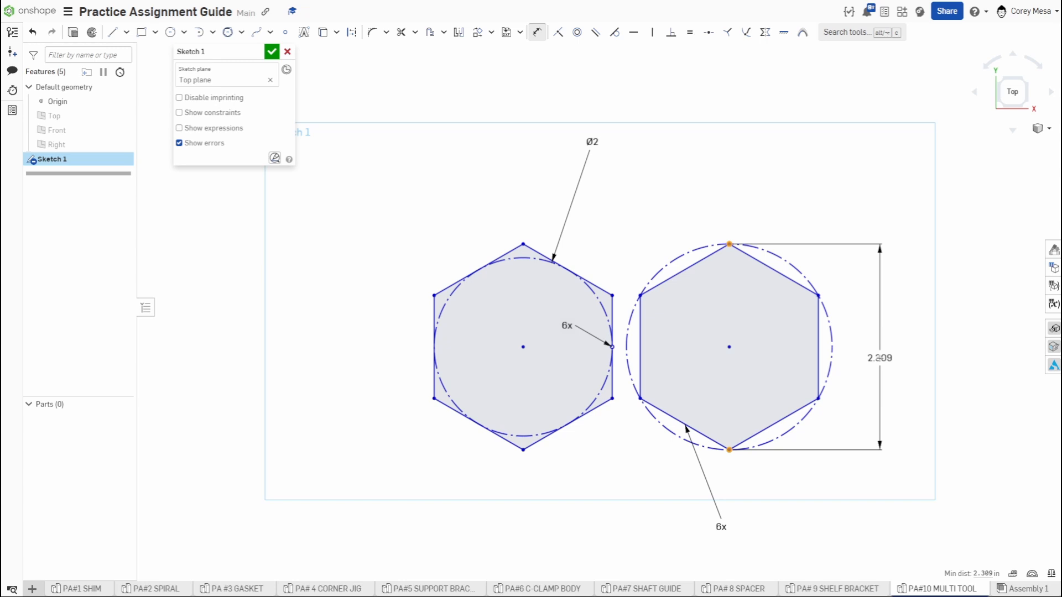
click(879, 358)
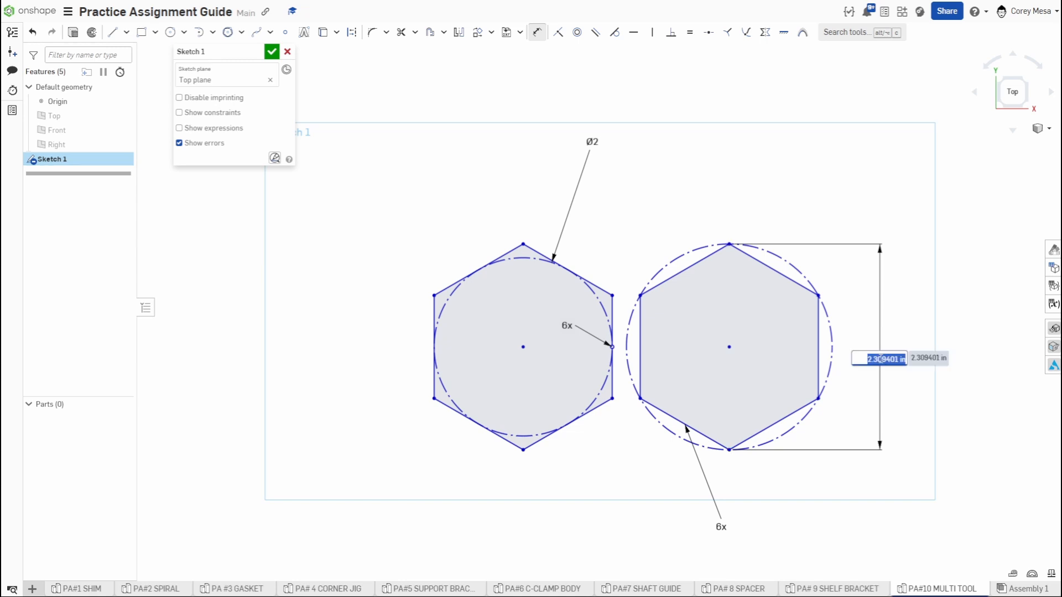
text(2)
key(Return)
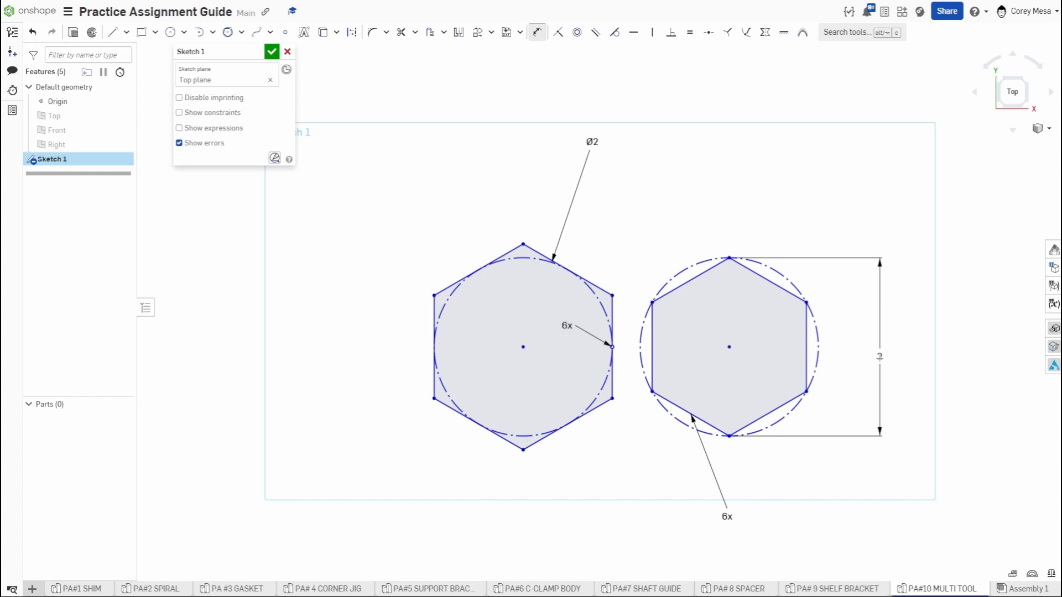
Step: Add a reference diameter dimension to the second hexagon's construction circle
middle_drag(692, 307, 630, 319)
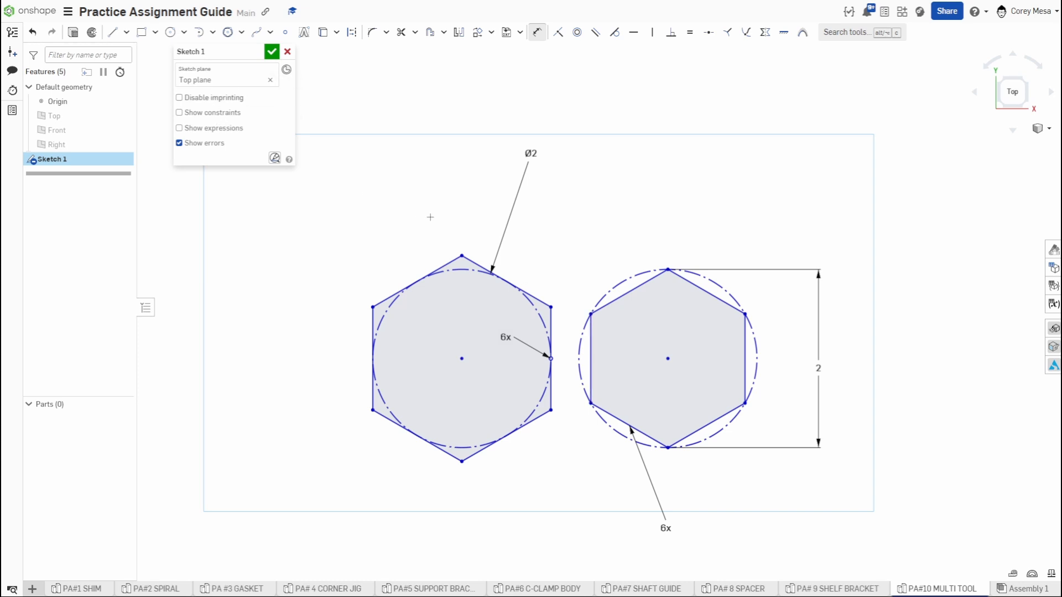
key(d)
click(713, 276)
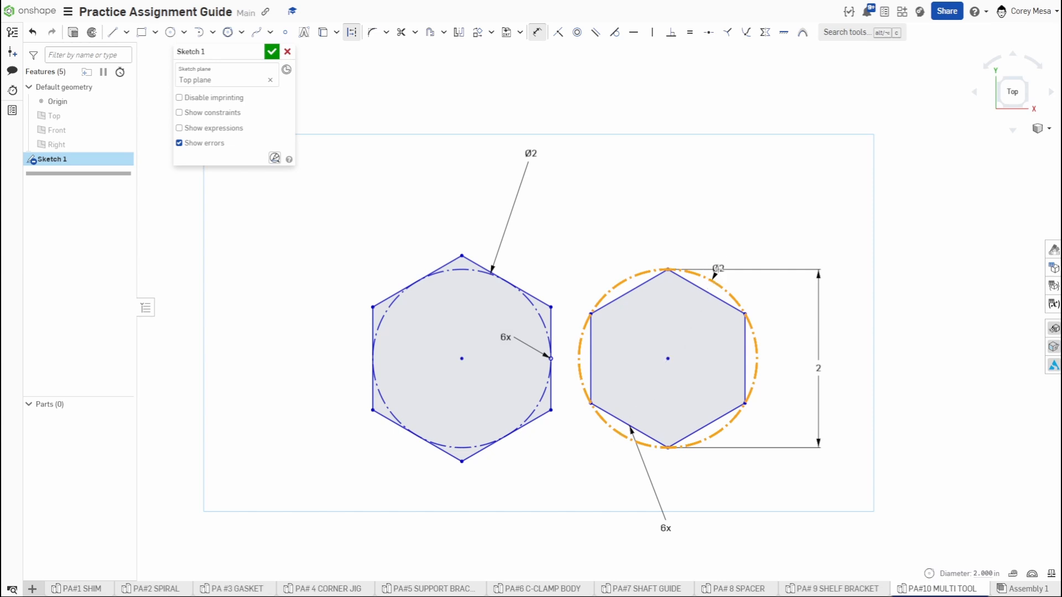
click(733, 210)
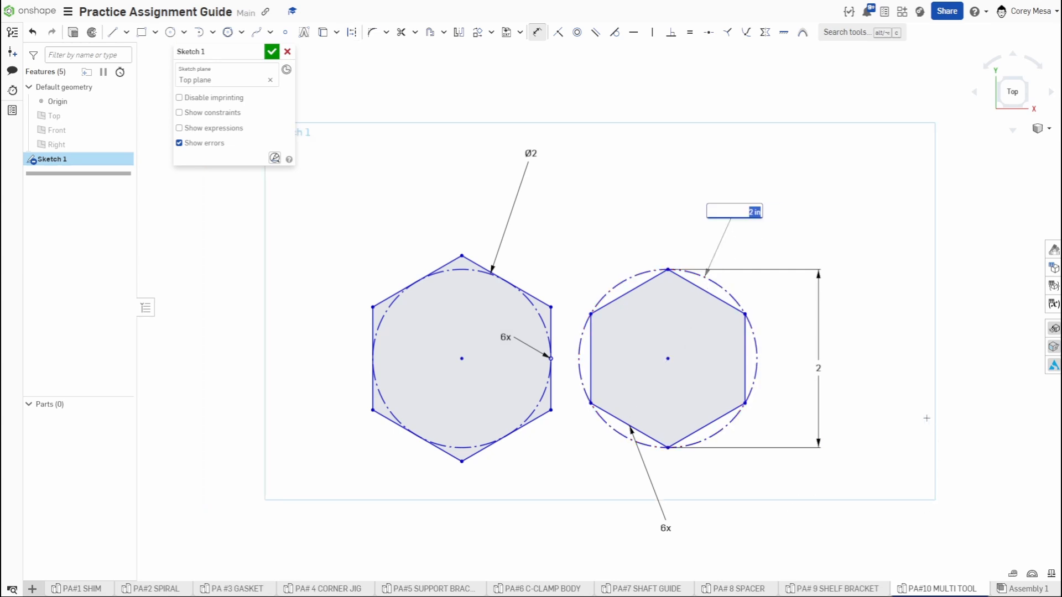
key(Return)
Step: Delete both comparison hexagons from the sketch
scroll(878, 355, down, 5)
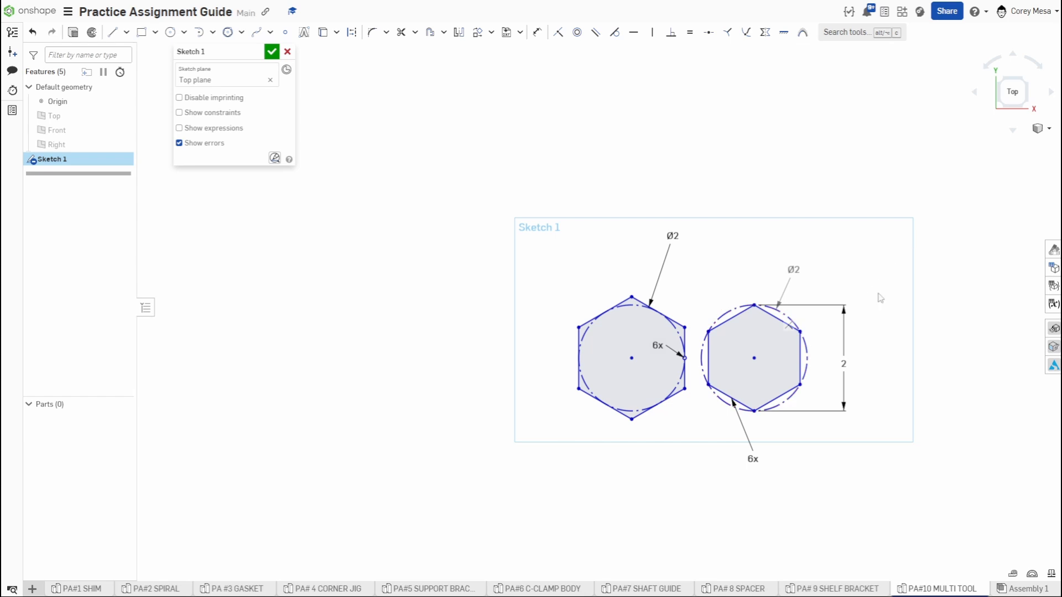
drag(913, 234, 575, 507)
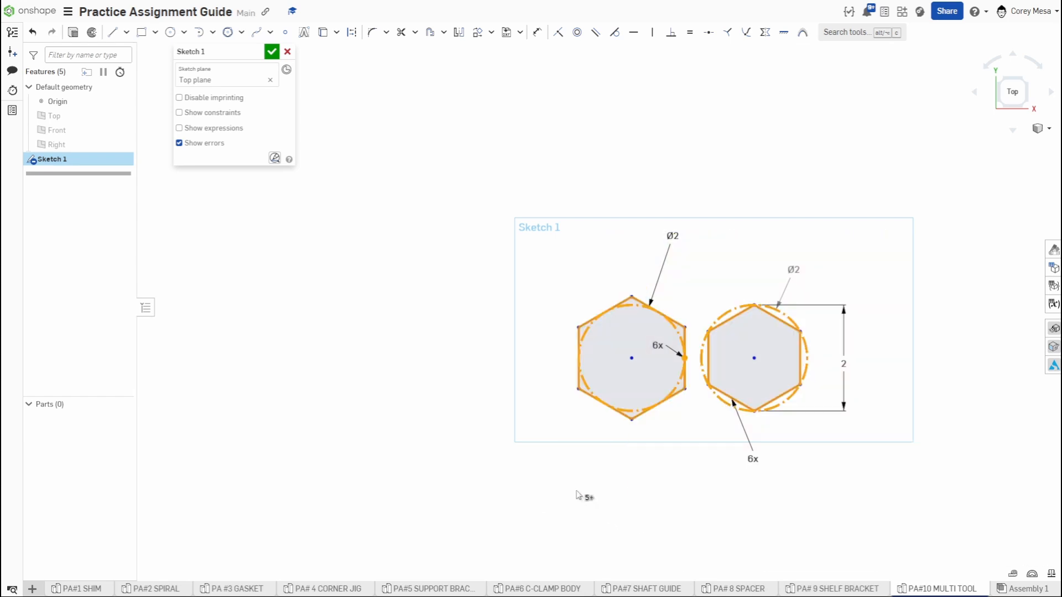
key(Delete)
scroll(786, 396, down, 5)
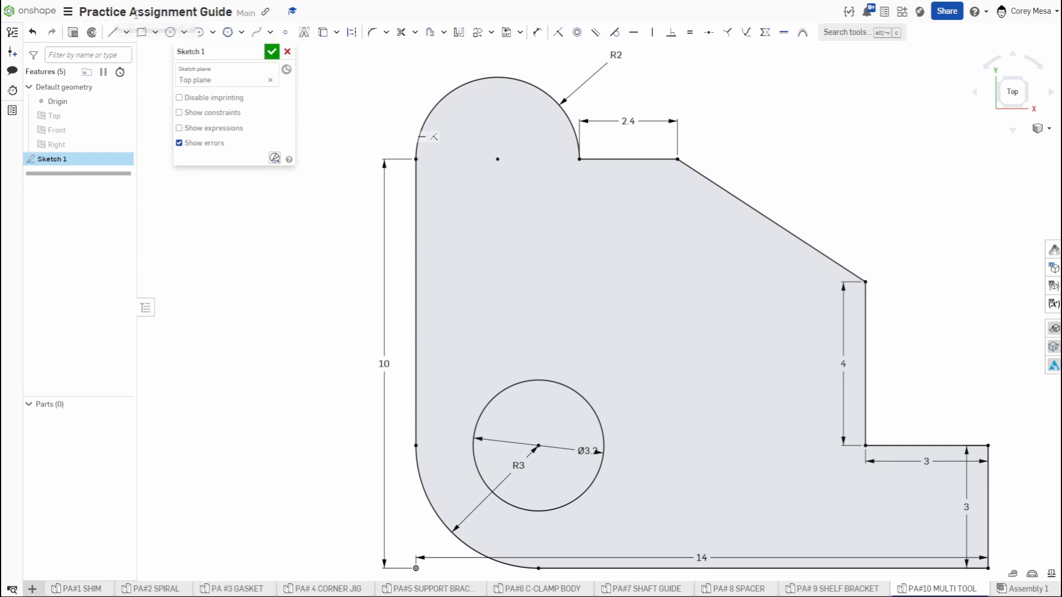
Step: Check the drawing and sketch a six-sided polygon with corners on a diameter 2 circle, centered on the R2 arc with two sides horizontal
click(227, 31)
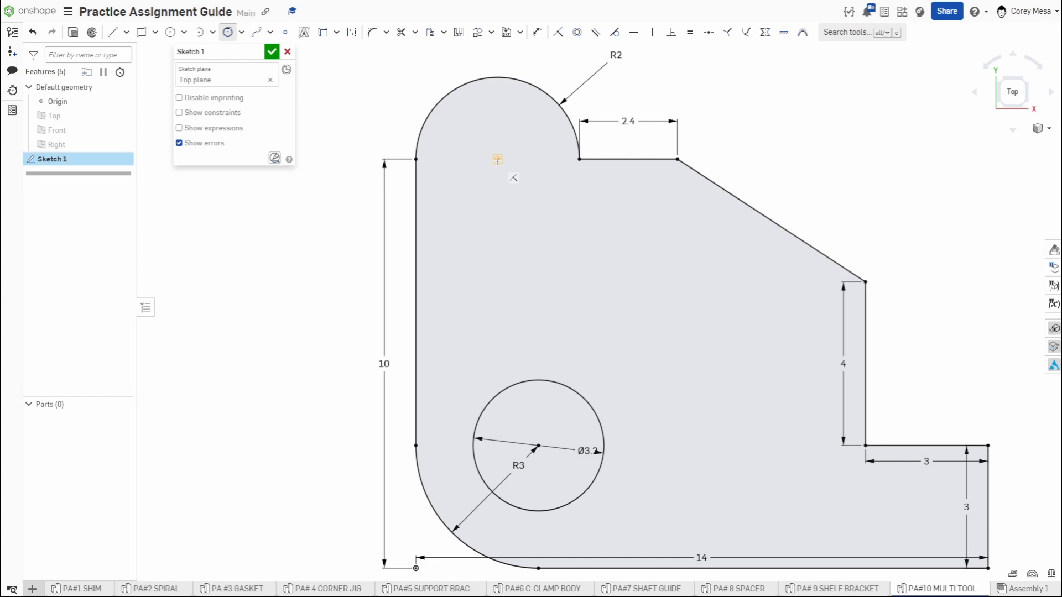
click(498, 159)
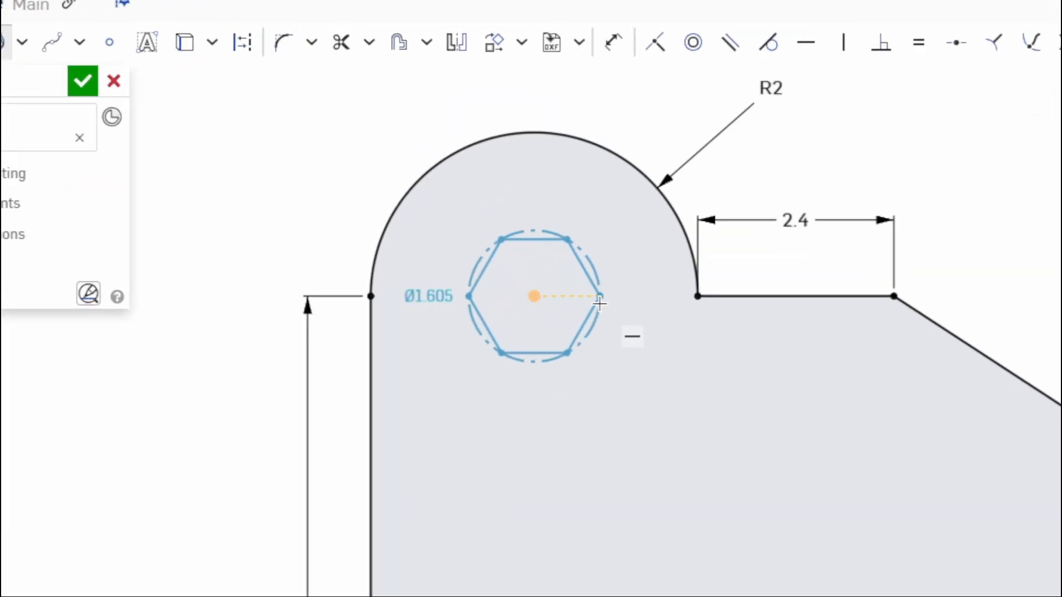
key(alt+Tab)
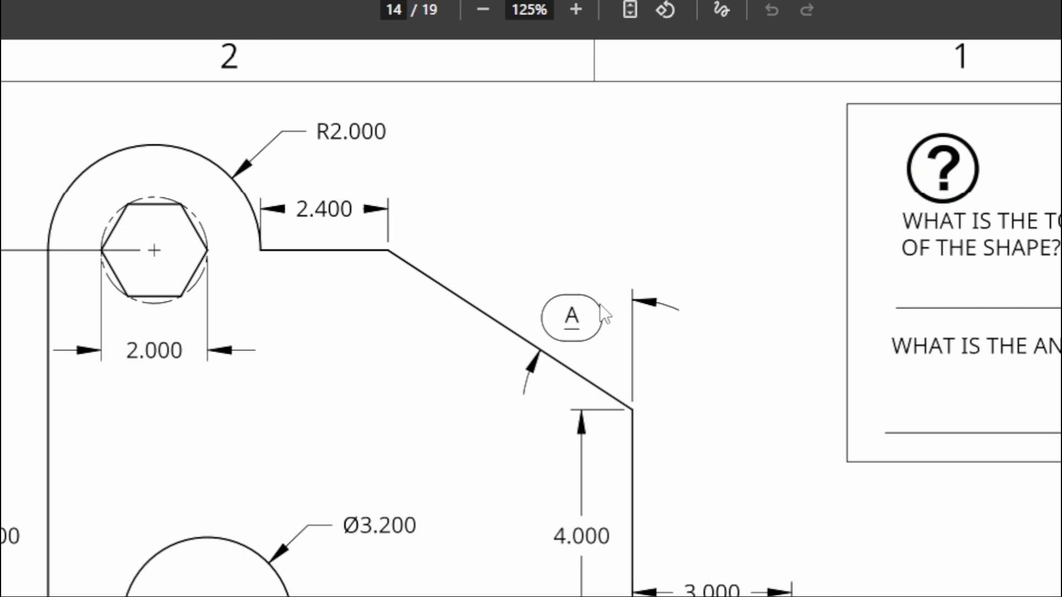
key(alt+Tab)
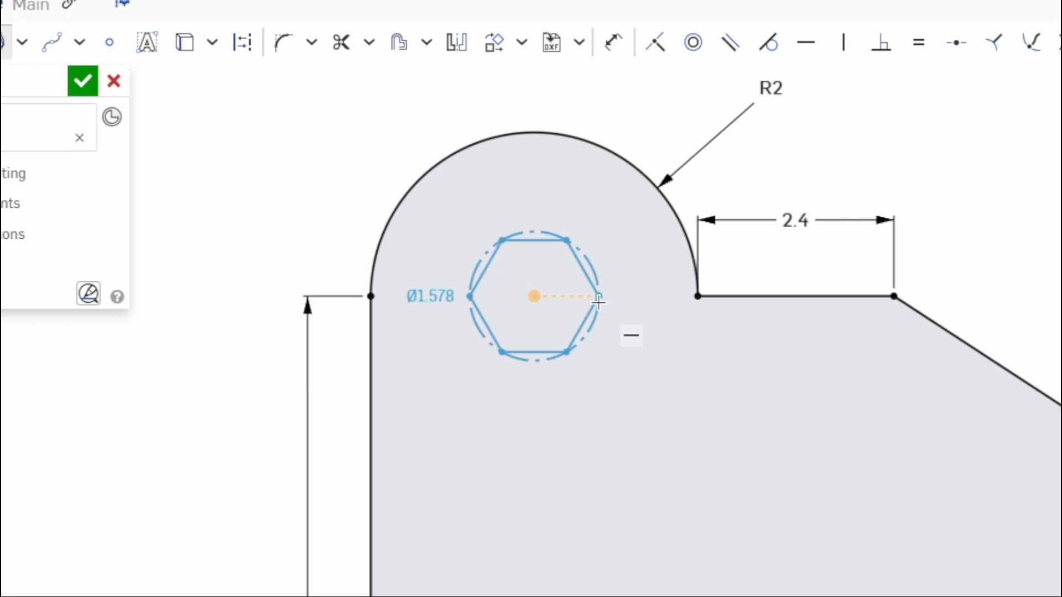
scroll(599, 302, up, 3)
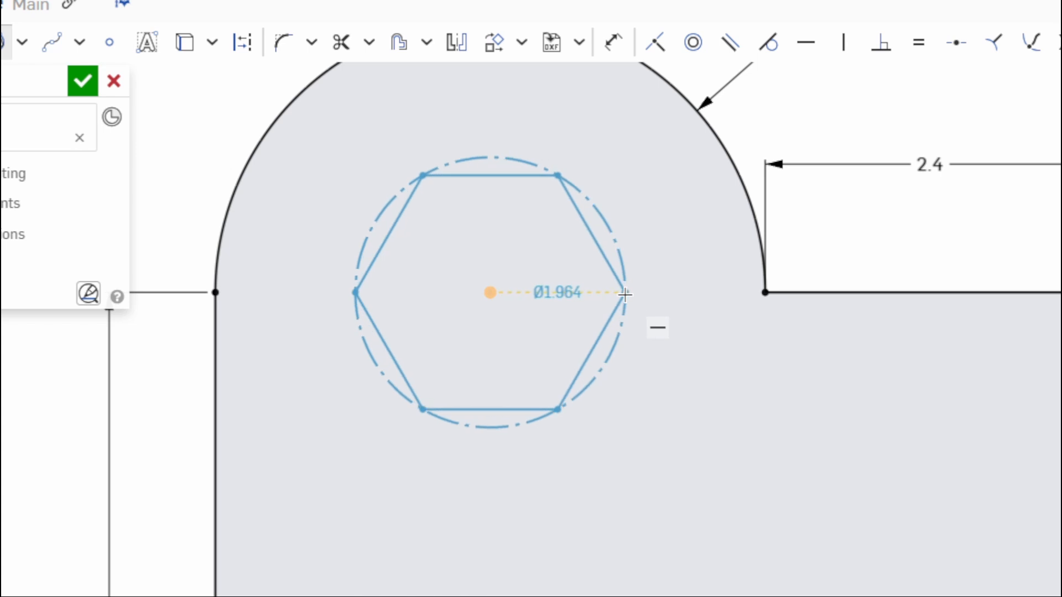
click(624, 295)
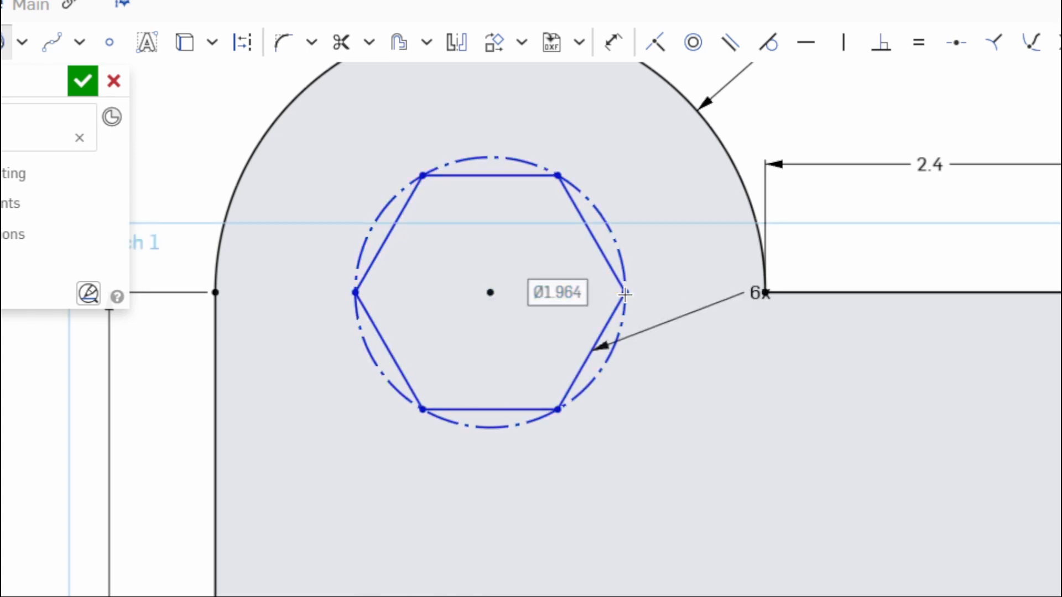
text(2)
key(Return)
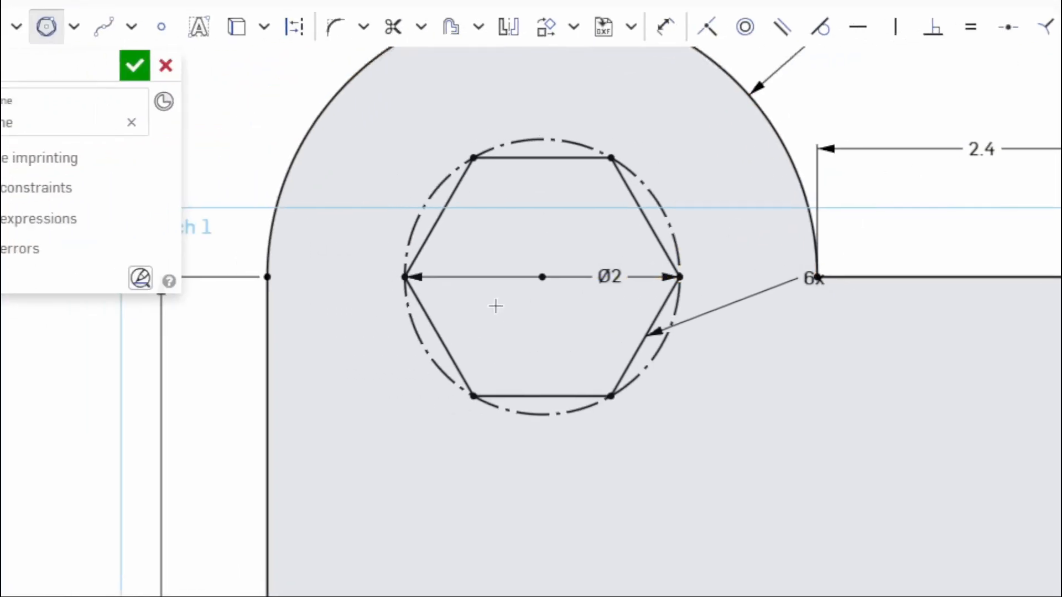
Step: Add a horizontal corner-to-corner reference dimension below the hexagon cutout
key(d)
click(512, 278)
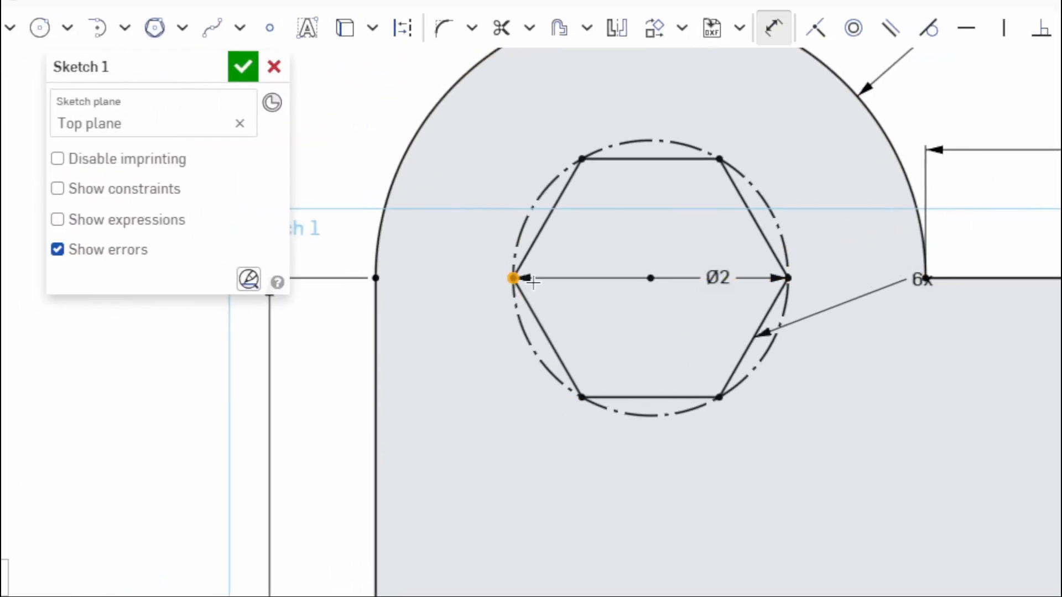
click(787, 278)
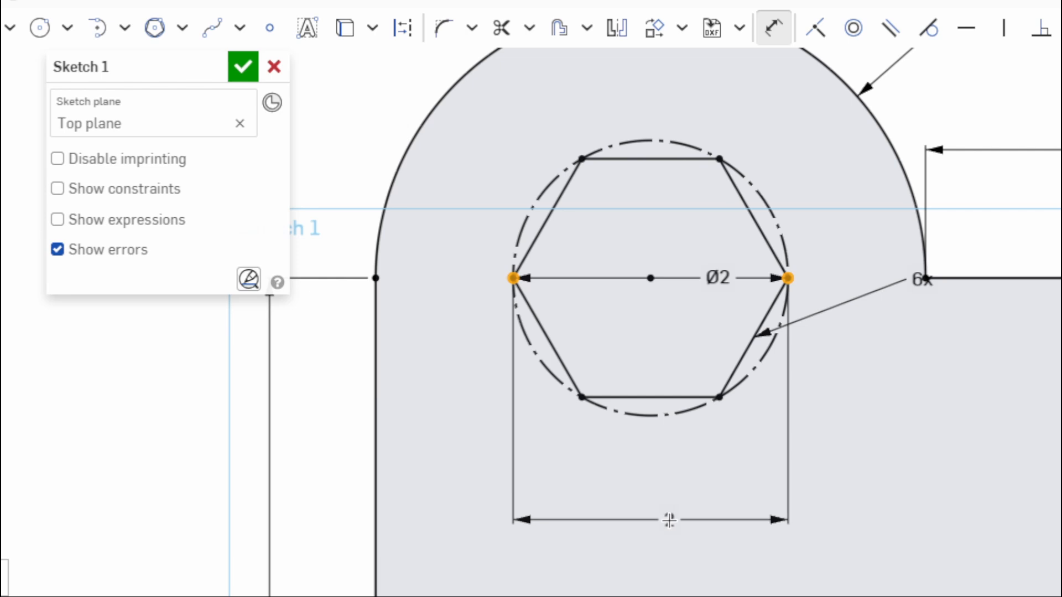
click(674, 499)
key(Return)
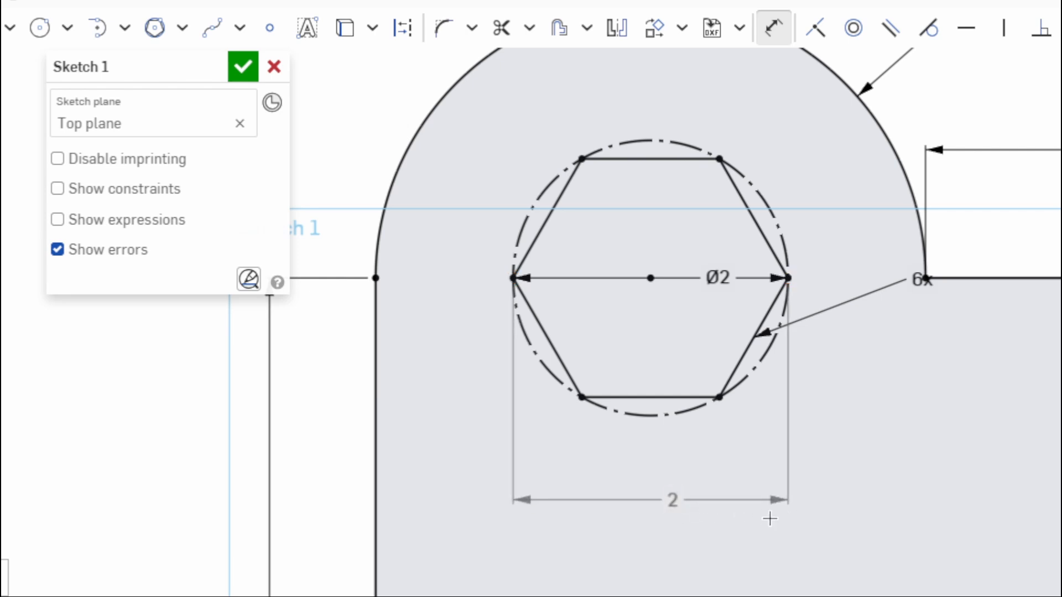
Step: Set the length of the vertical edge below the sloped edge to 5
scroll(759, 507, down, 3)
middle_drag(759, 508, 474, 188)
scroll(487, 229, down, 2)
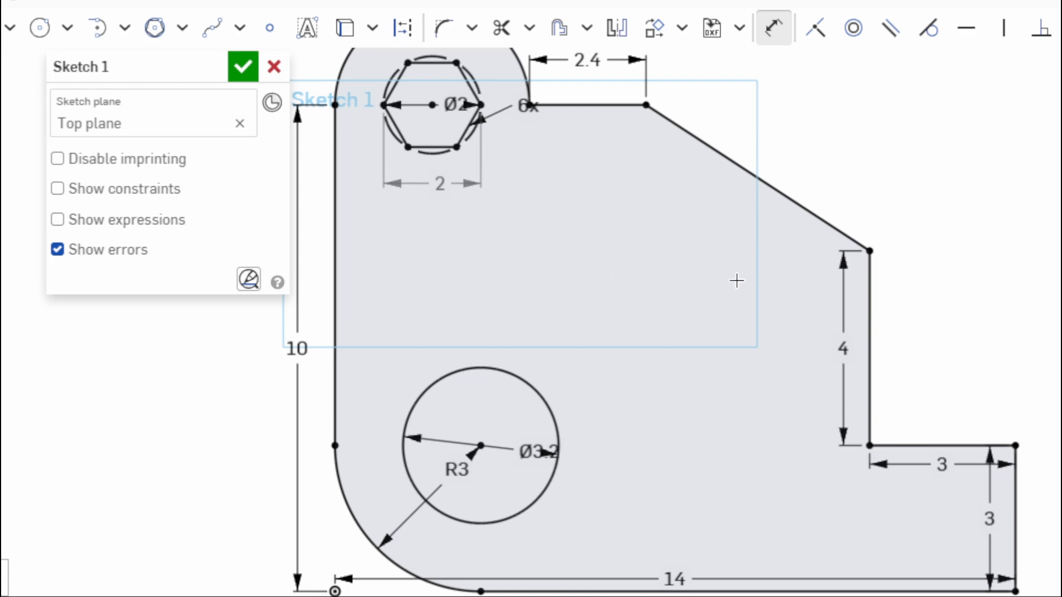
mouse_move(796, 307)
middle_down()
mouse_move(815, 346)
mouse_move(887, 429)
middle_up()
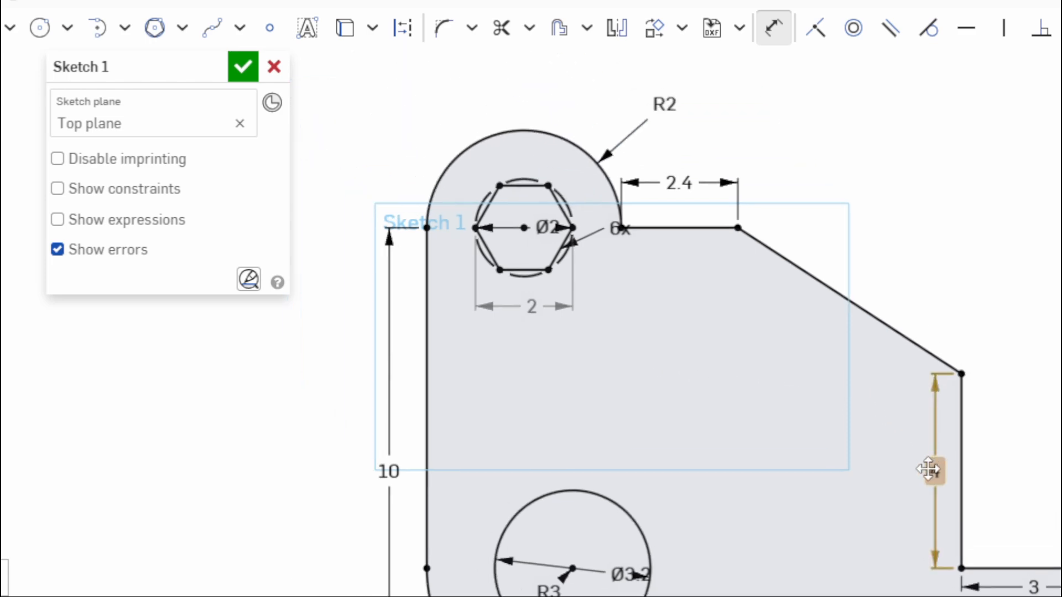
double_click(931, 469)
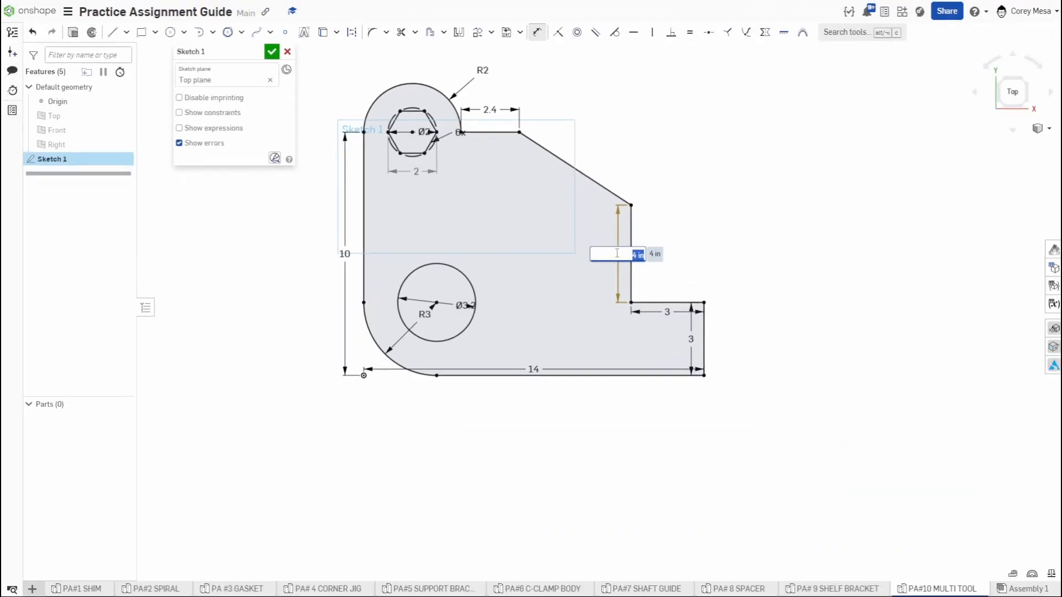
text(5)
key(Return)
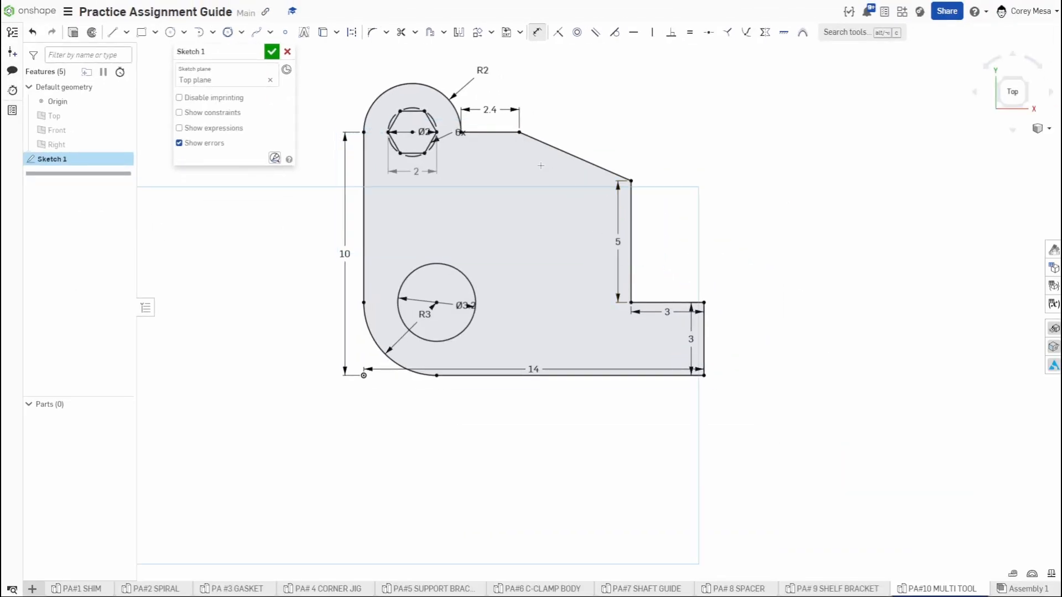
Step: Set the top horizontal edge beside the R2 arc to 4 and the lower-right end's height to 2.5
double_click(486, 111)
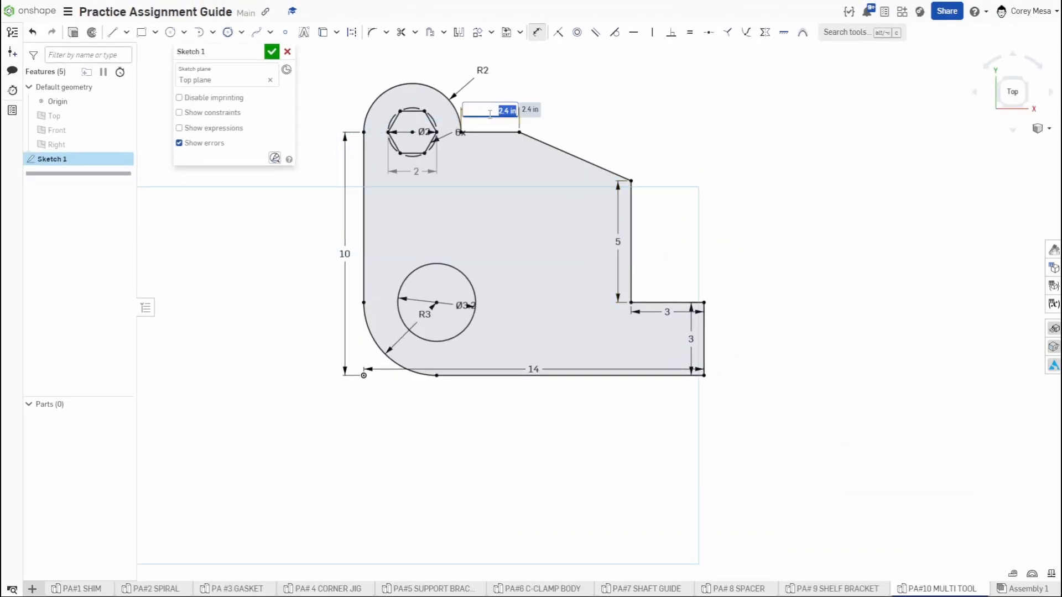
text(4)
key(Return)
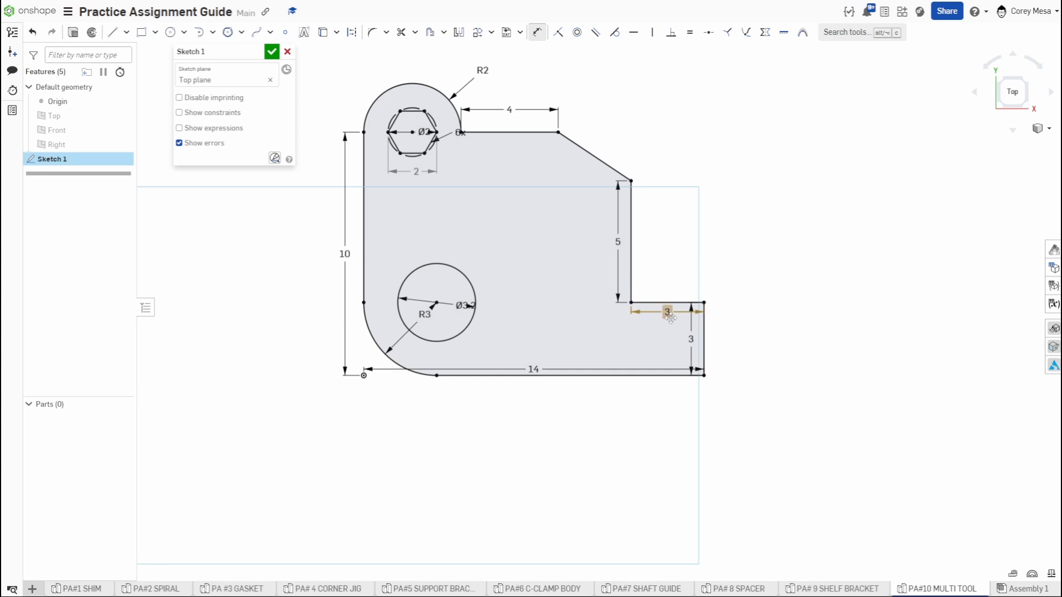
double_click(690, 340)
text(2.5)
key(Return)
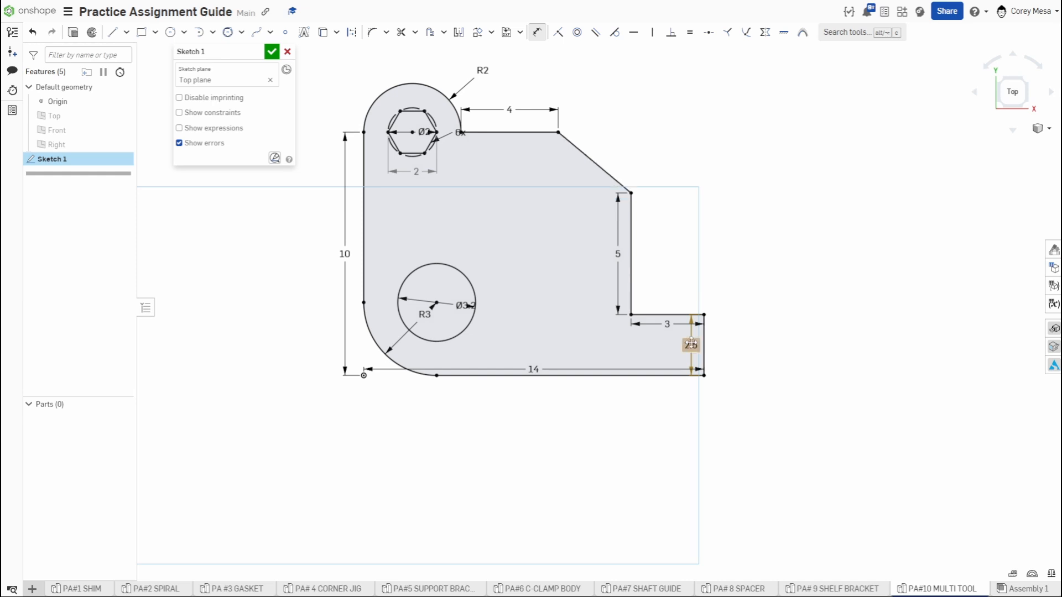
Step: Set the profile's overall bottom width to 15 and the lower circle's diameter to 3
double_click(532, 369)
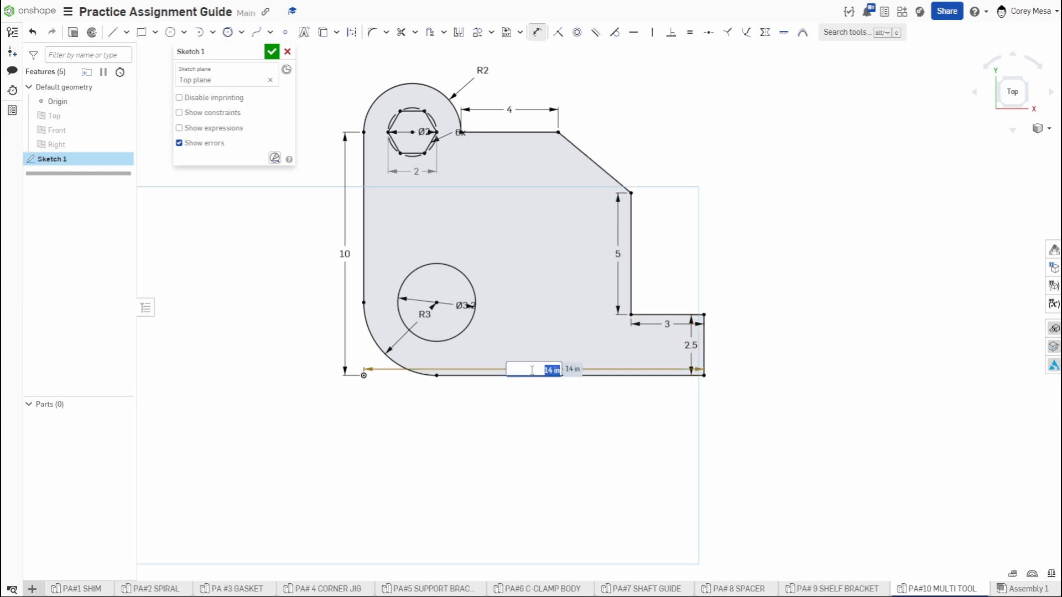
text(15)
key(Return)
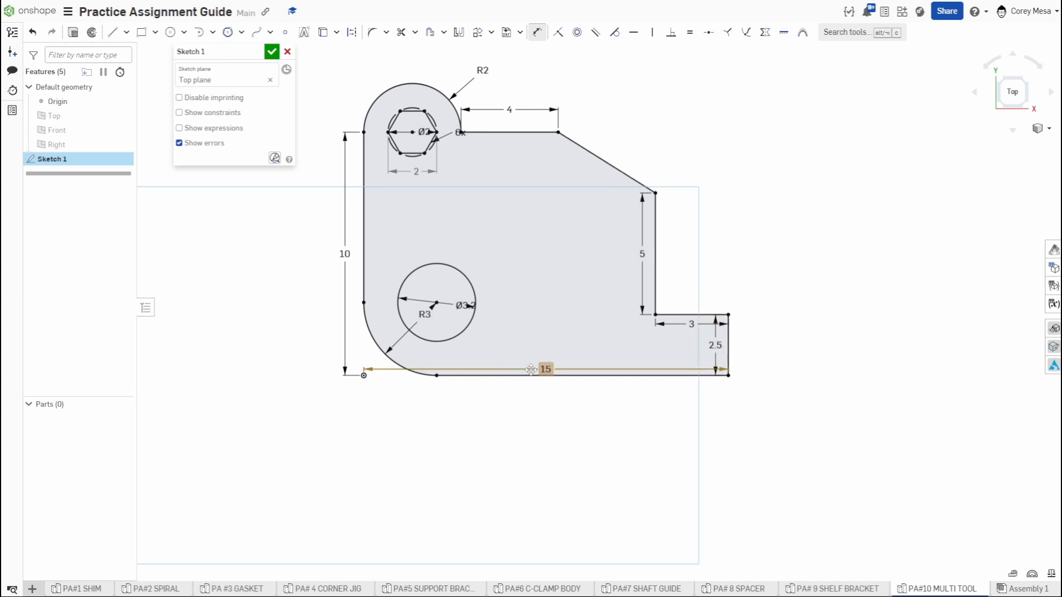
double_click(463, 305)
text(3)
key(Return)
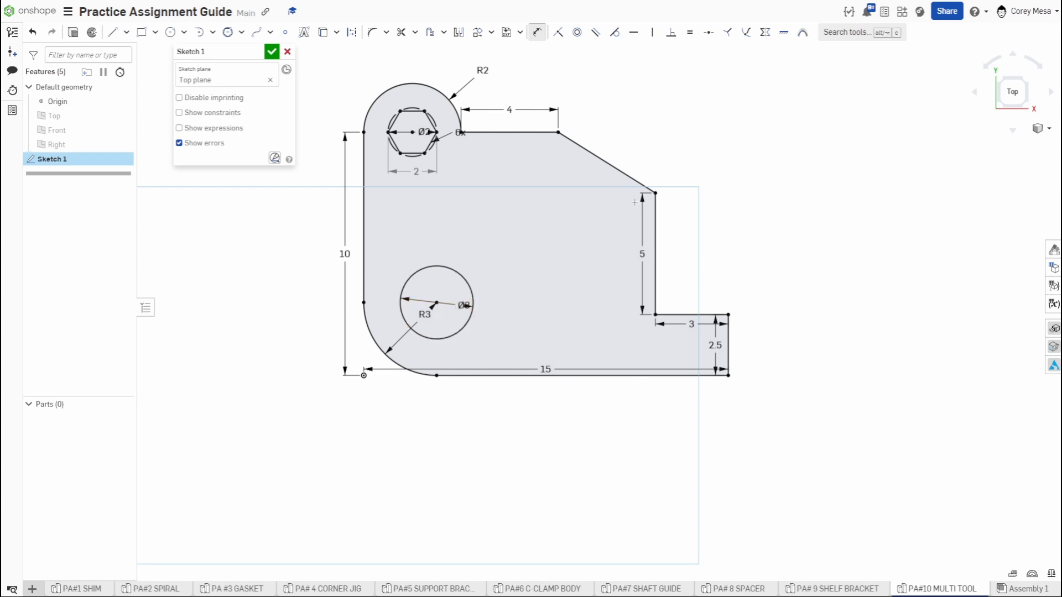
Step: Check in the PDF drawing where angle A lies and return to the Onshape sketch
middle_drag(672, 169, 674, 253)
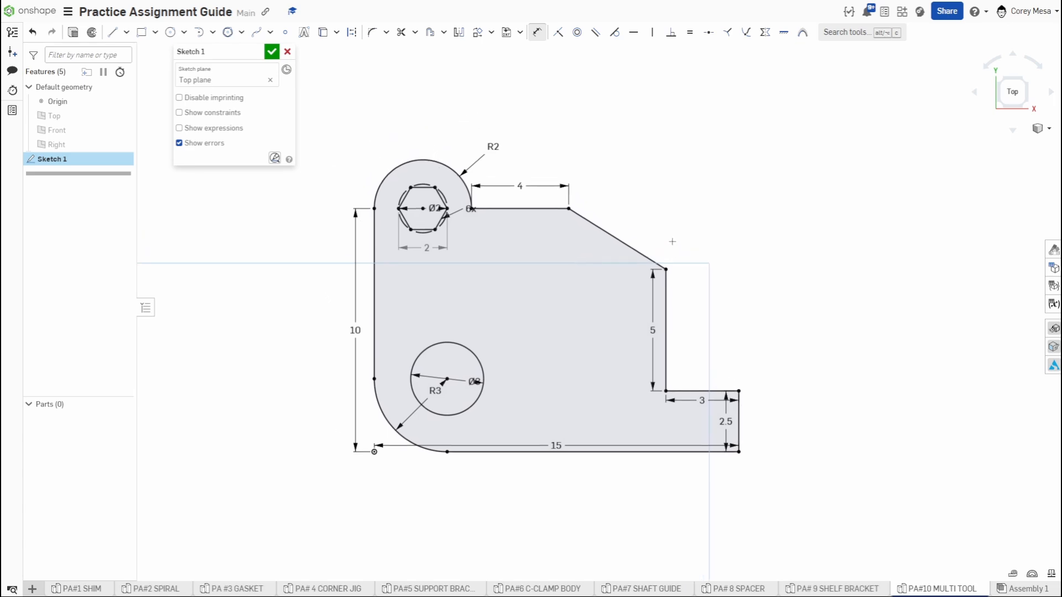
key(alt+Tab)
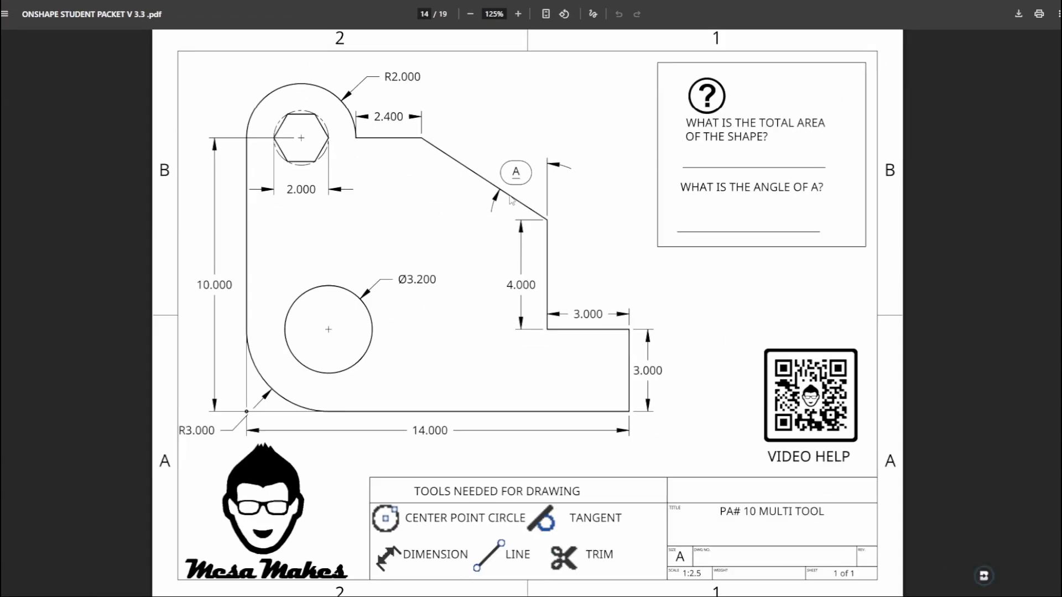
key(alt+Tab)
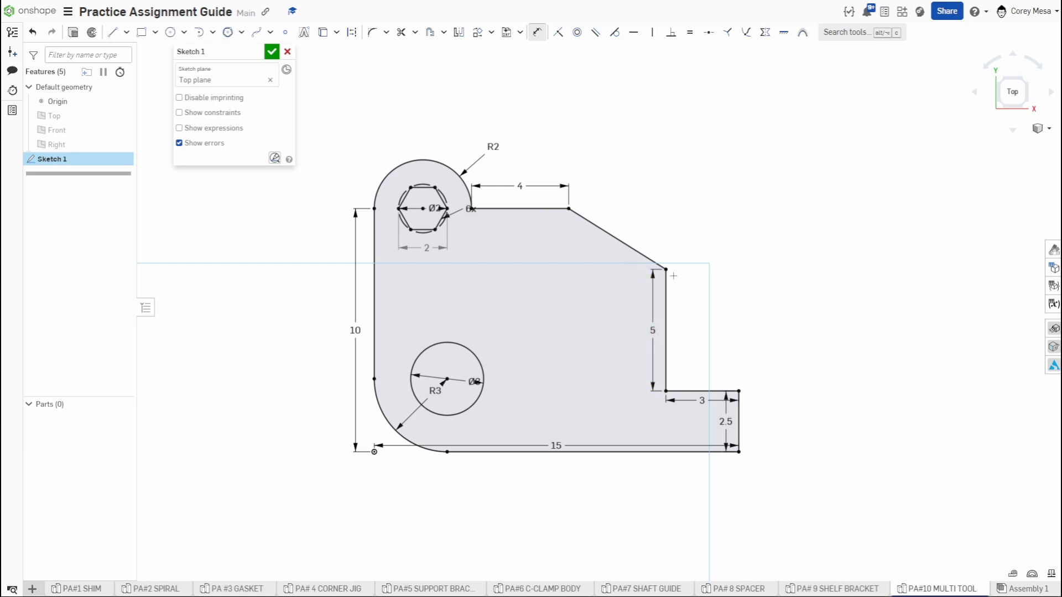
click(1013, 574)
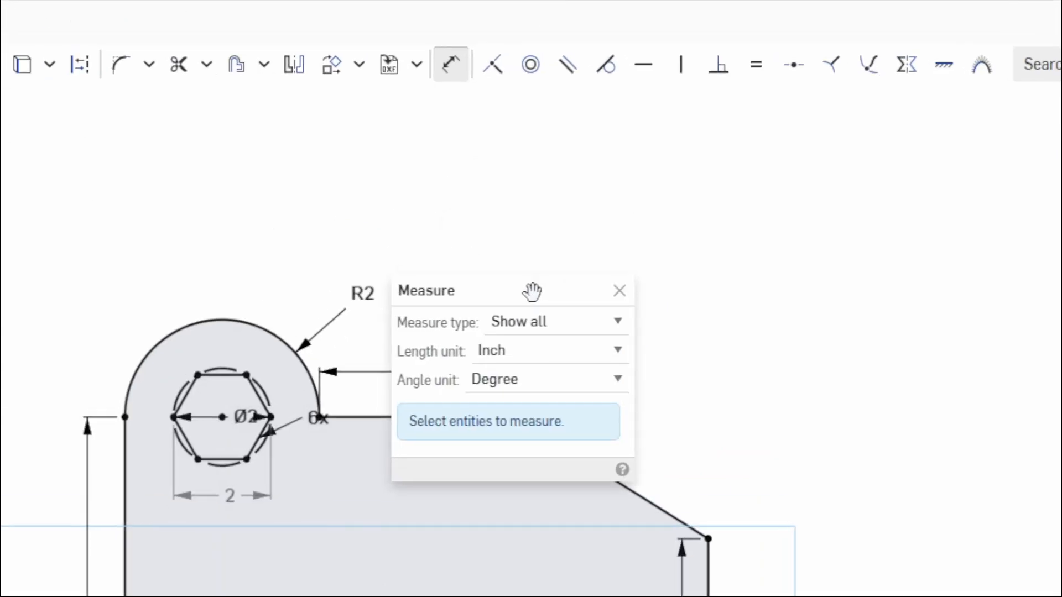
drag(469, 184, 463, 175)
mouse_move(712, 531)
middle_down()
mouse_move(565, 443)
mouse_move(588, 485)
middle_up()
scroll(587, 486, up, 2)
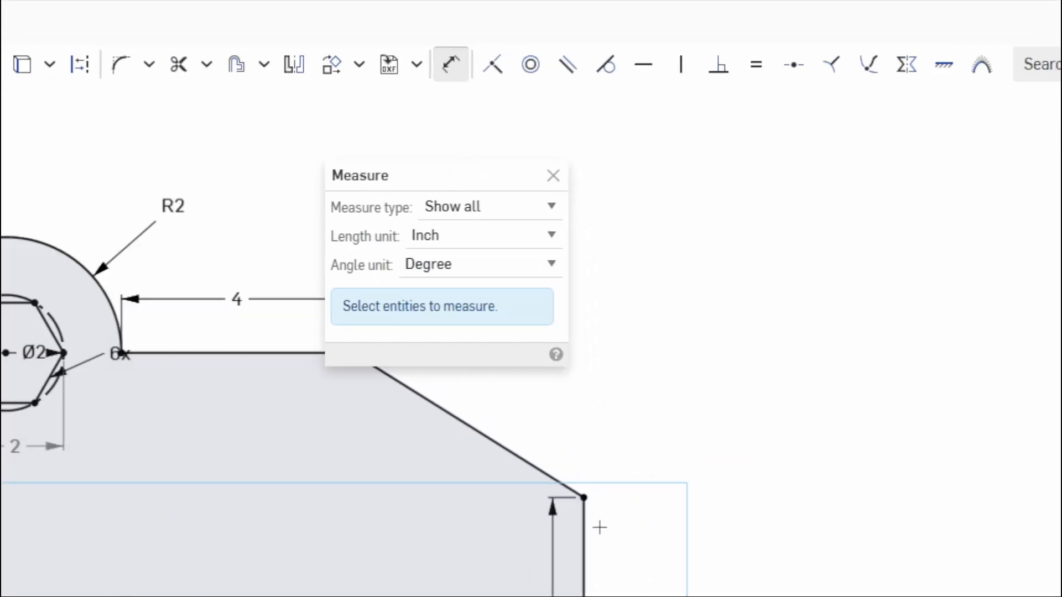
click(541, 469)
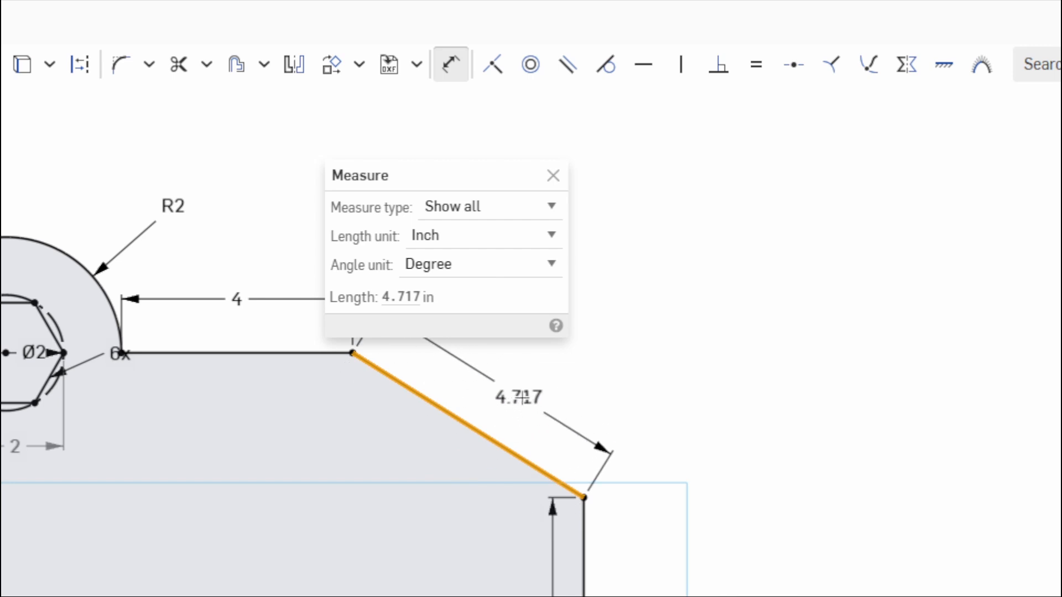
key(Escape)
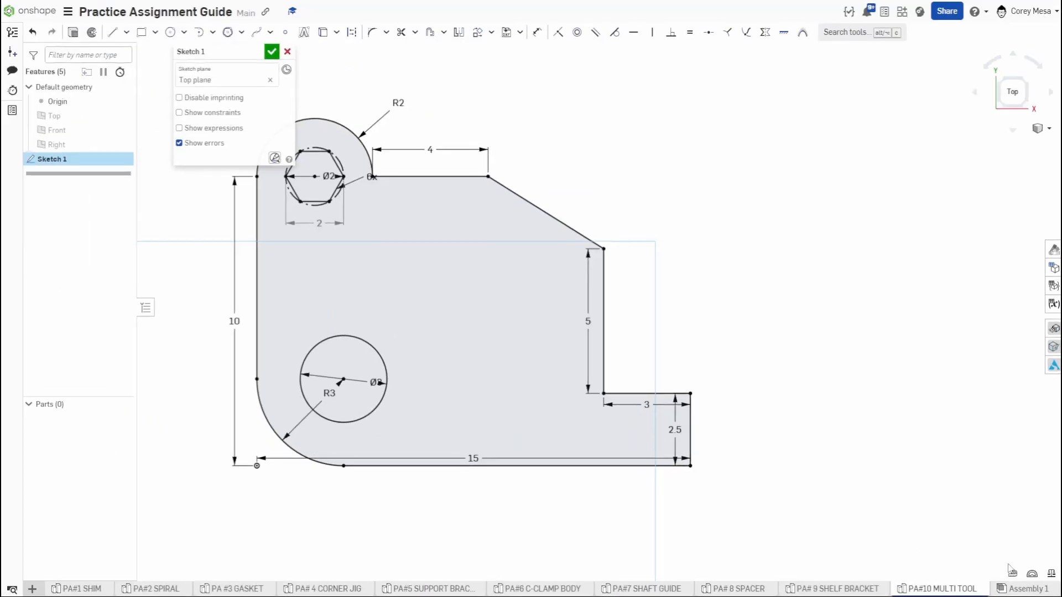
Step: Measure the angle between the sloped edge and the vertical edge below it
click(982, 562)
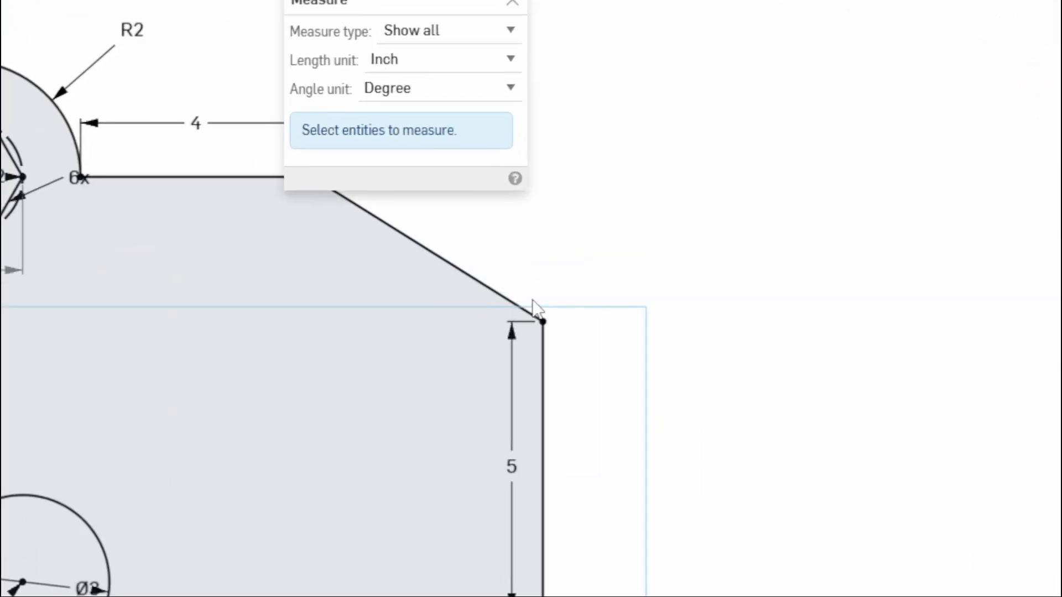
click(483, 280)
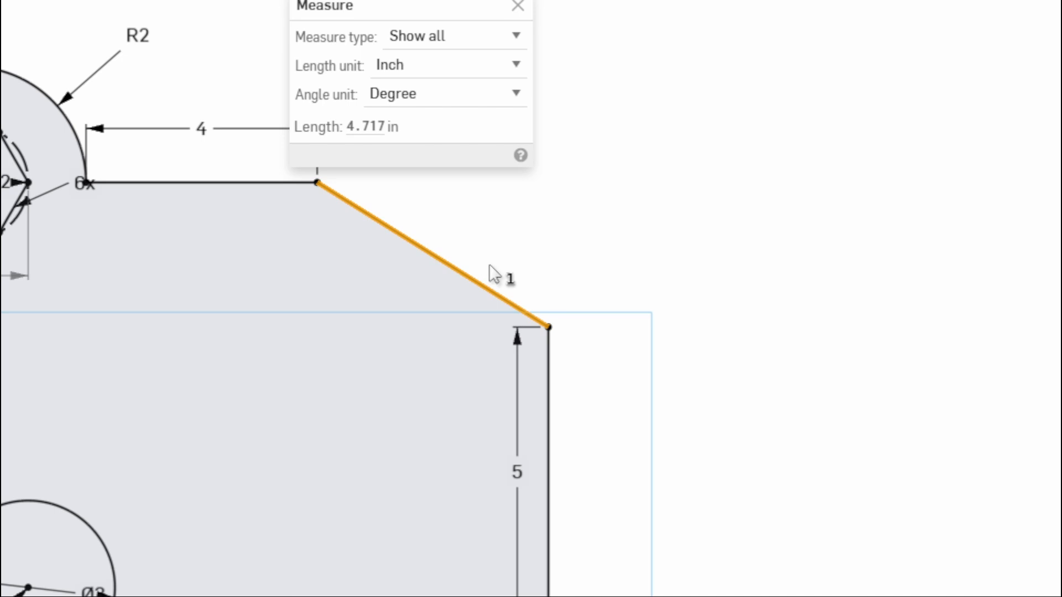
click(546, 362)
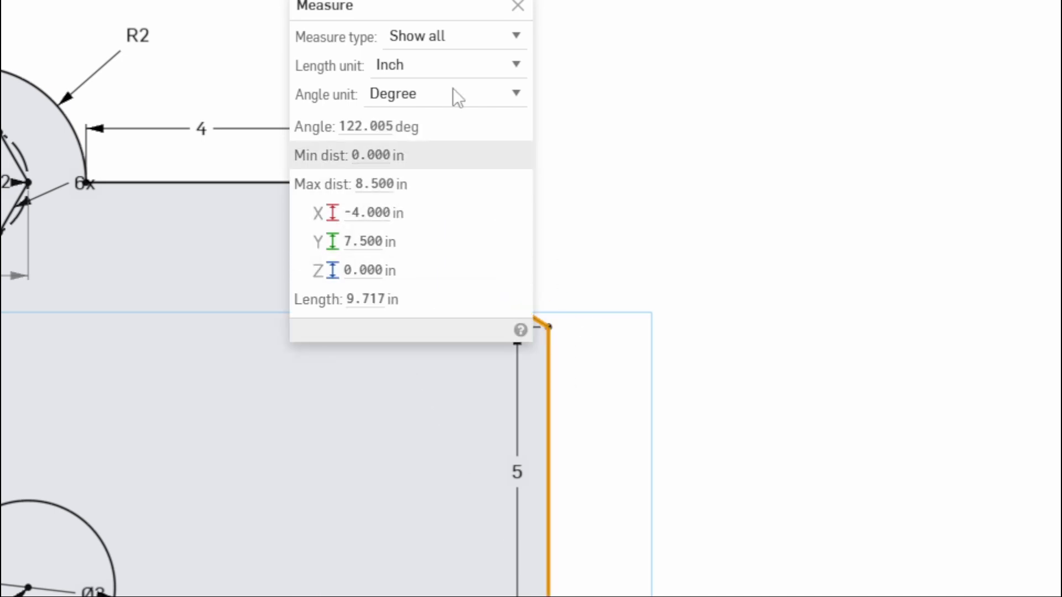
drag(418, 1, 224, 28)
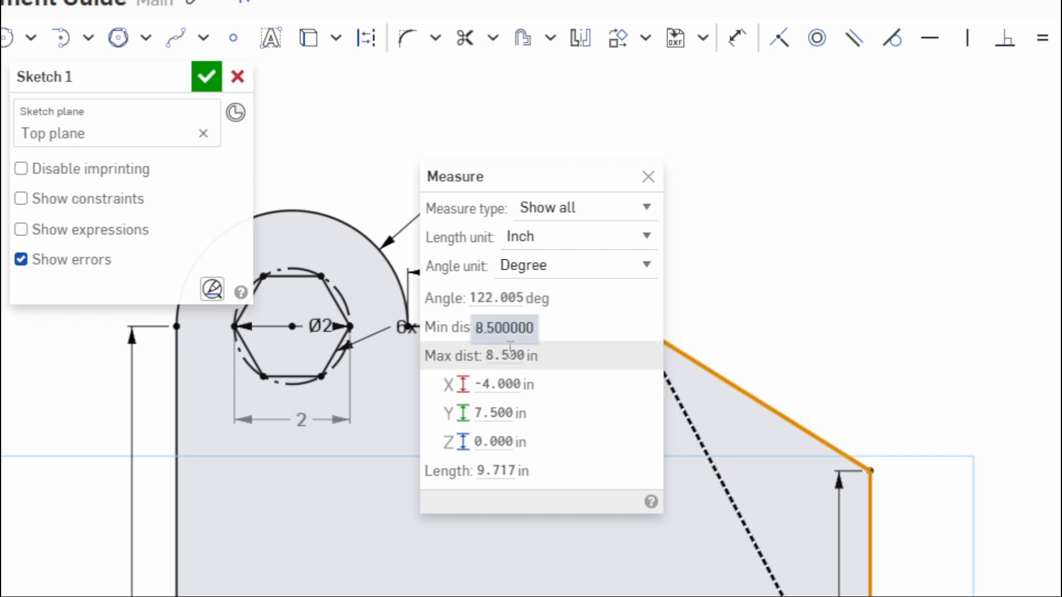
Step: Switch the measurement's angle unit to Radian and back to Degree, and close the measurement
click(601, 270)
click(549, 324)
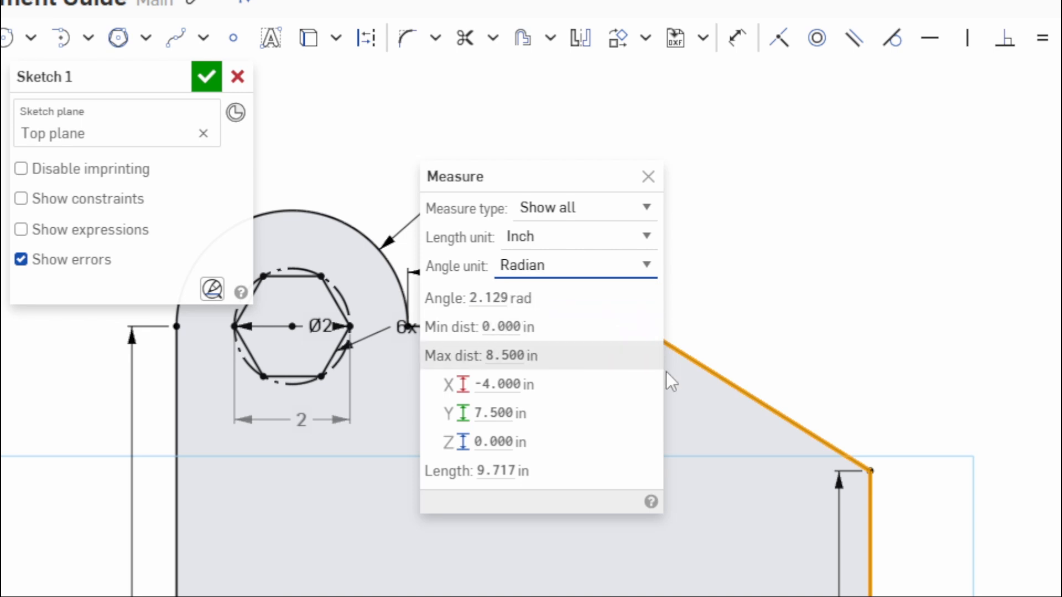
click(575, 265)
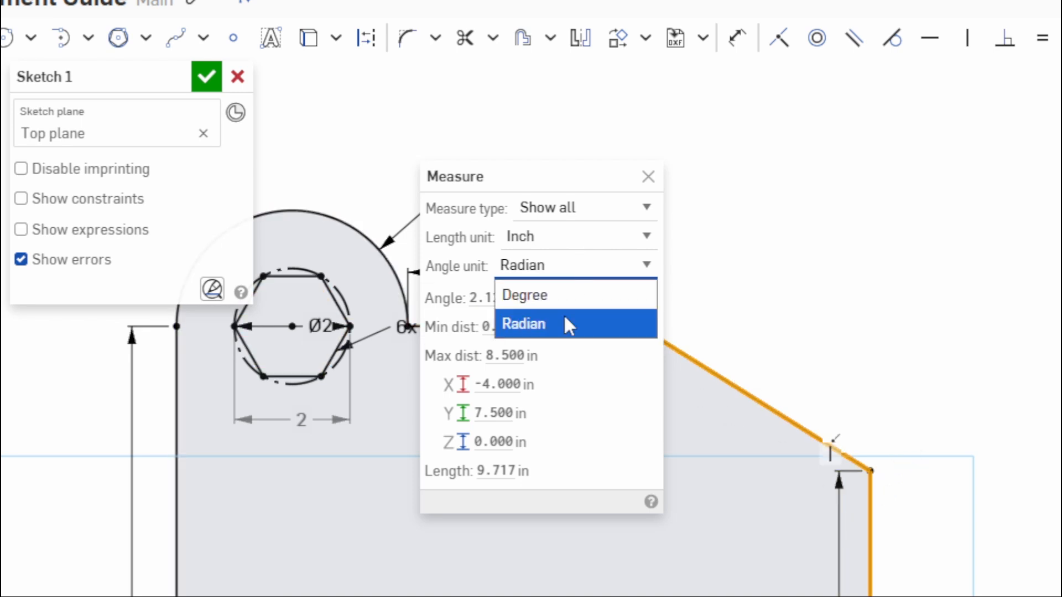
click(540, 295)
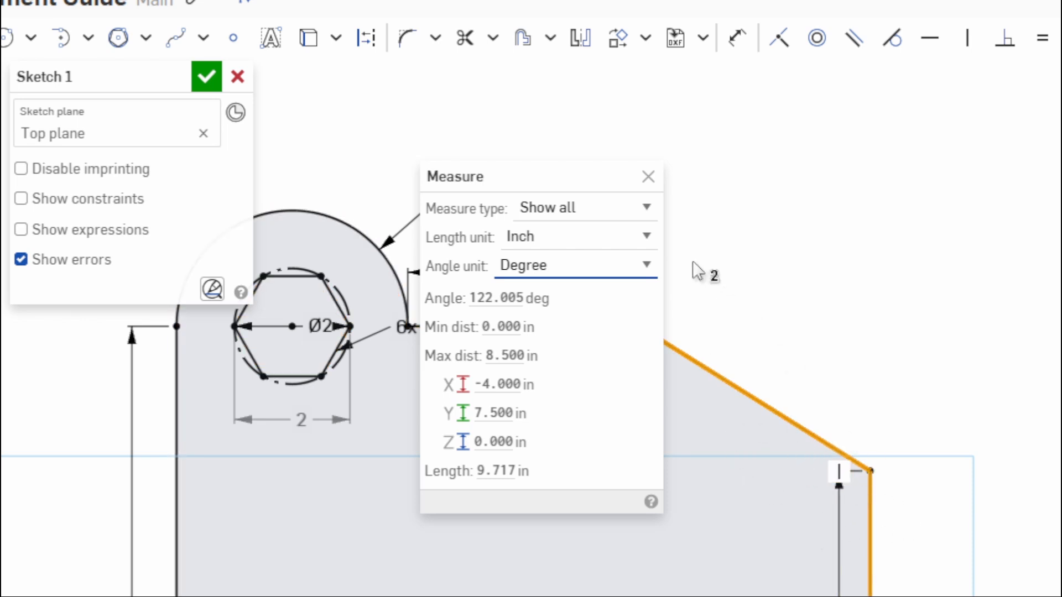
click(647, 185)
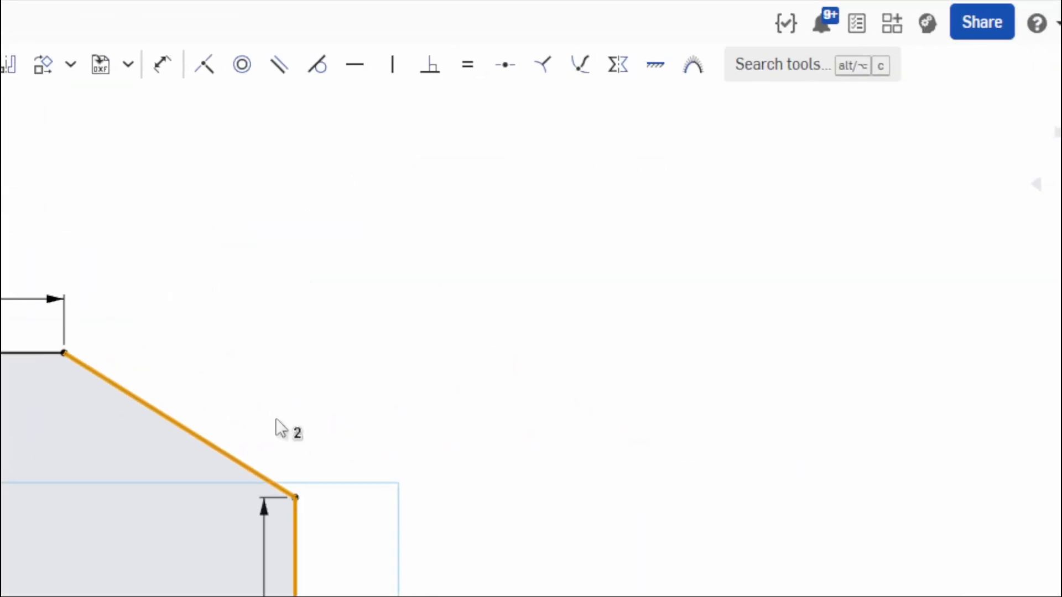
Step: Add a reference dimension for the acute angle between the sloped edge and the upward extension of the vertical edge
scroll(221, 502, down, 2)
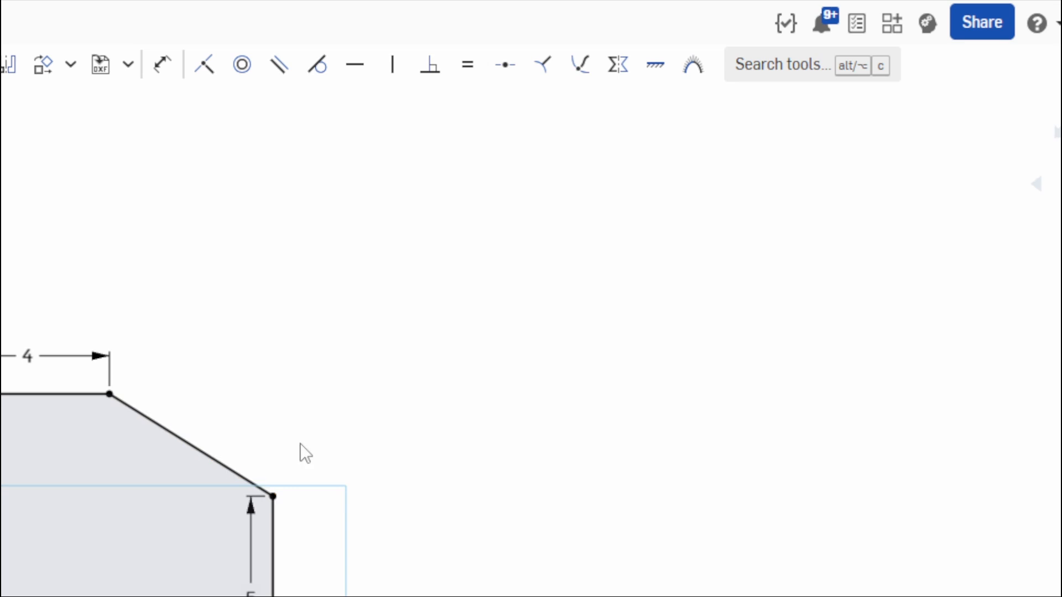
key(d)
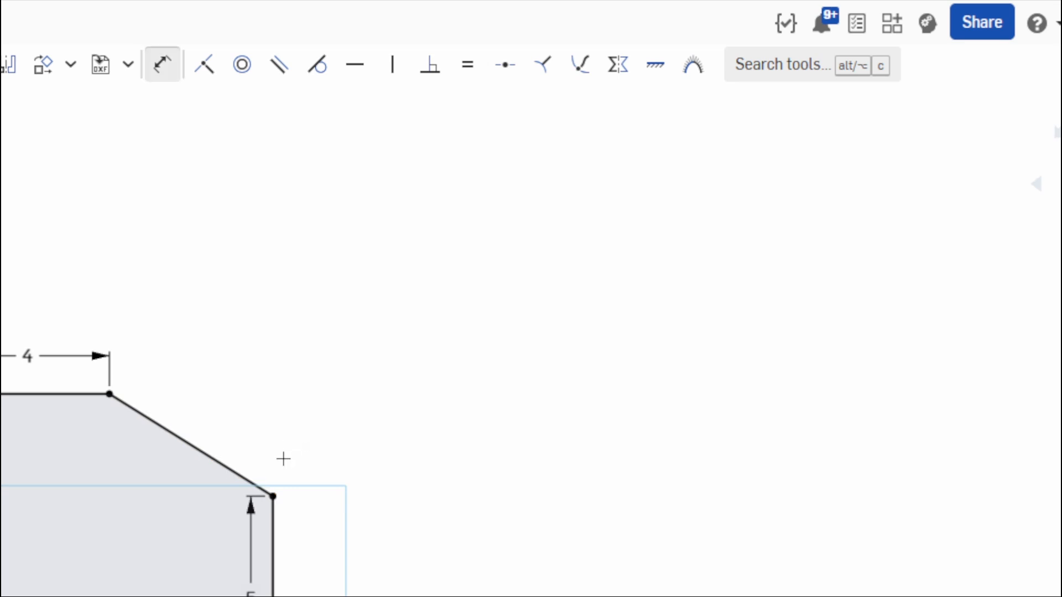
click(246, 482)
click(273, 522)
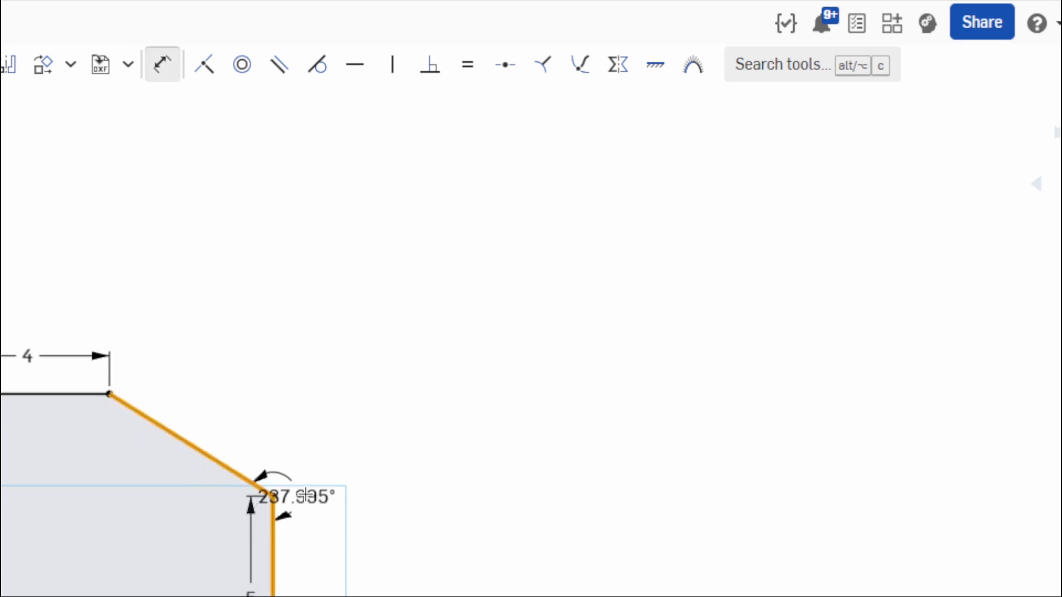
mouse_move(363, 467)
middle_down()
mouse_move(450, 400)
mouse_move(509, 324)
middle_up()
scroll(485, 322, up, 3)
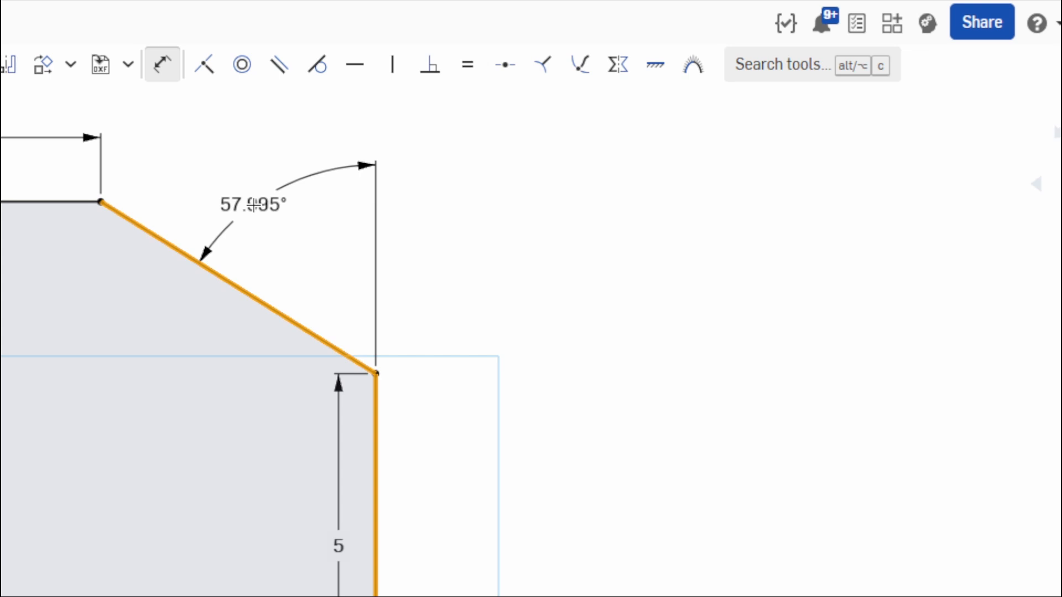
click(254, 205)
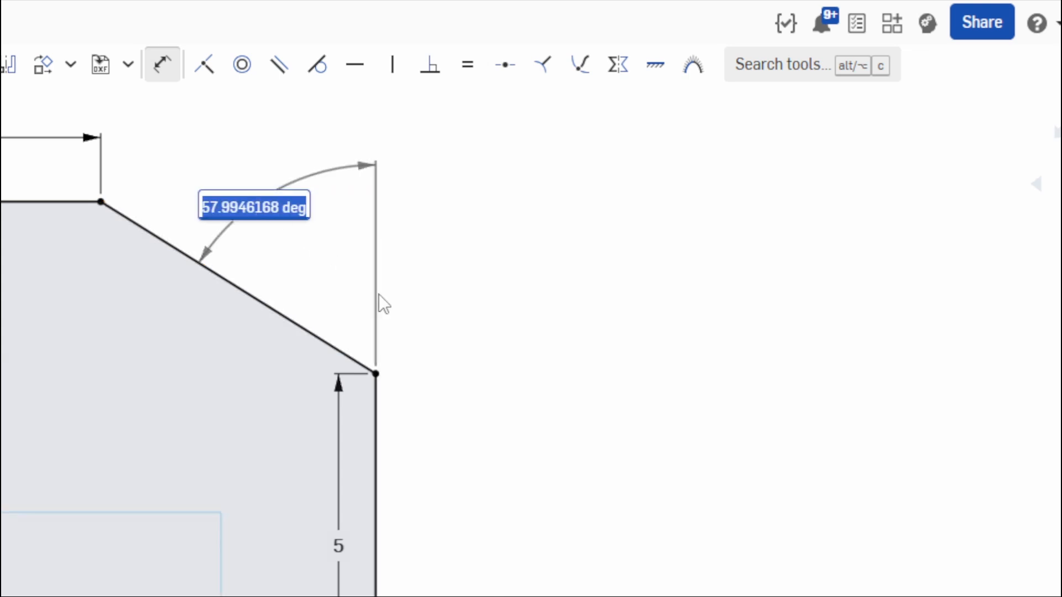
key(Return)
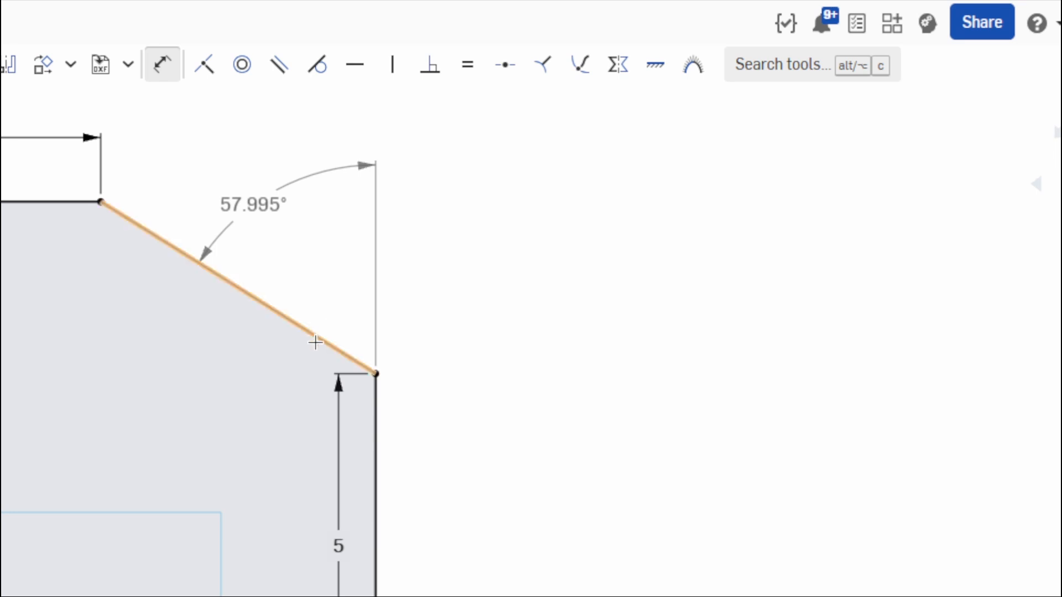
click(318, 340)
click(386, 407)
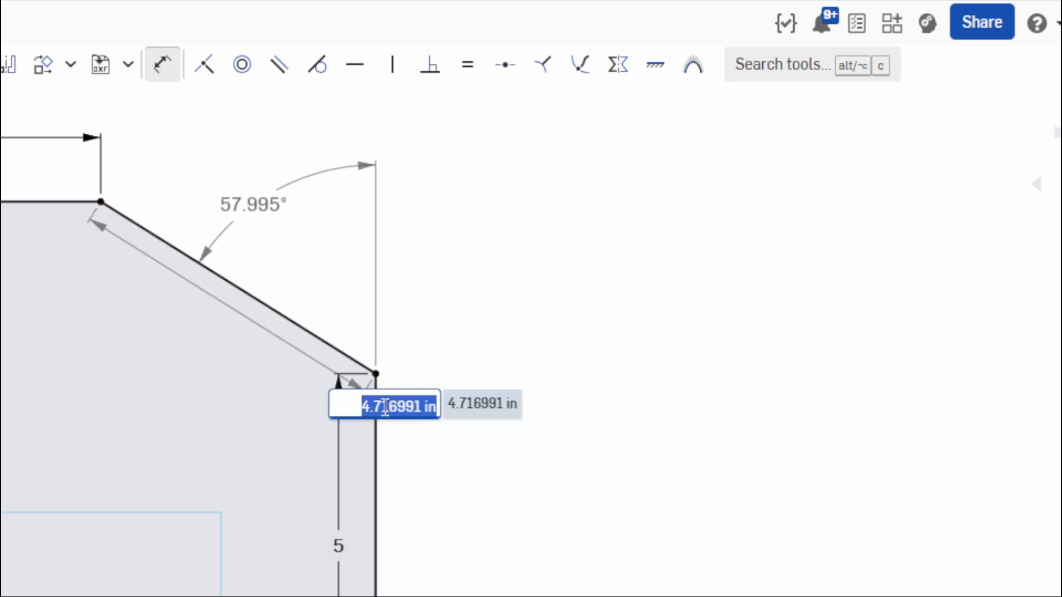
key(Return)
key(ctrl+z)
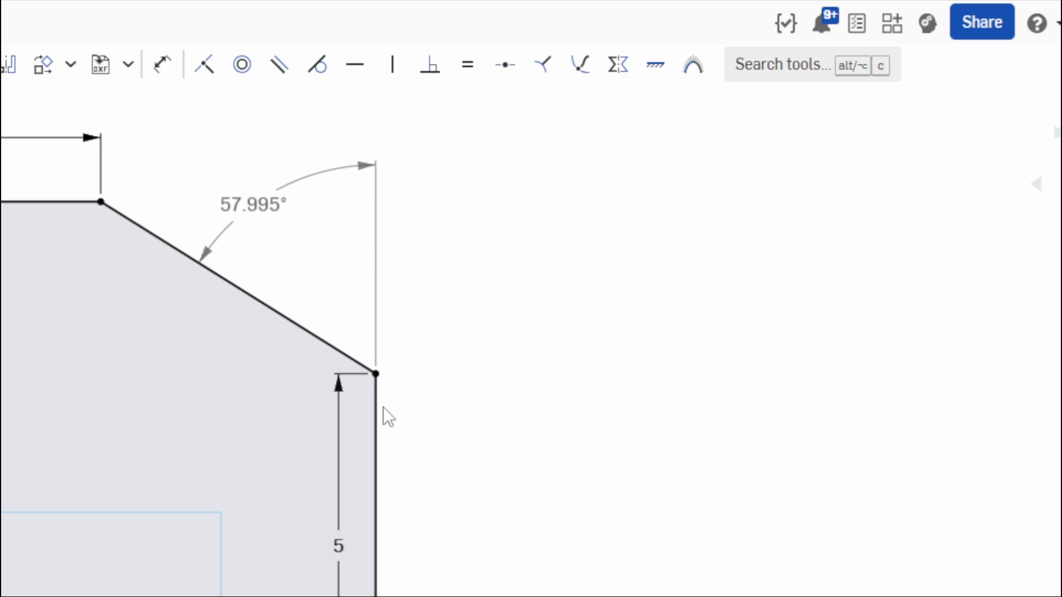
Step: Add reference dimensions for the interior obtuse angle and the exterior reflex angle between the sloped and vertical edges
key(d)
click(377, 401)
click(340, 352)
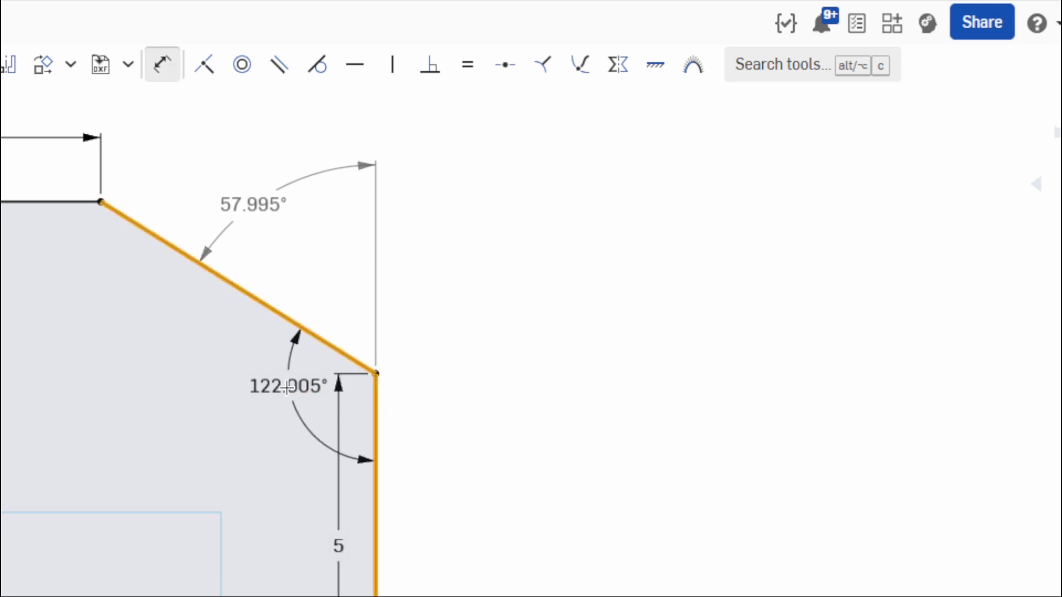
click(186, 414)
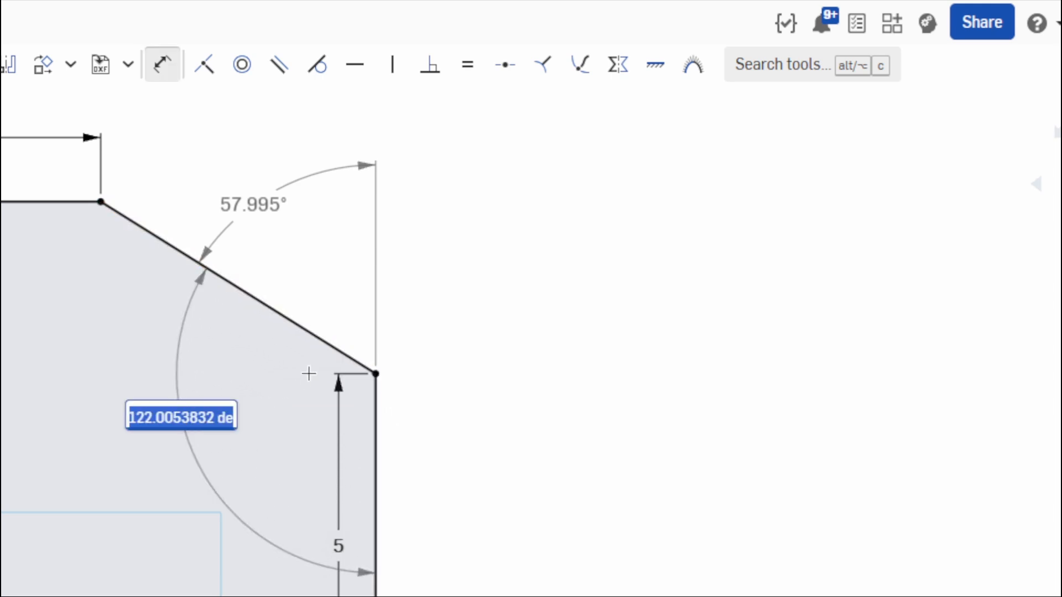
click(332, 348)
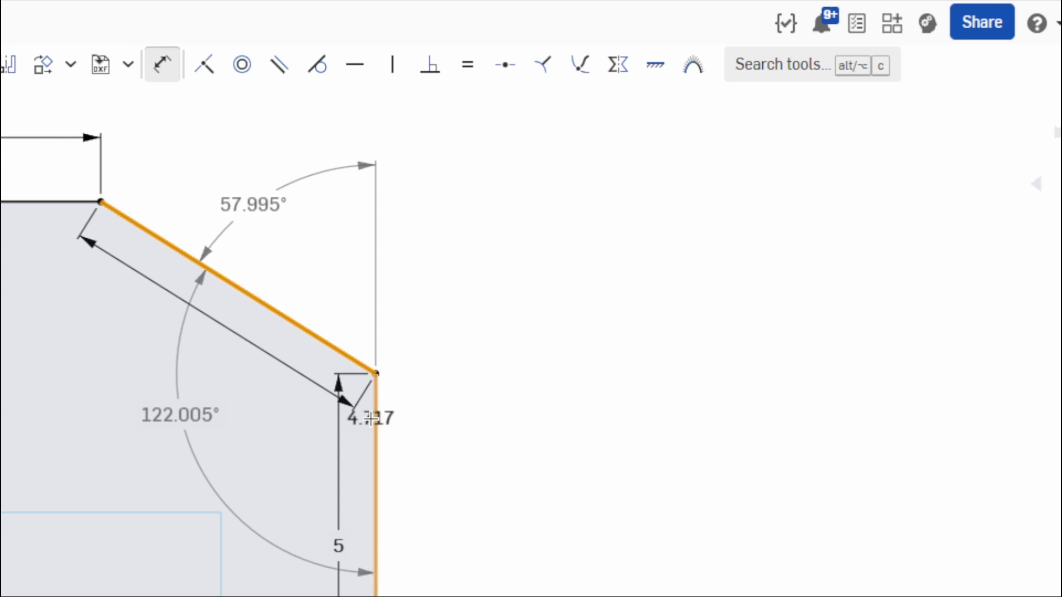
click(376, 404)
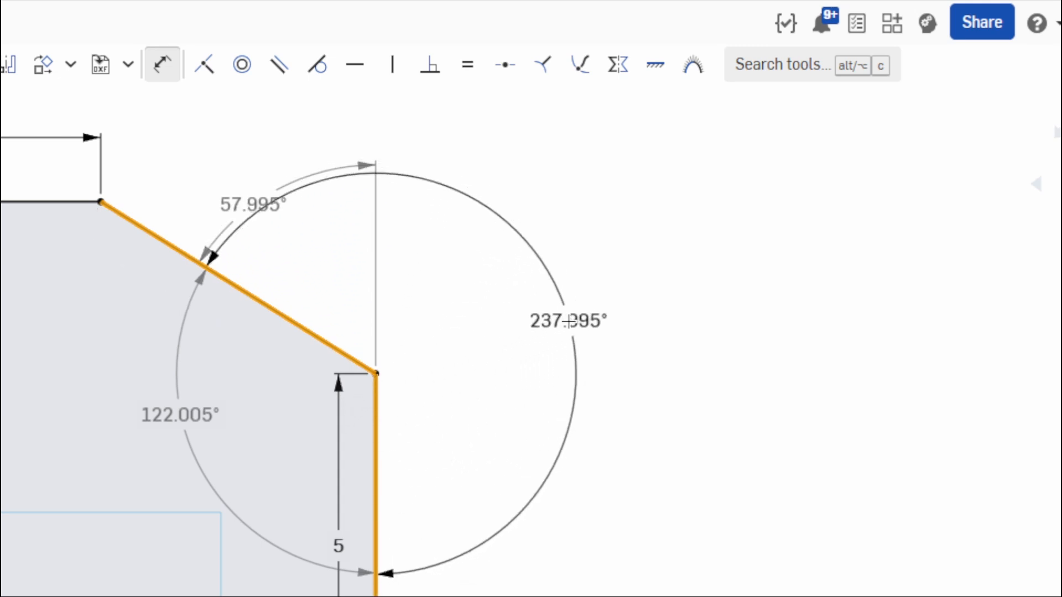
click(610, 299)
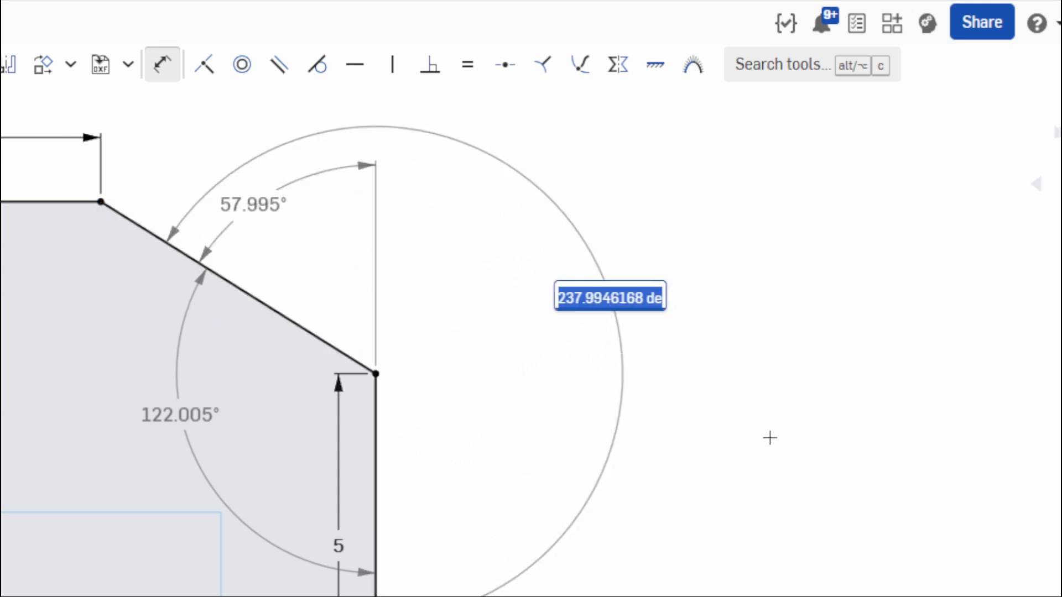
key(Return)
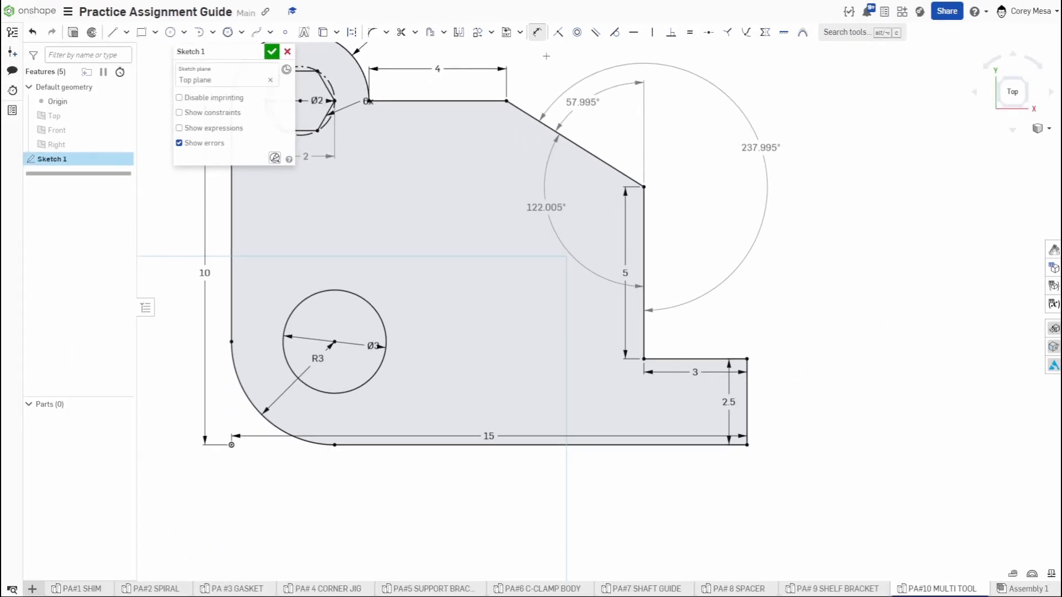
Step: Leave dimensioning and select the main profile region without its cutouts to read its area
key(Escape)
key(f)
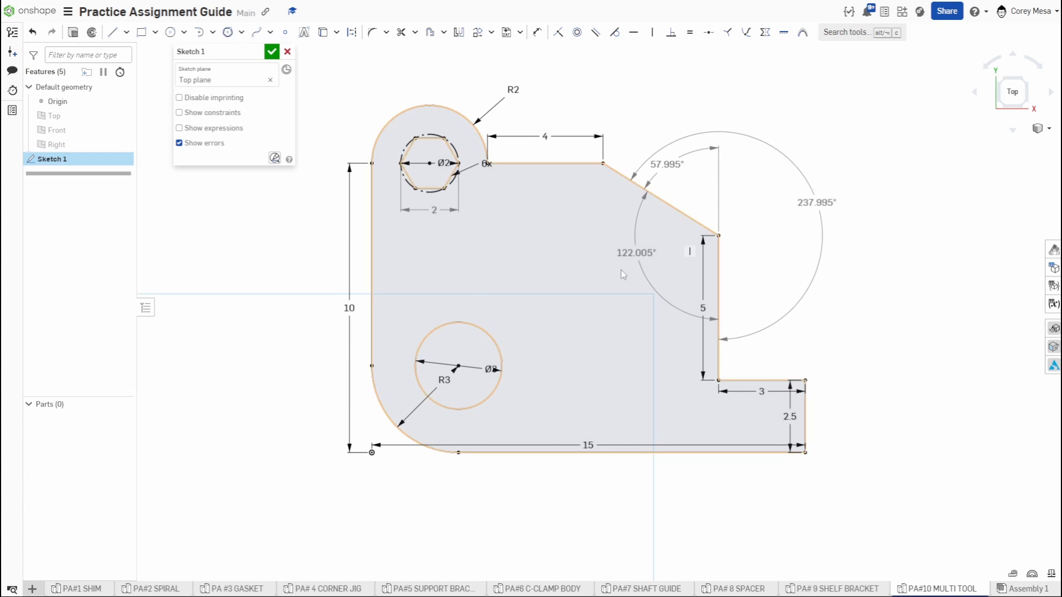
click(623, 274)
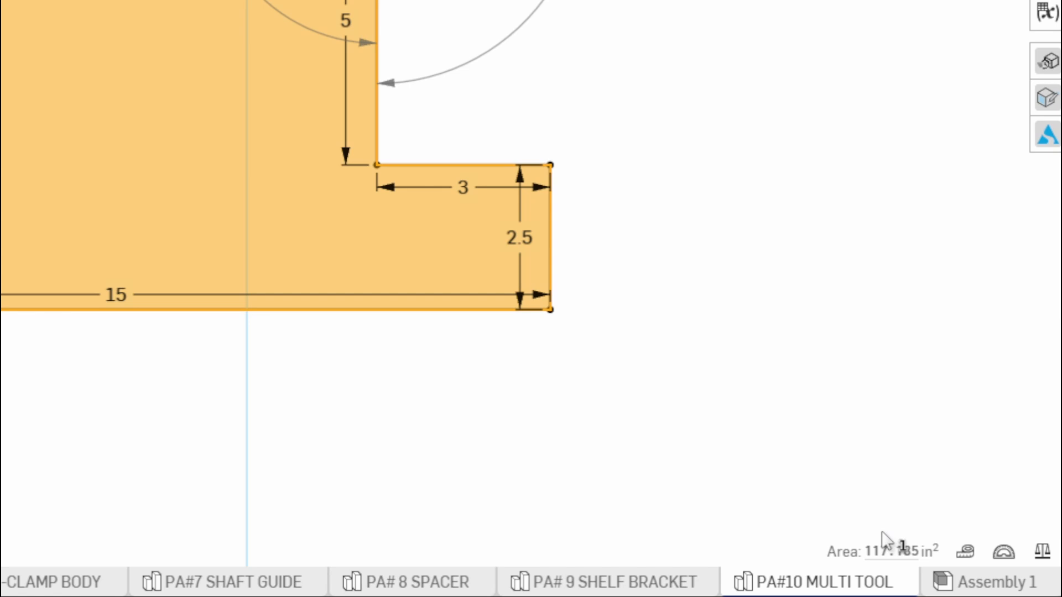
mouse_move(957, 570)
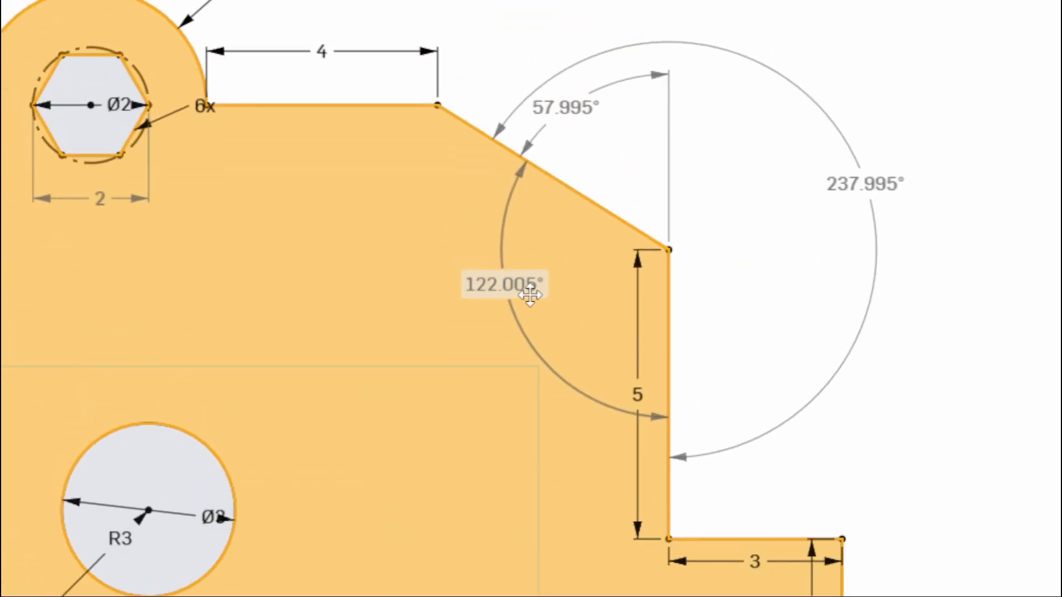
Step: Clear the region selection, then select and delete all existing sketch geometry and dimensions
scroll(530, 296, down, 2)
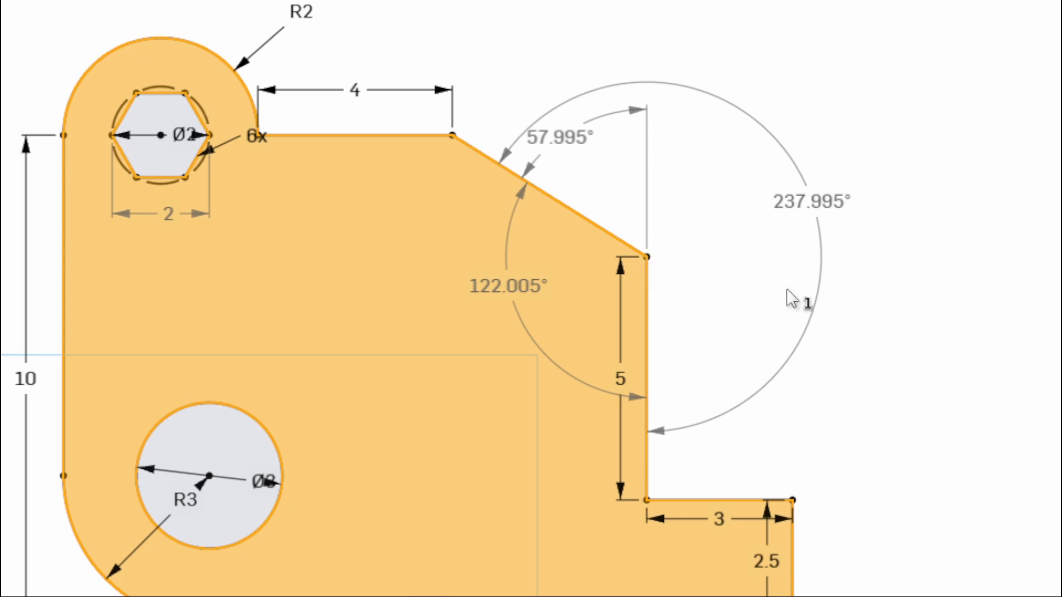
click(952, 334)
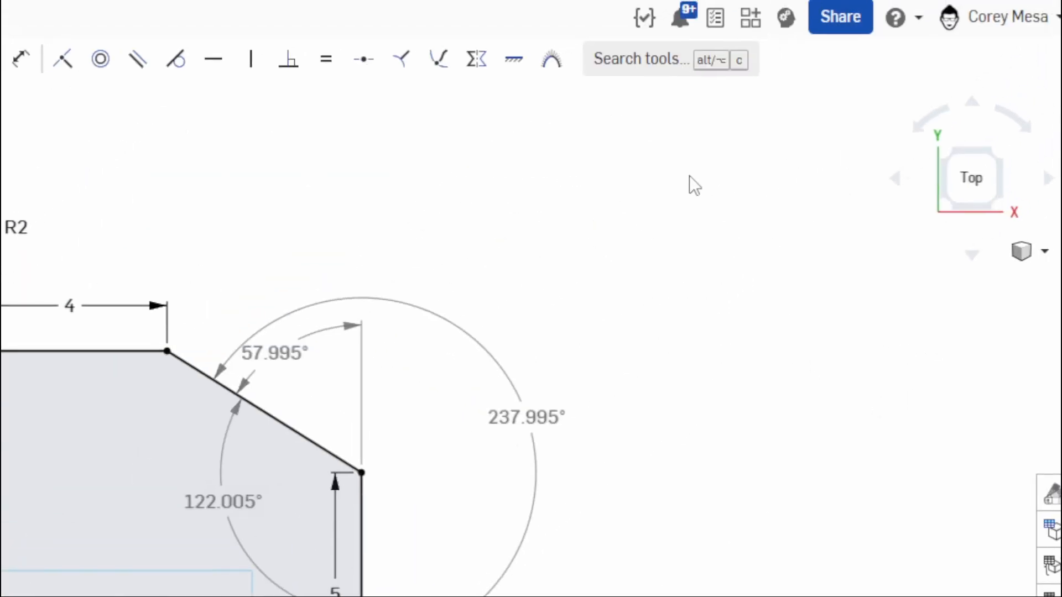
drag(689, 174, 529, 387)
key(Delete)
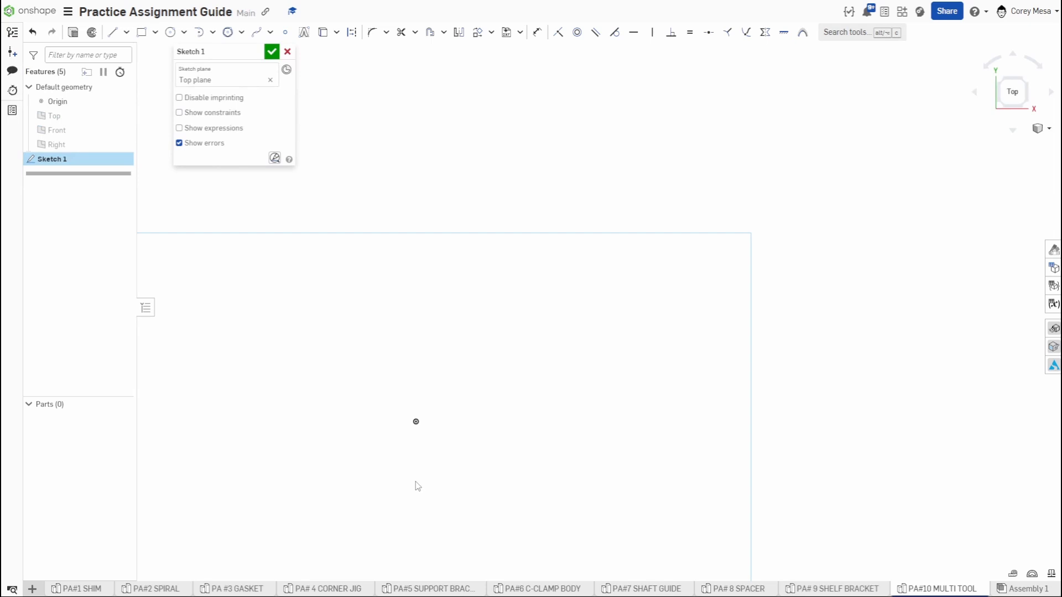
Step: Sketch a corner rectangle from the origin, 10 in wide and 10 in high
key(g)
click(415, 421)
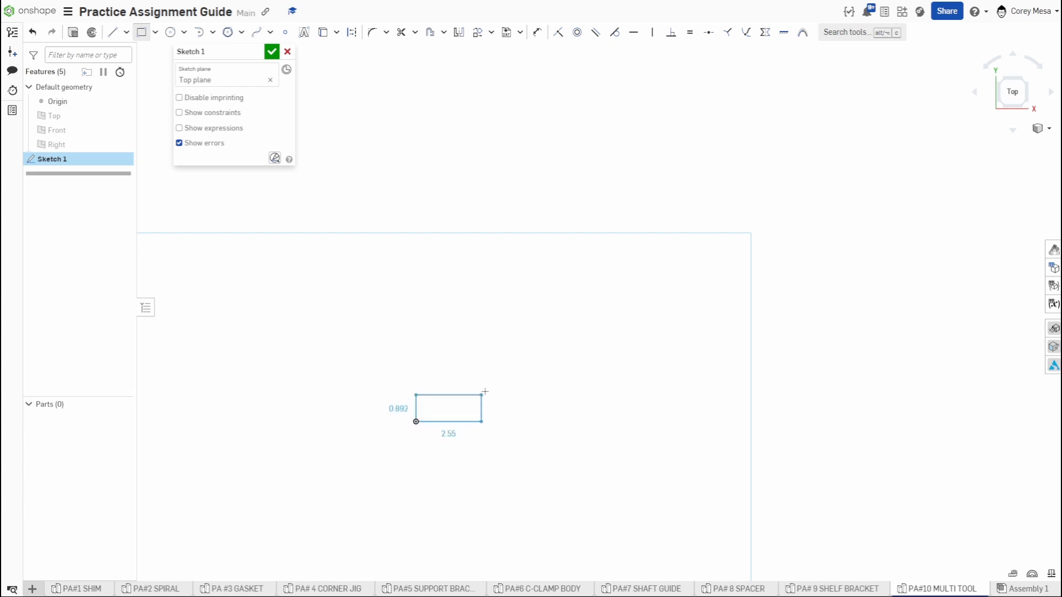
click(569, 309)
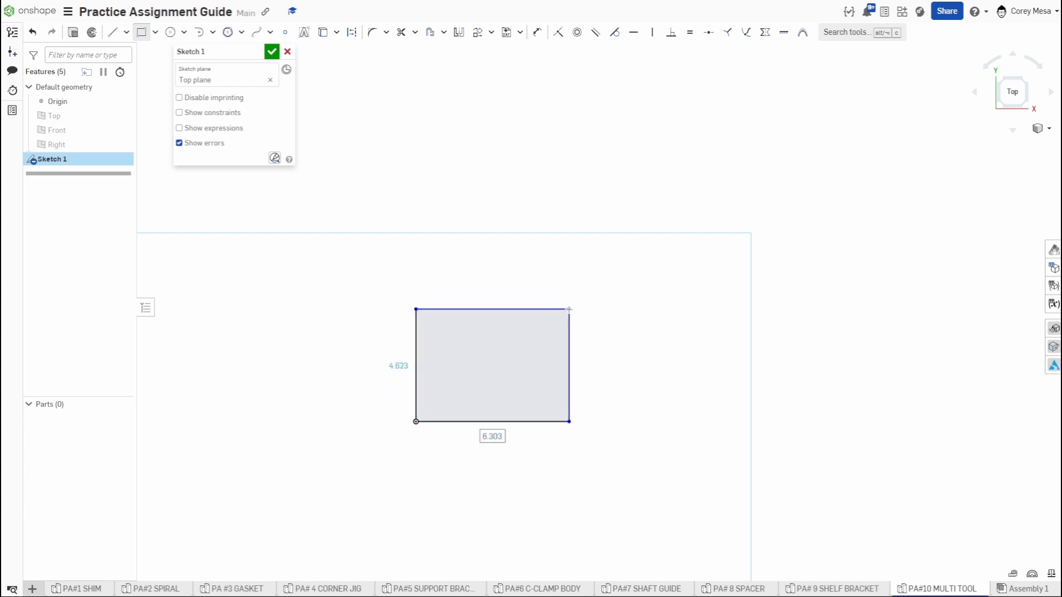
text(10)
key(Tab)
text(1)
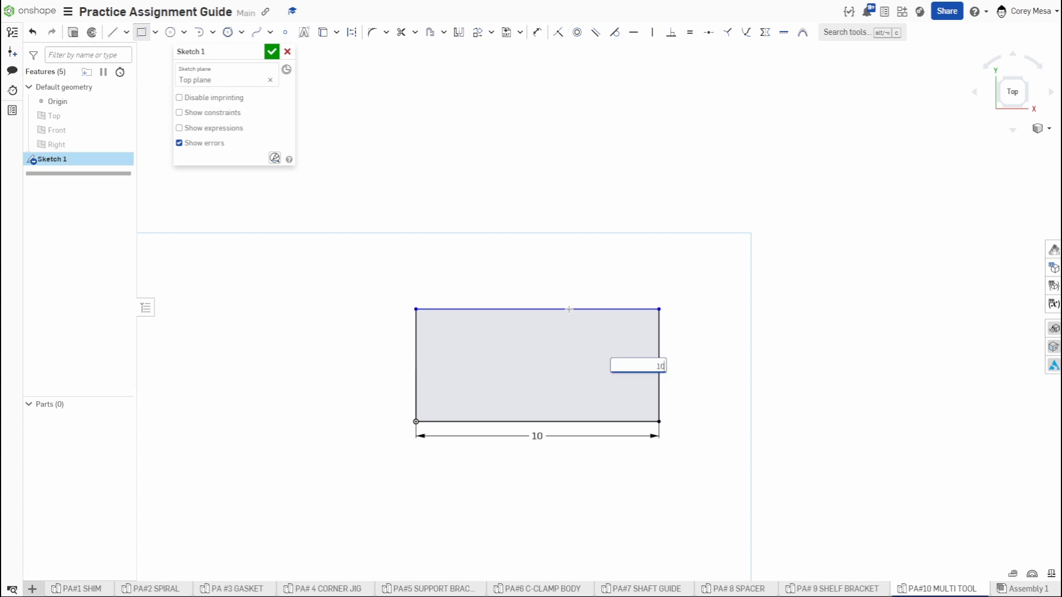
key(Return)
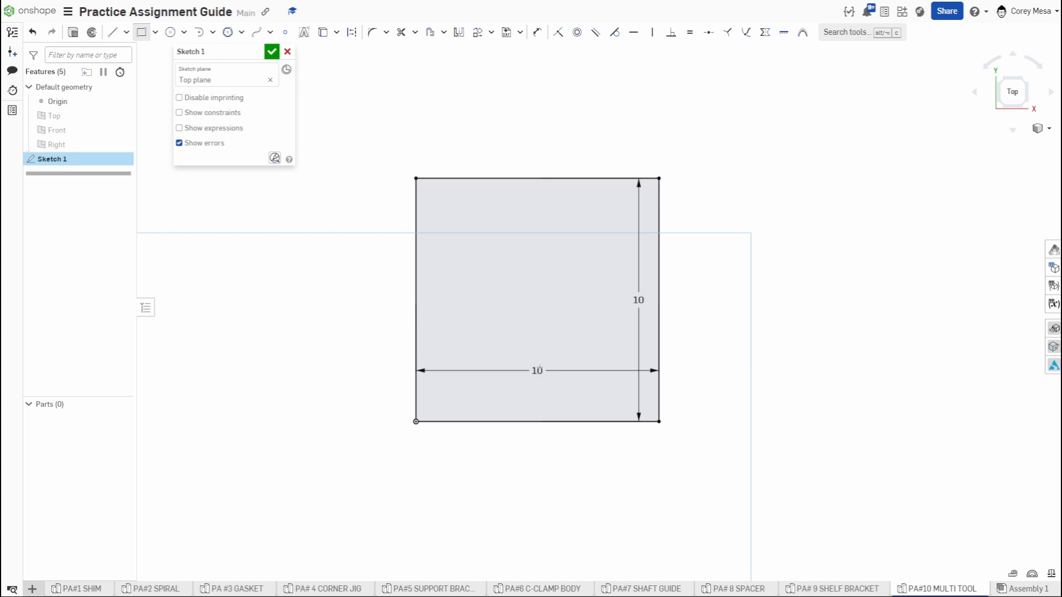
Step: Set the rectangle's horizontal dimension to 14 in
double_click(538, 370)
text(1)
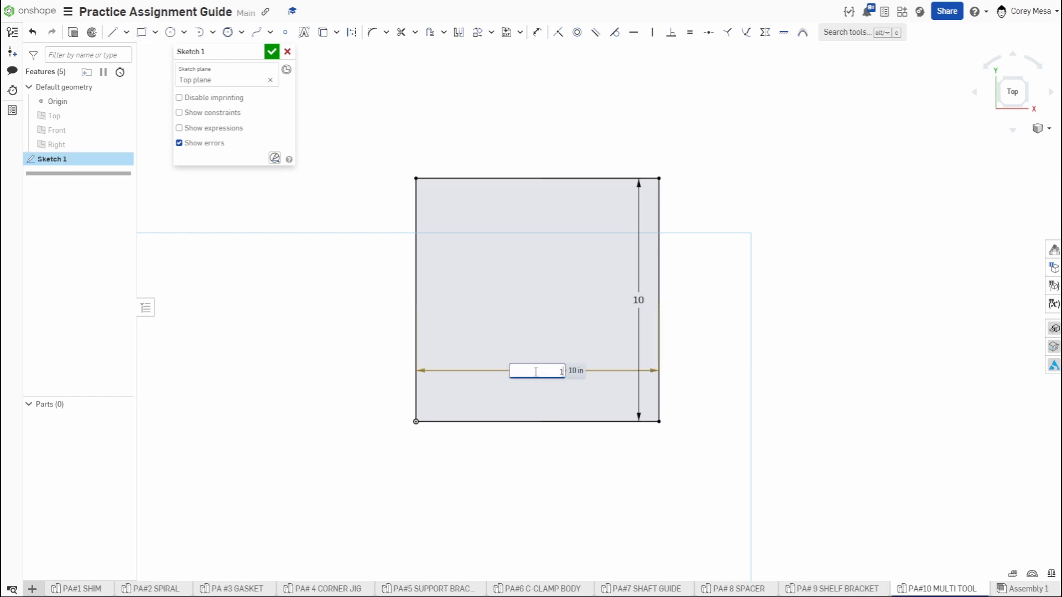
text(4)
key(Return)
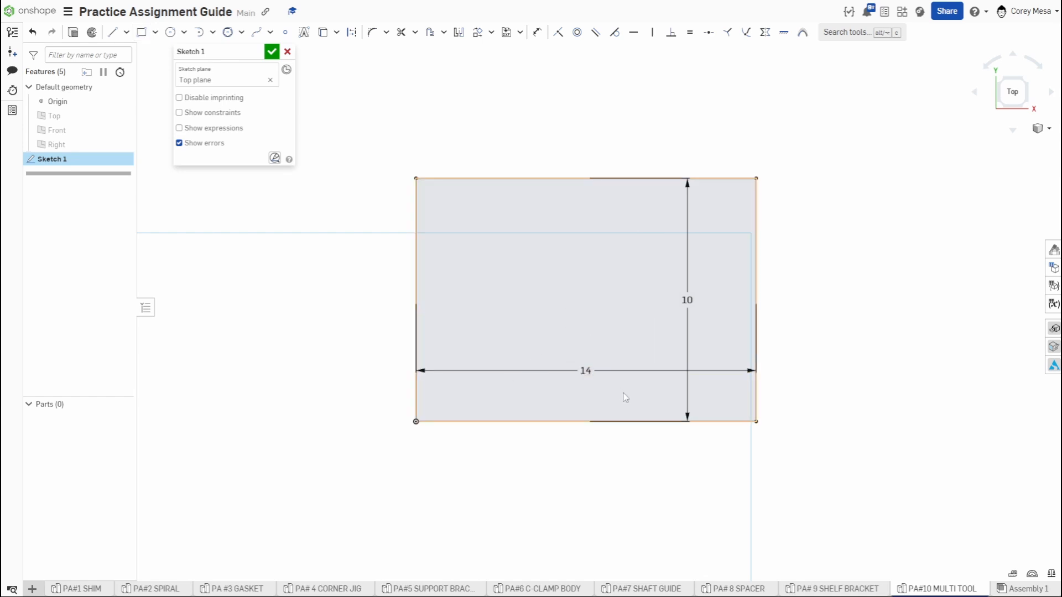
Step: Sketch a line chain from the rectangle's right edge: horizontal inward, vertical up about 3.03 in, and sloped to the top edge
key(l)
click(756, 359)
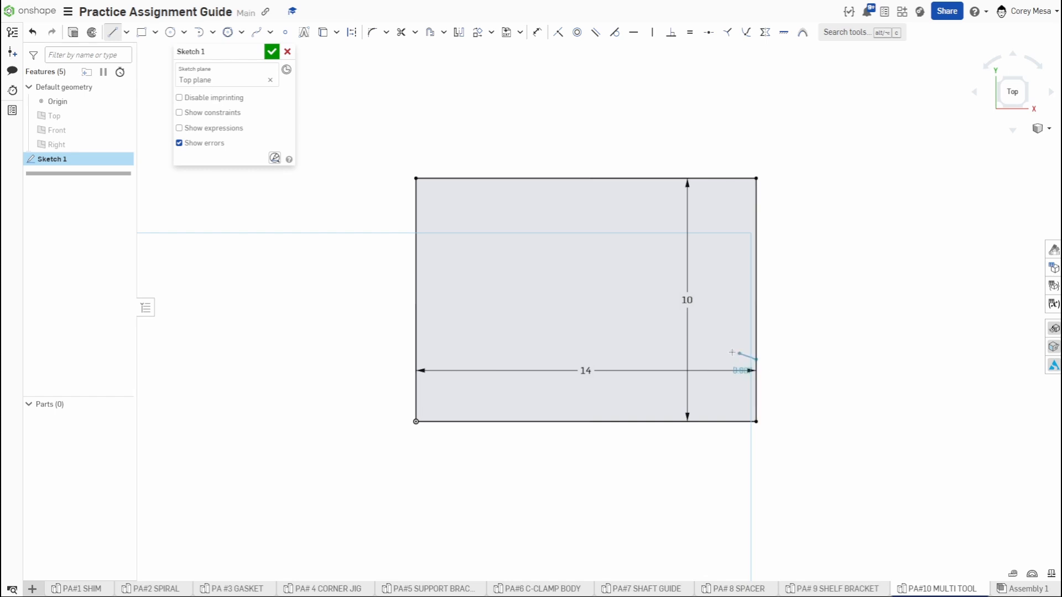
click(697, 359)
click(696, 286)
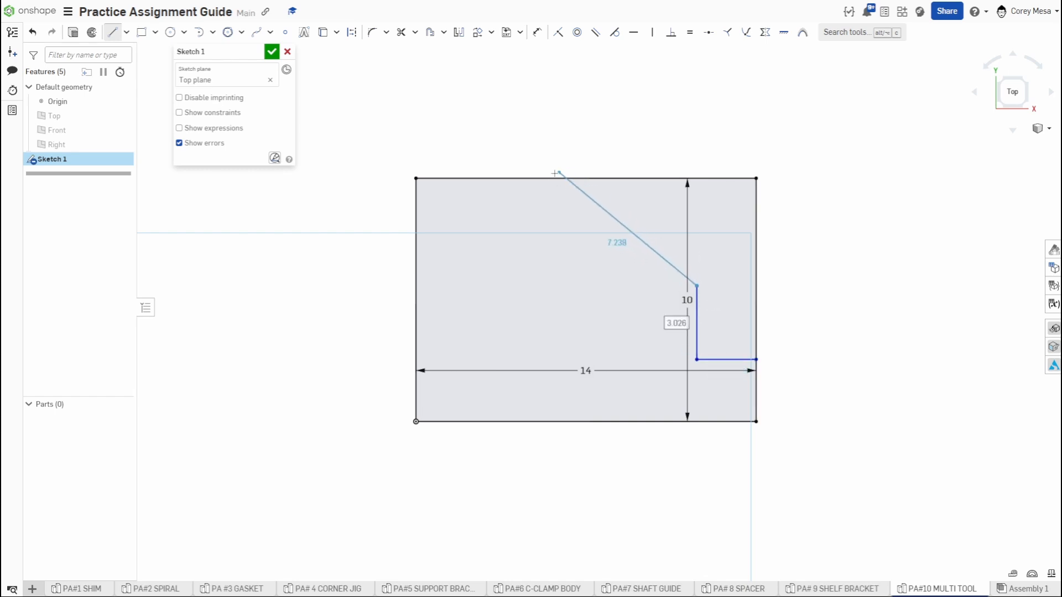
click(524, 178)
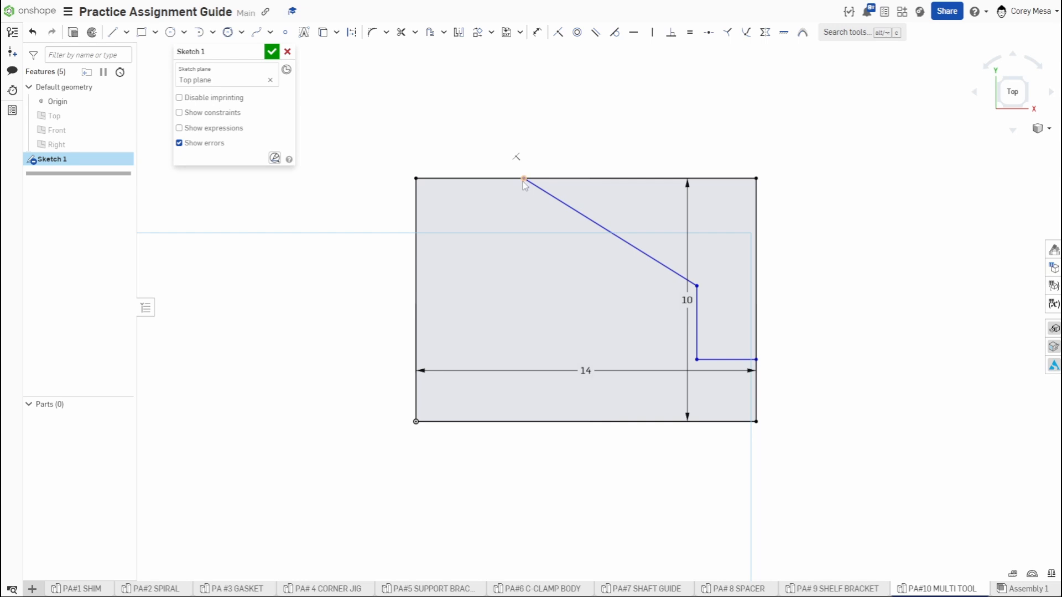
Step: Dimension the sloped line's upper endpoint 4 in from the rectangle's upper-left corner
key(d)
click(524, 179)
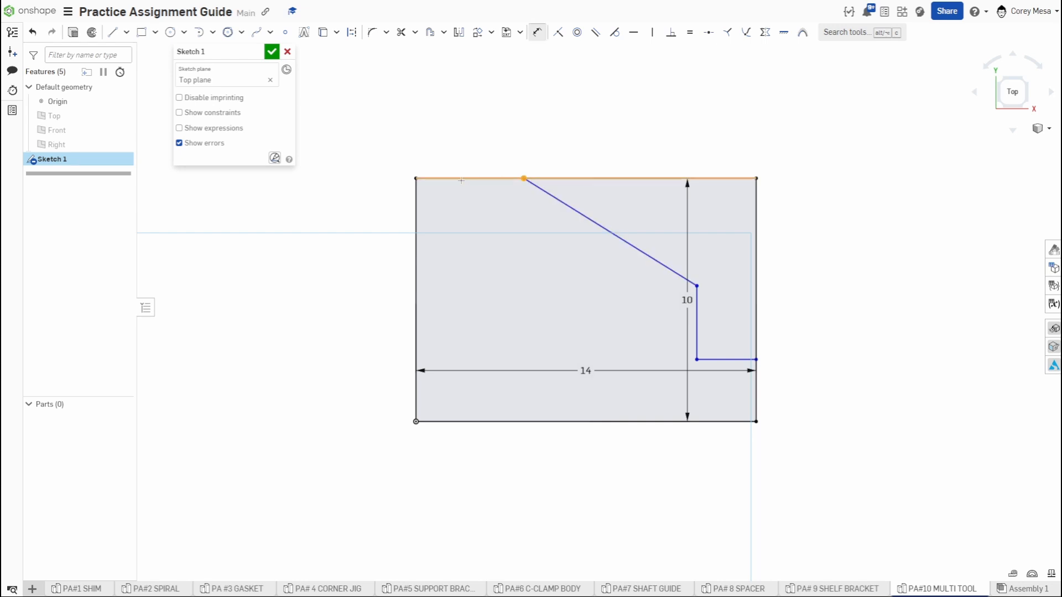
click(414, 178)
click(453, 145)
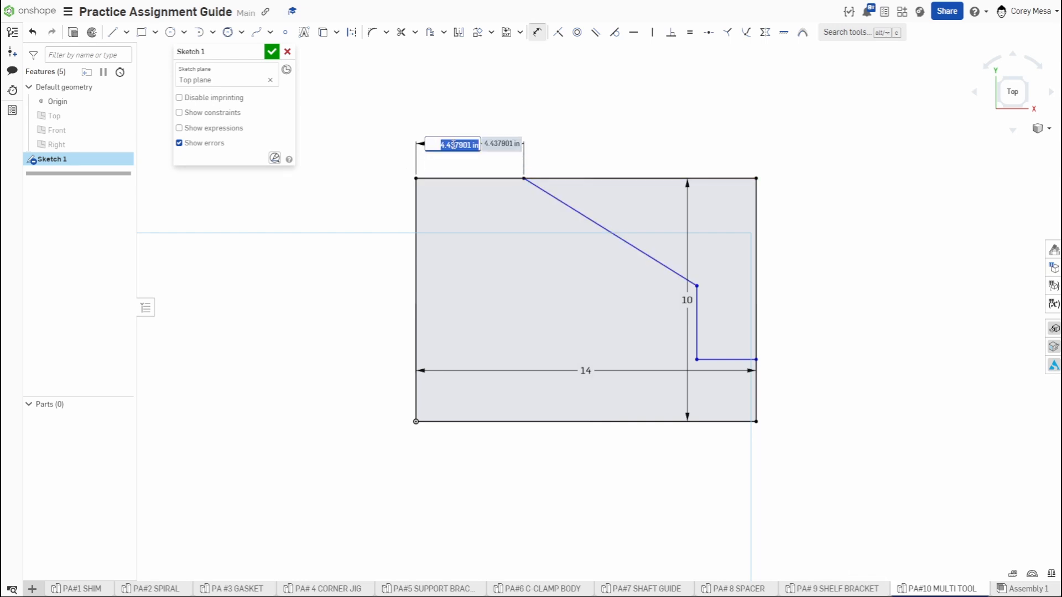
text(4)
key(Return)
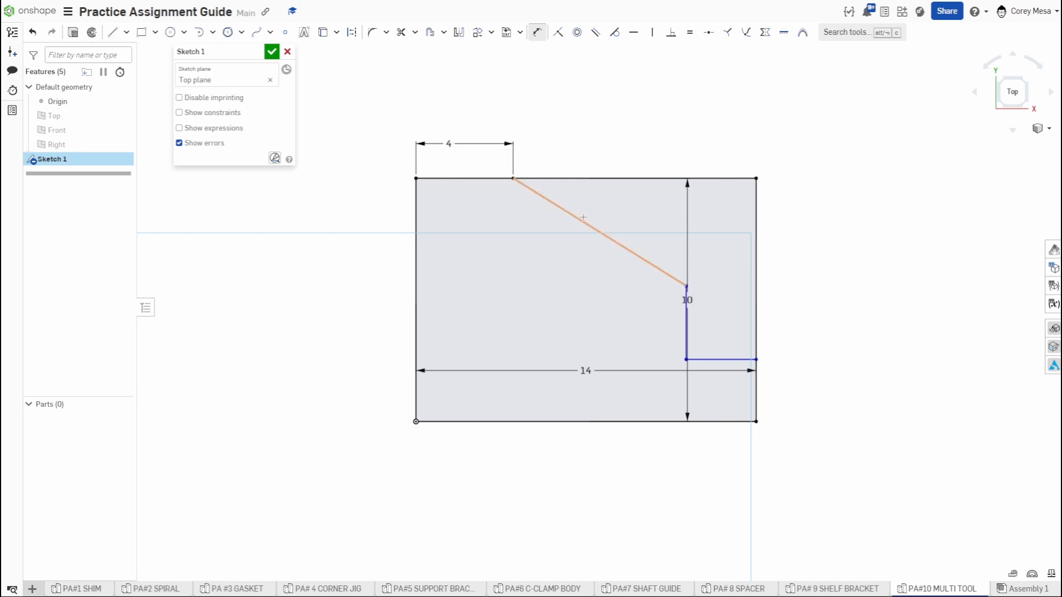
Step: Replace the sloped line with one about 4.3 in long from the vertical line's top, followed by a horizontal segment inside the rectangle
key(Escape)
click(565, 211)
key(Delete)
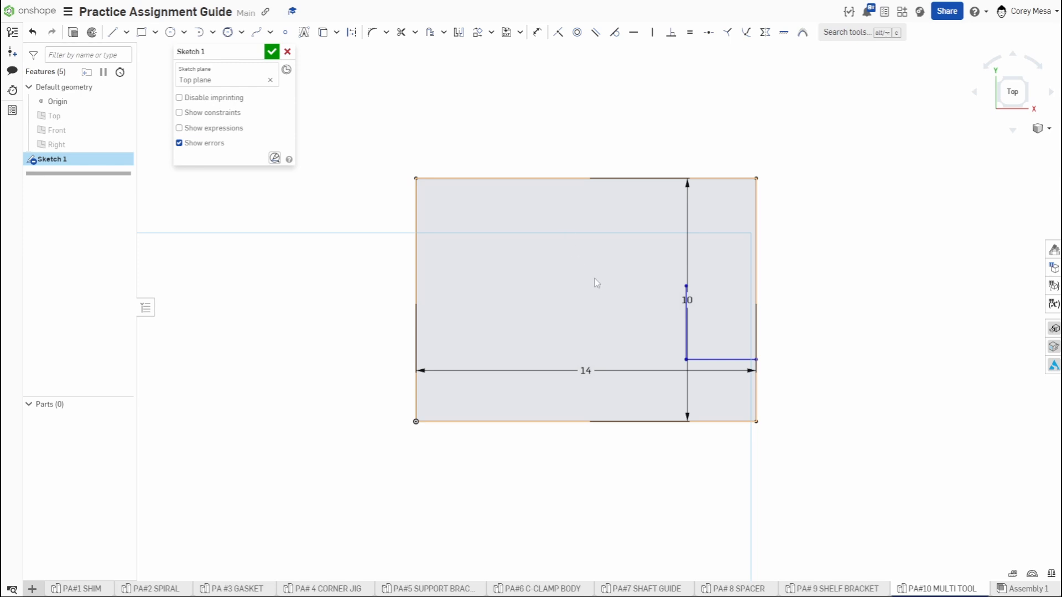
key(l)
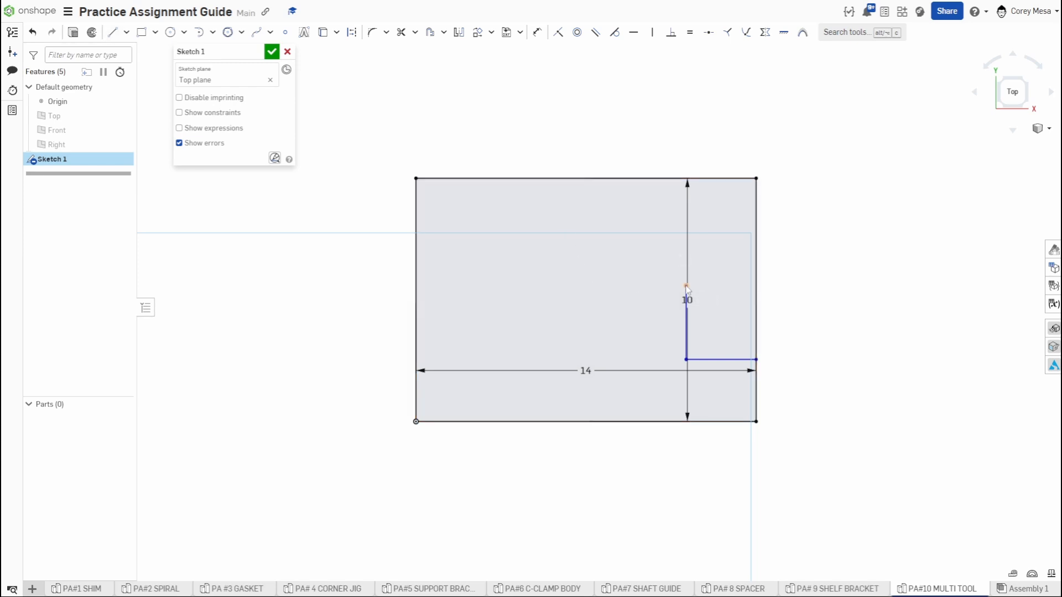
click(686, 286)
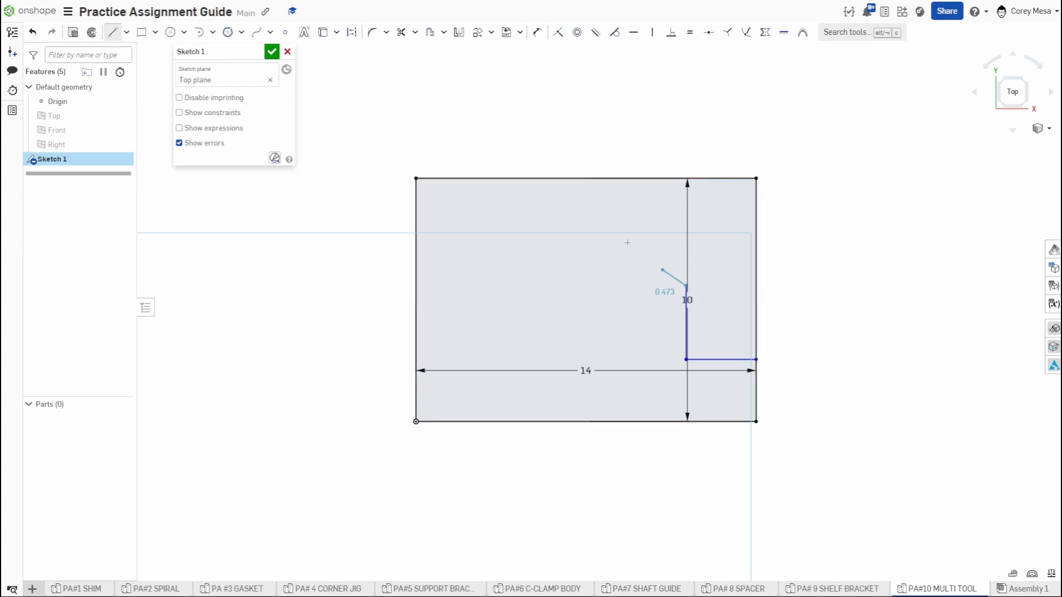
click(608, 216)
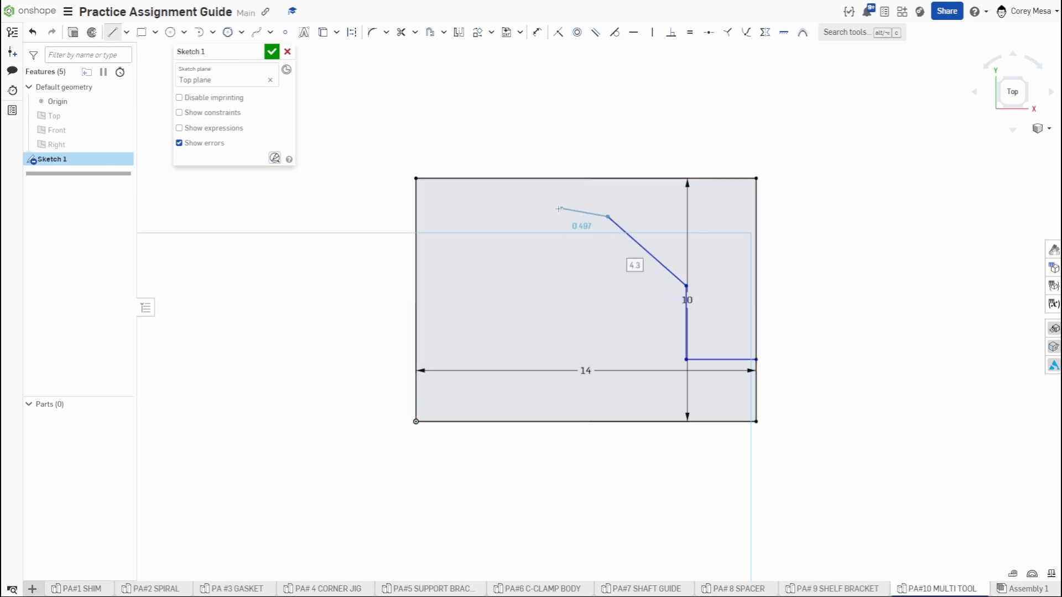
double_click(517, 216)
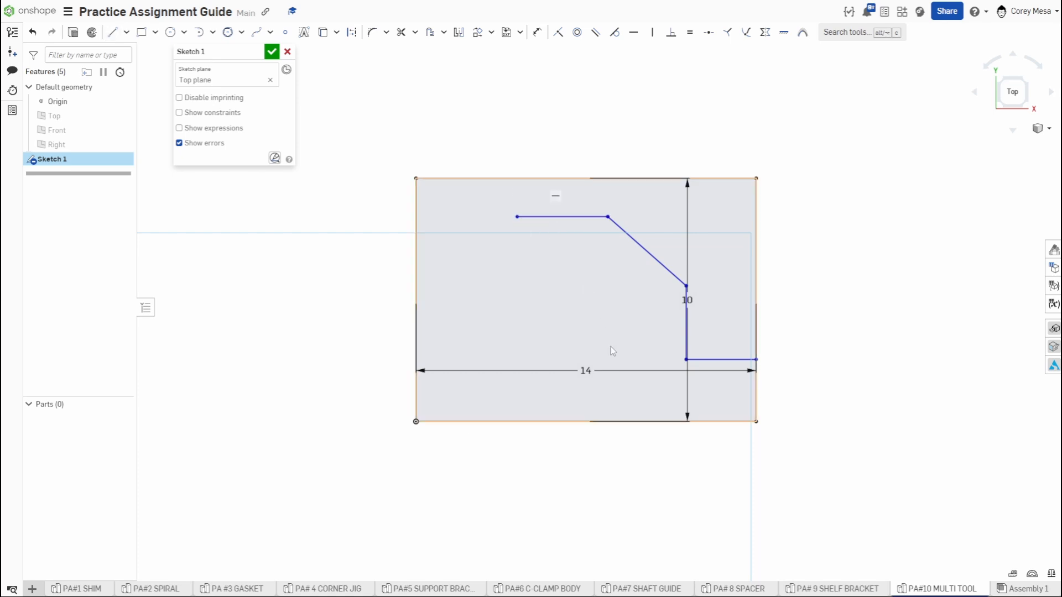
Step: Dimension the upper horizontal segment's free endpoint 4 in horizontally from the rectangle's upper-left corner
key(d)
click(517, 217)
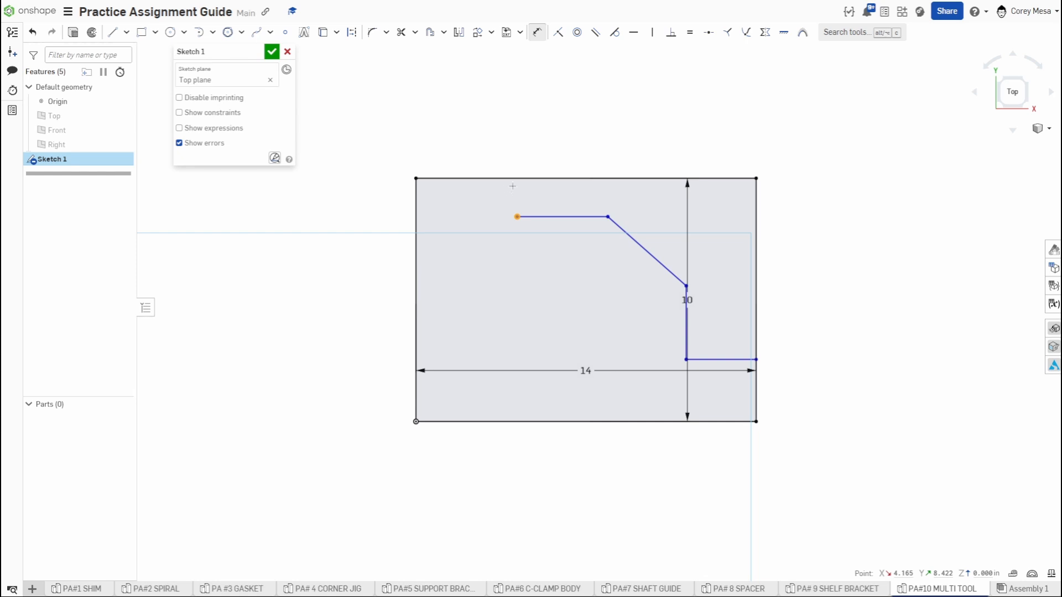
click(416, 179)
click(476, 142)
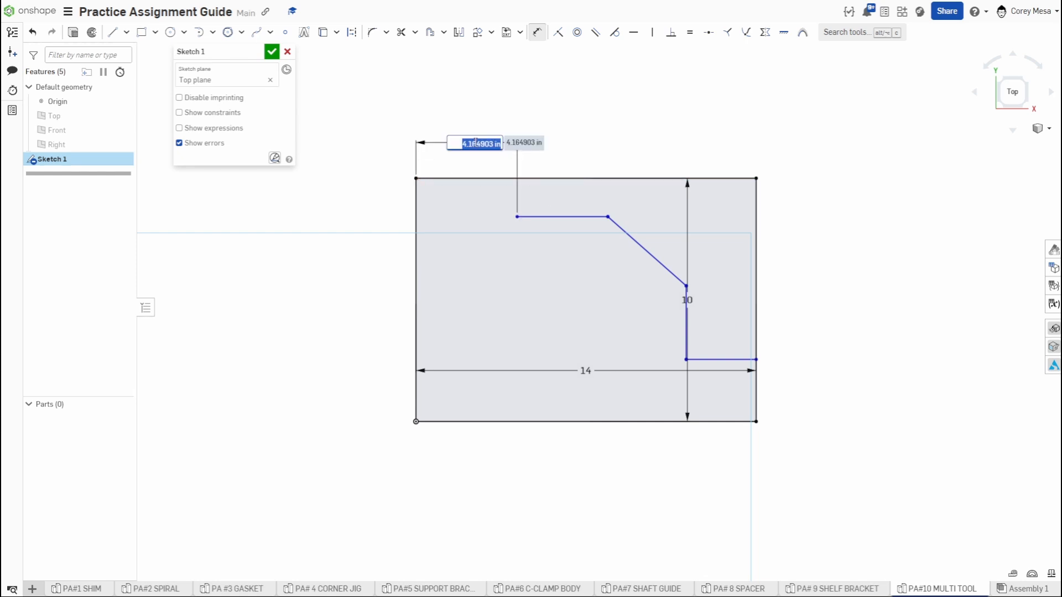
text(4)
key(Return)
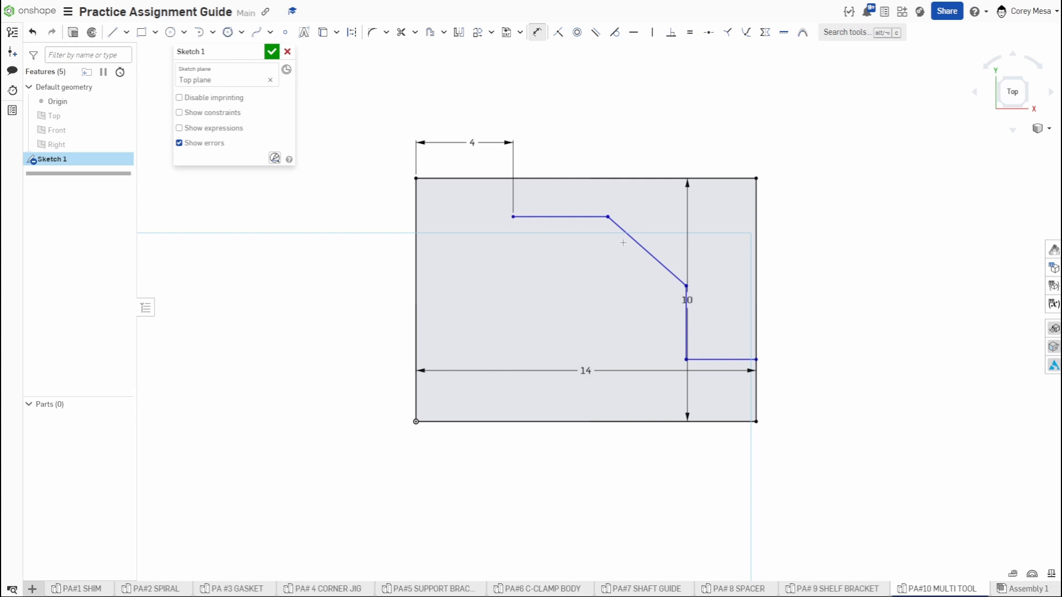
Step: Dimension the upper horizontal segment to 2.4 in and the vertical segment to 4 in
click(553, 216)
click(584, 198)
text(2.4)
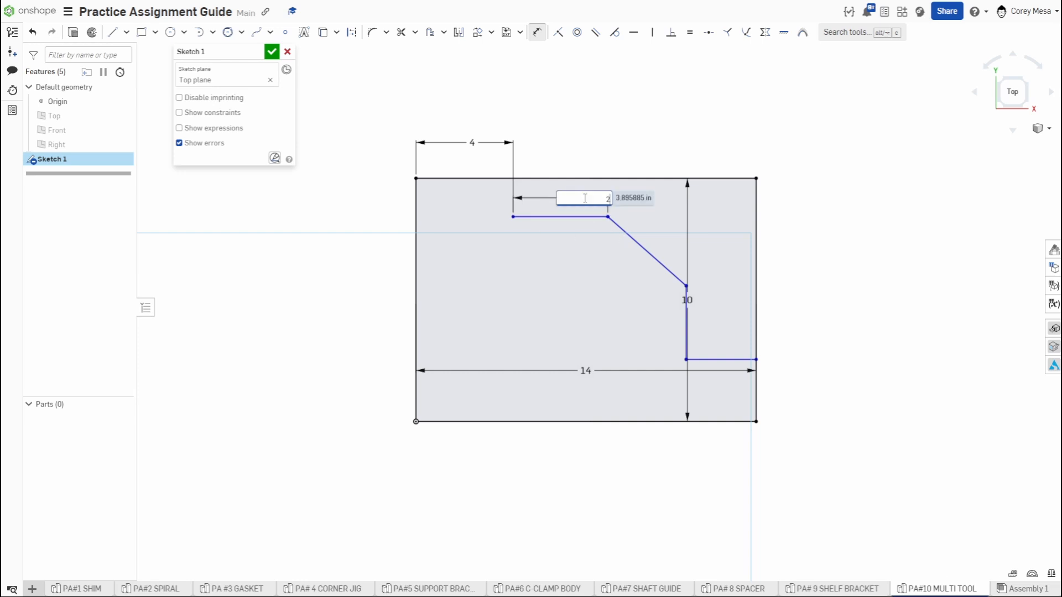
key(Return)
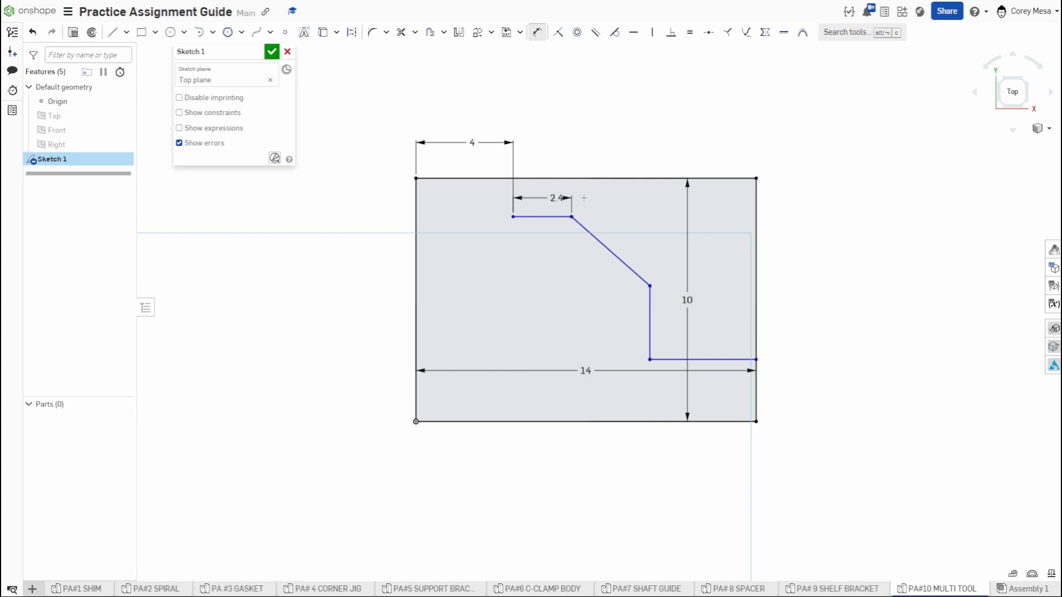
click(648, 310)
click(625, 313)
text(4)
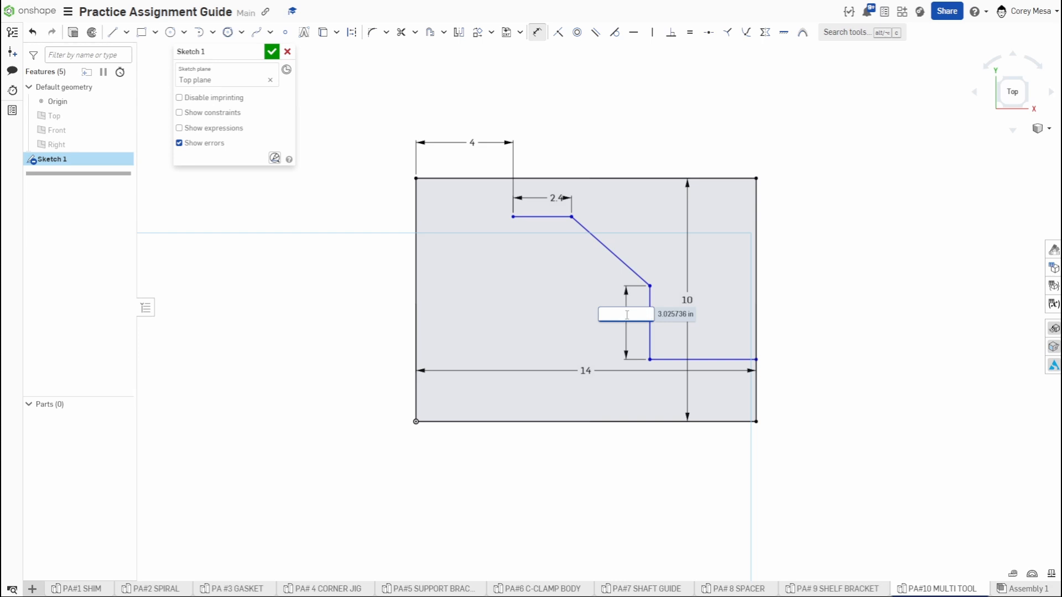
key(Return)
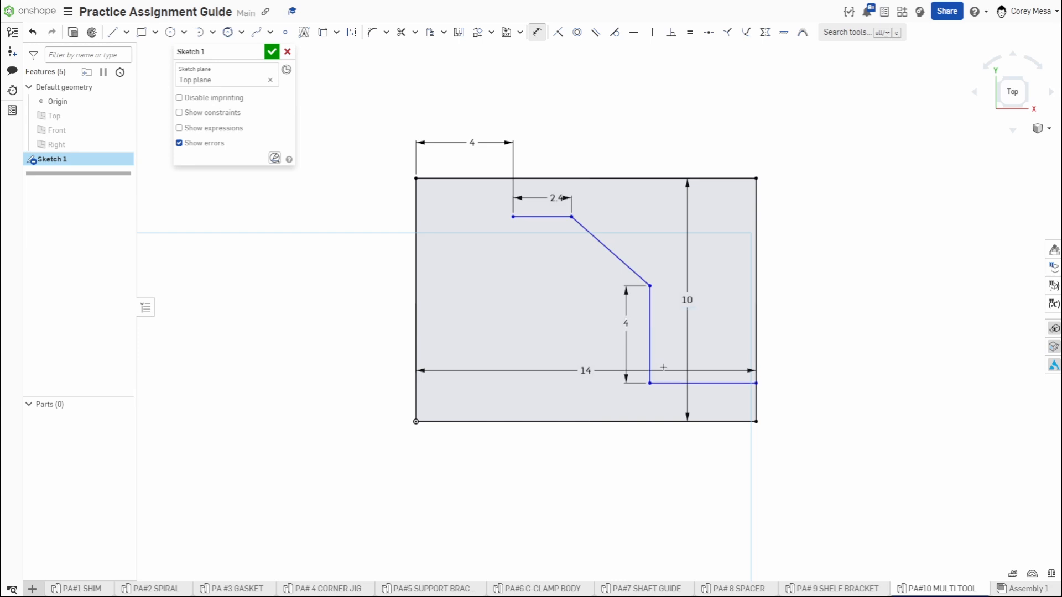
Step: Dimension the lower horizontal segment 3 in above the rectangle's bottom edge and set its length to 3 in
click(674, 383)
click(741, 421)
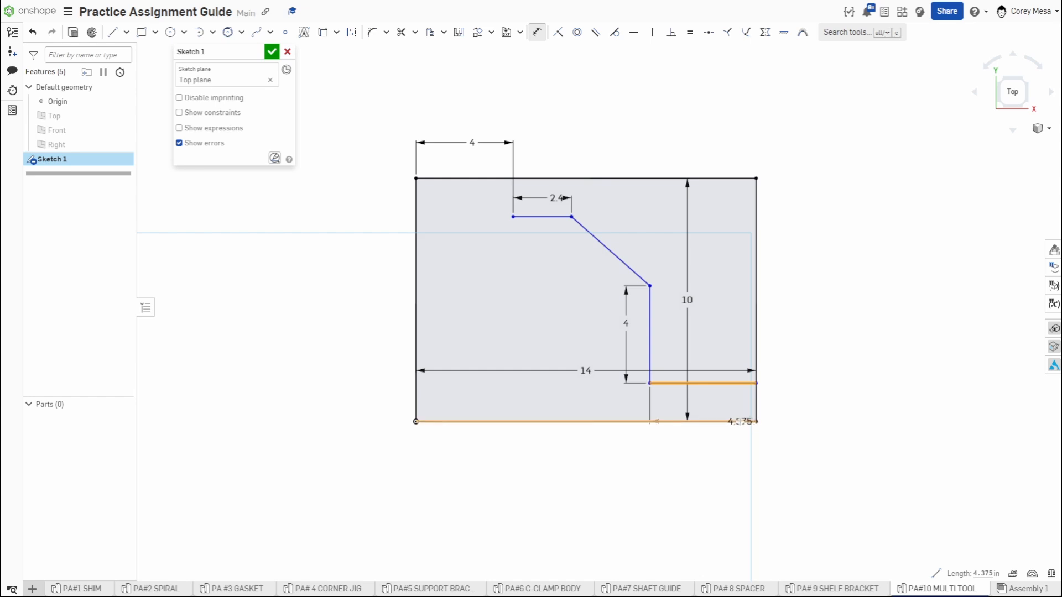
click(827, 416)
text(3)
key(Return)
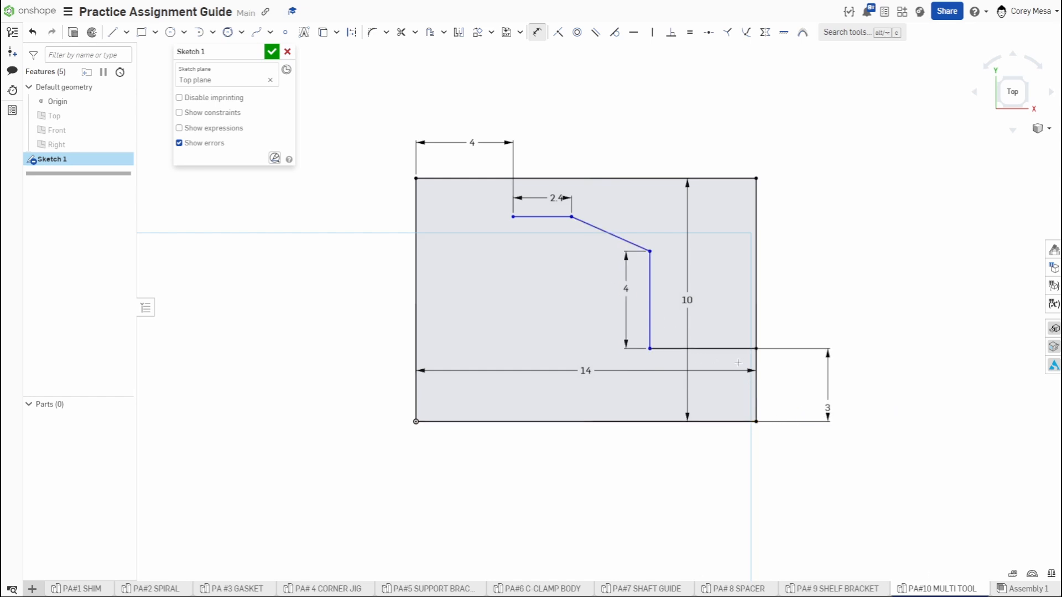
click(725, 349)
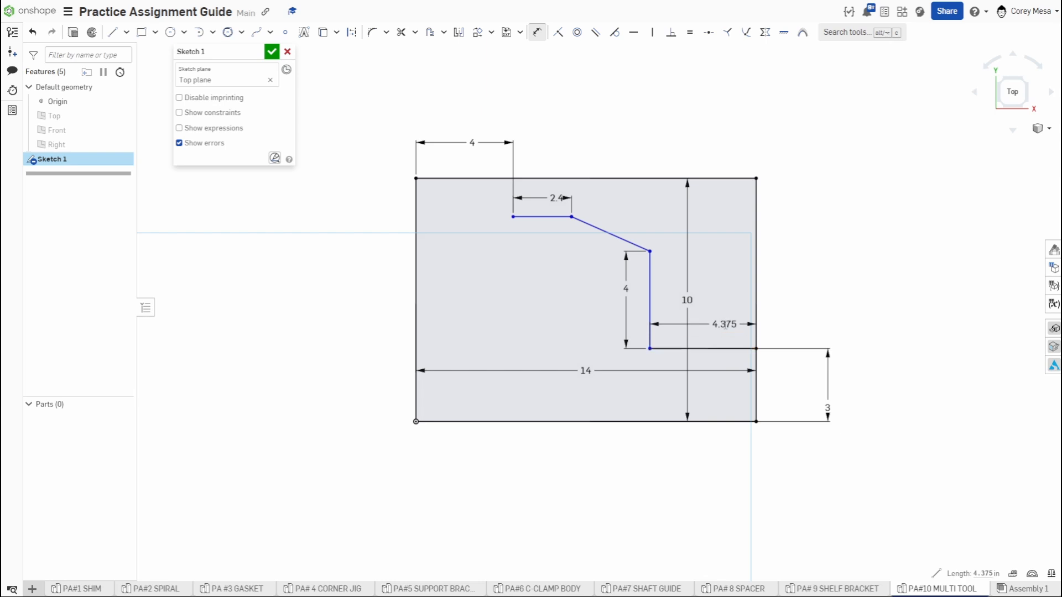
click(725, 325)
text(3)
key(Return)
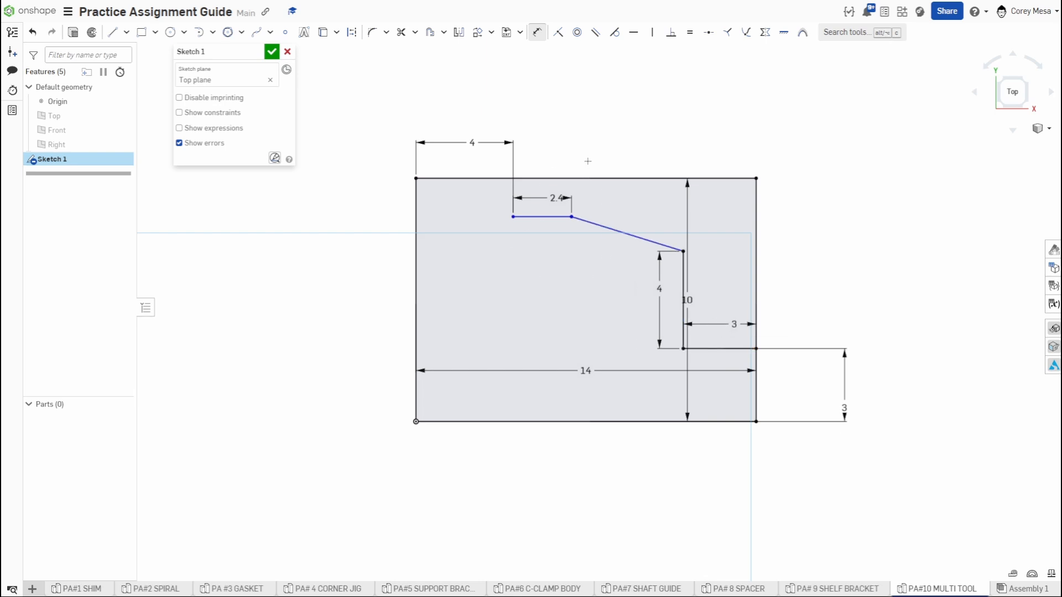
Step: Make the upper horizontal segment's free endpoint coincident with the rectangle's top edge
key(i)
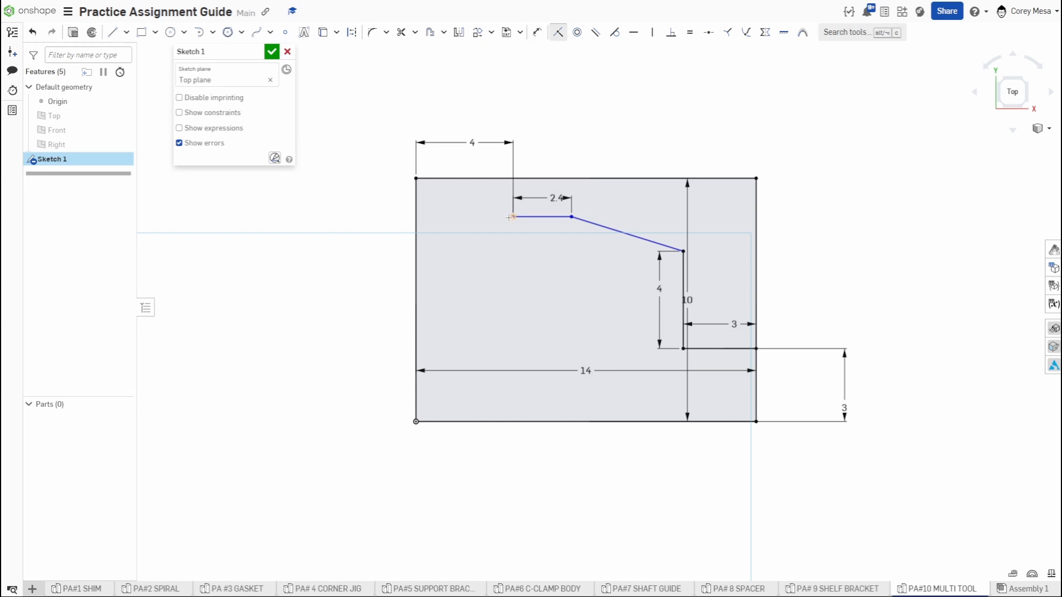
click(513, 216)
click(510, 177)
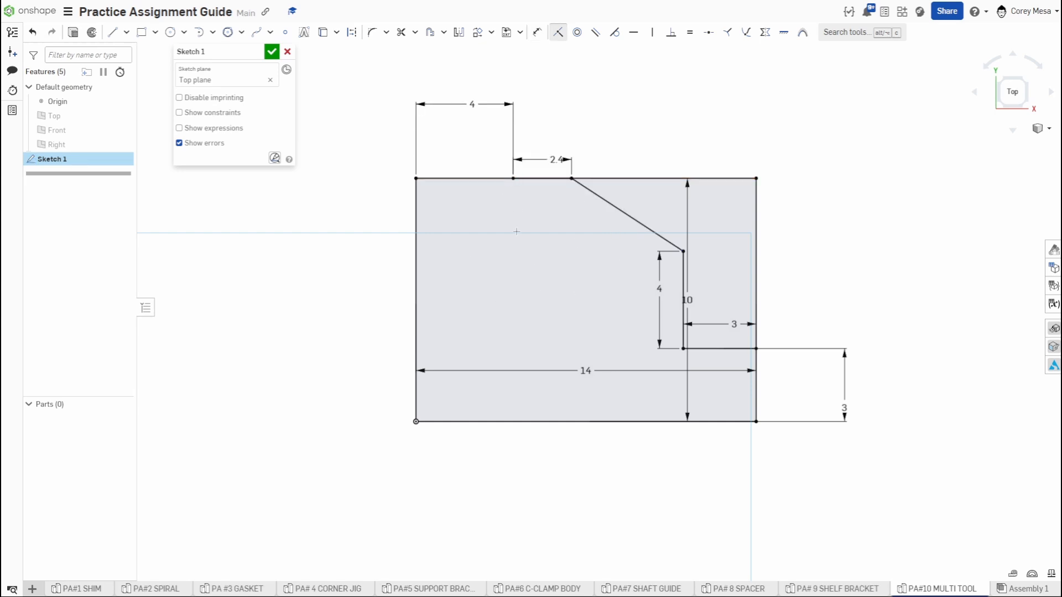
key(c)
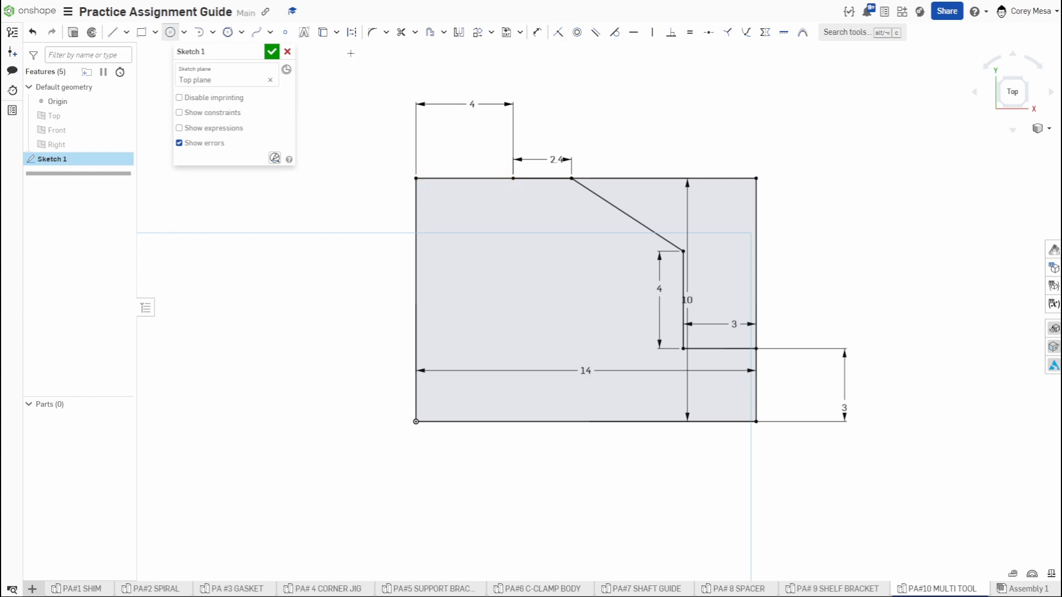
click(118, 35)
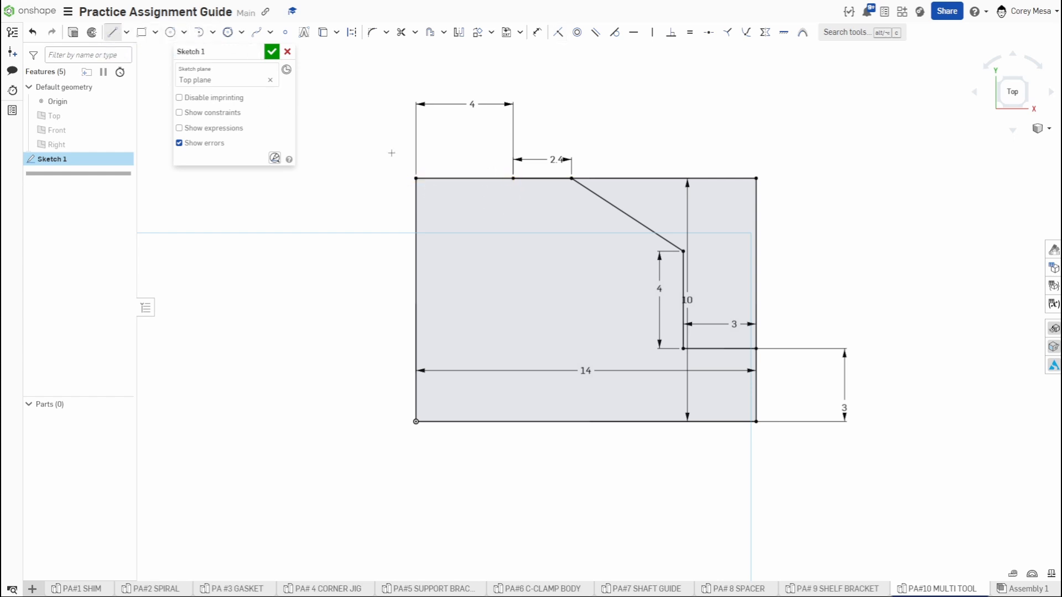
click(416, 178)
mouse_move(409, 169)
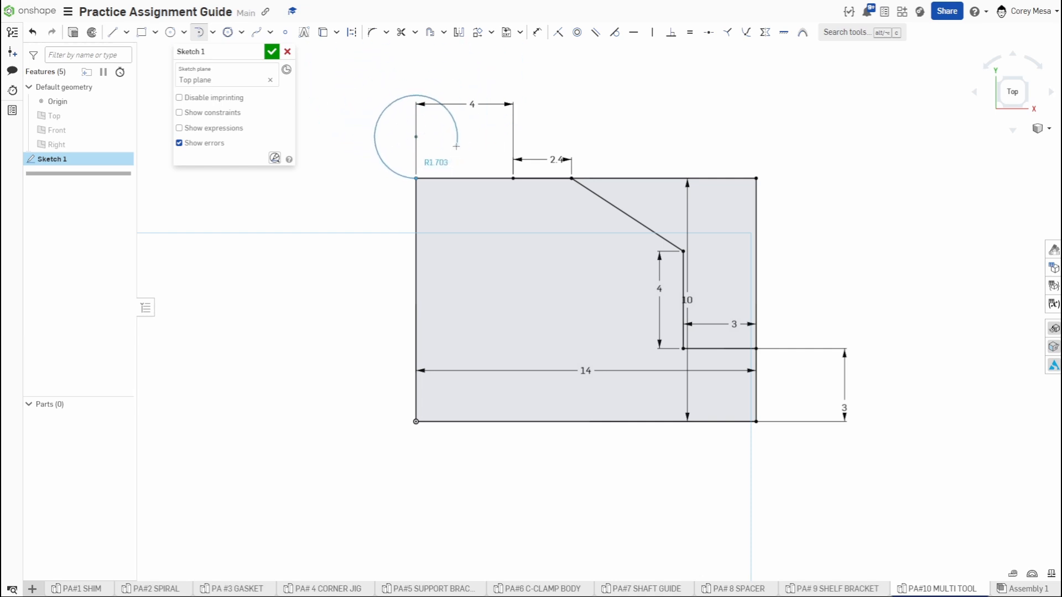
Step: Draw an upward three-point semicircular arc from the rectangle's upper-left corner to the near endpoint of the 2.4 in segment, centred on the top edge
click(213, 32)
click(221, 52)
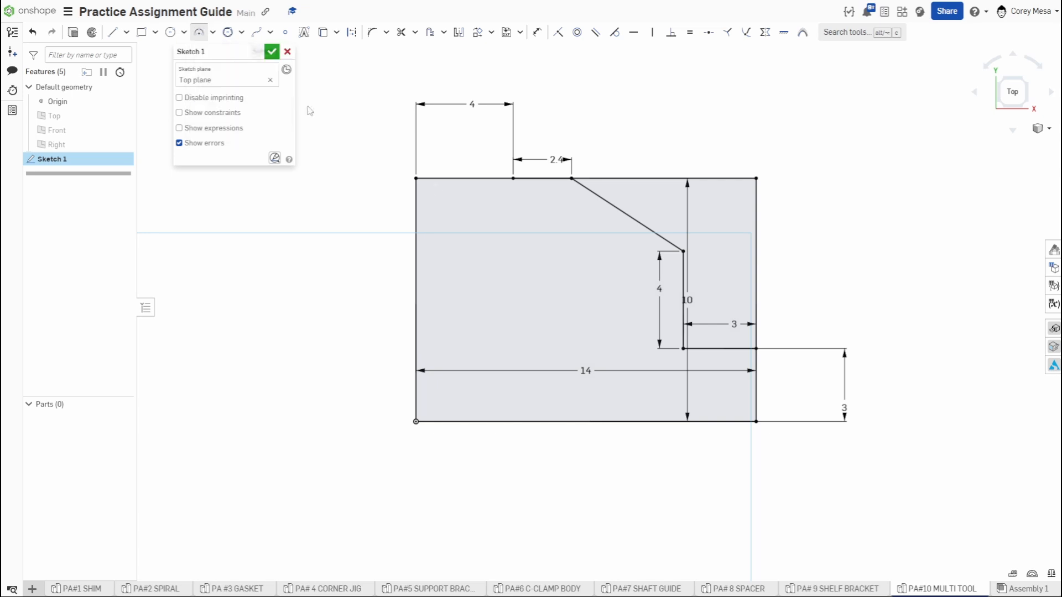
click(416, 178)
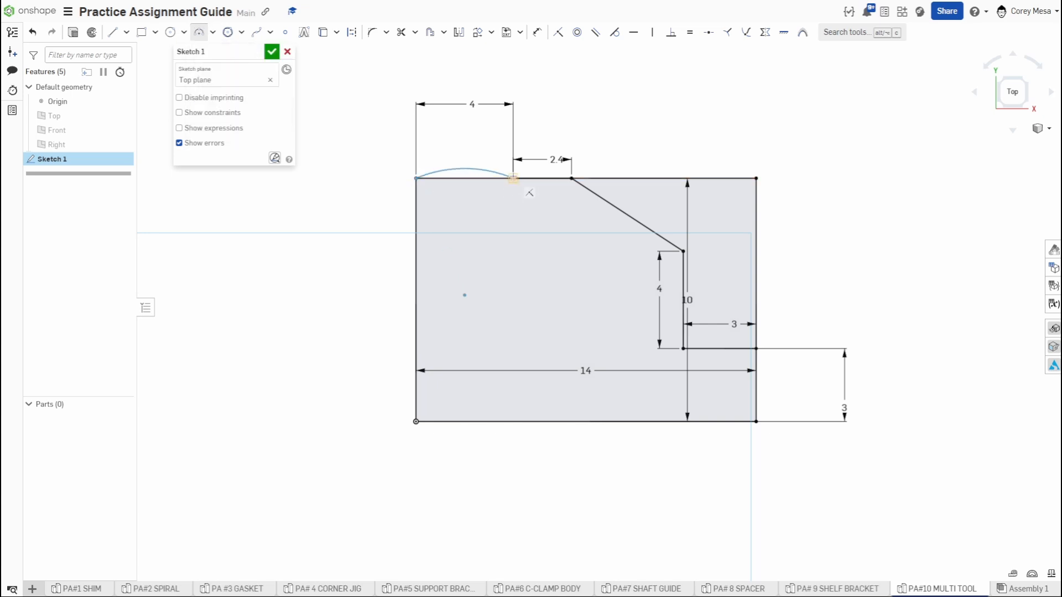
click(513, 178)
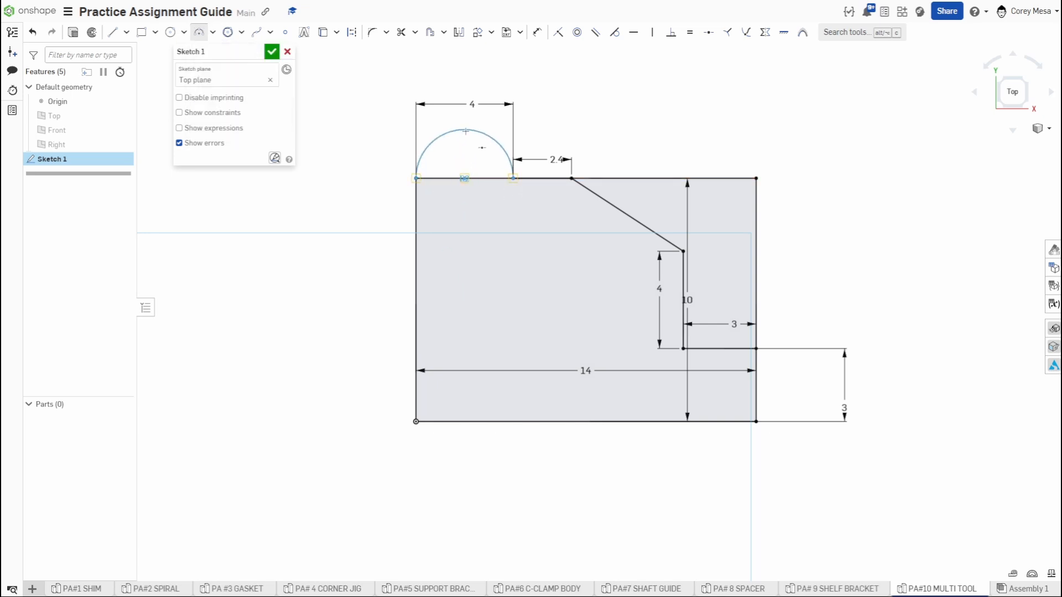
click(465, 131)
key(Escape)
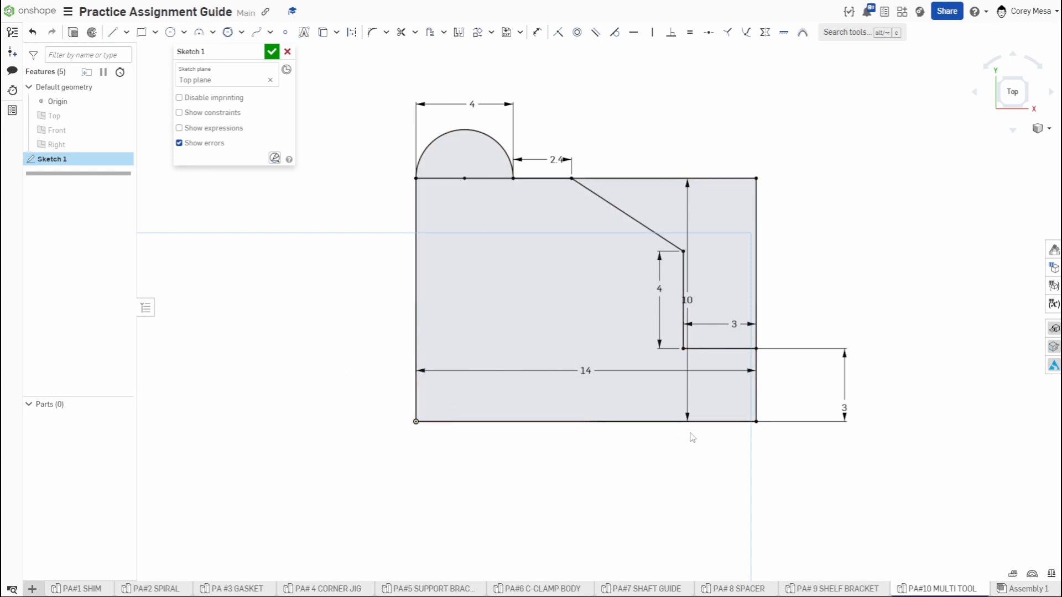
Step: Trim the rectangle's top edge beneath the arc and its upper-right top and side edges outside the stepped profile
key(m)
drag(454, 194, 495, 190)
drag(713, 162, 781, 283)
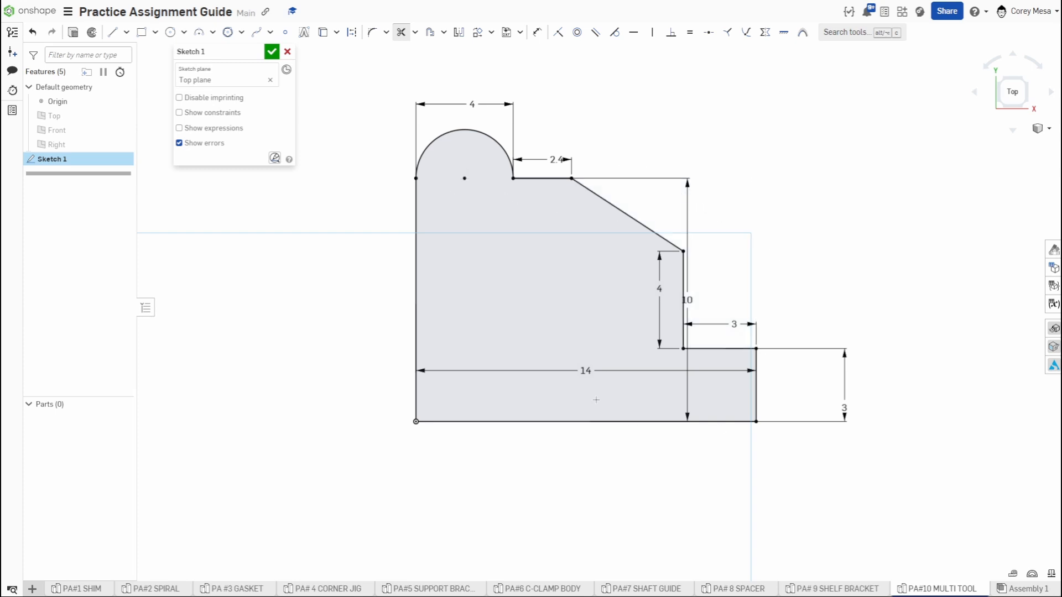
middle_drag(614, 358, 707, 406)
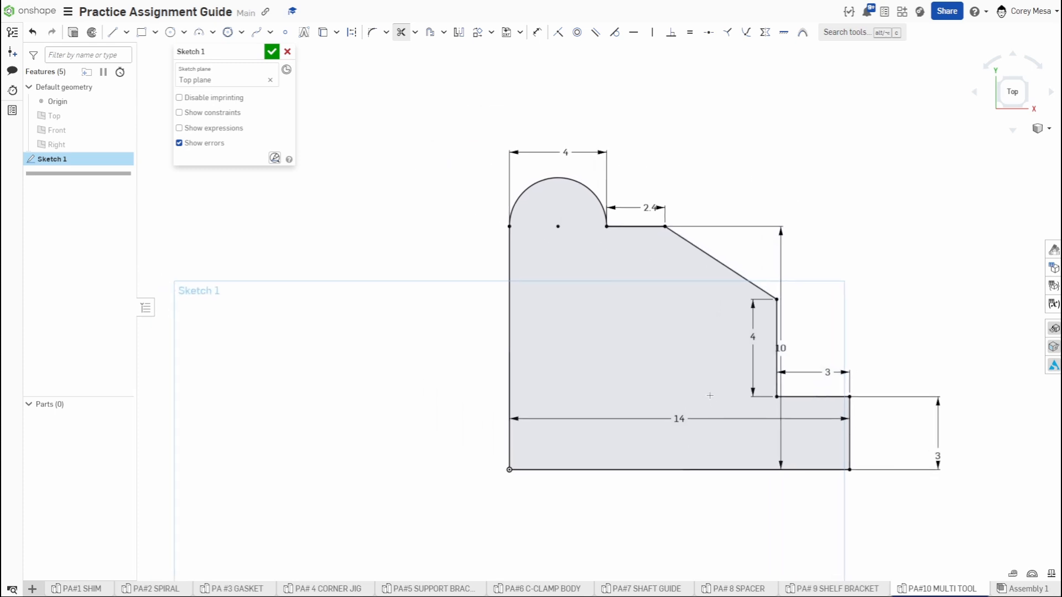
key(Escape)
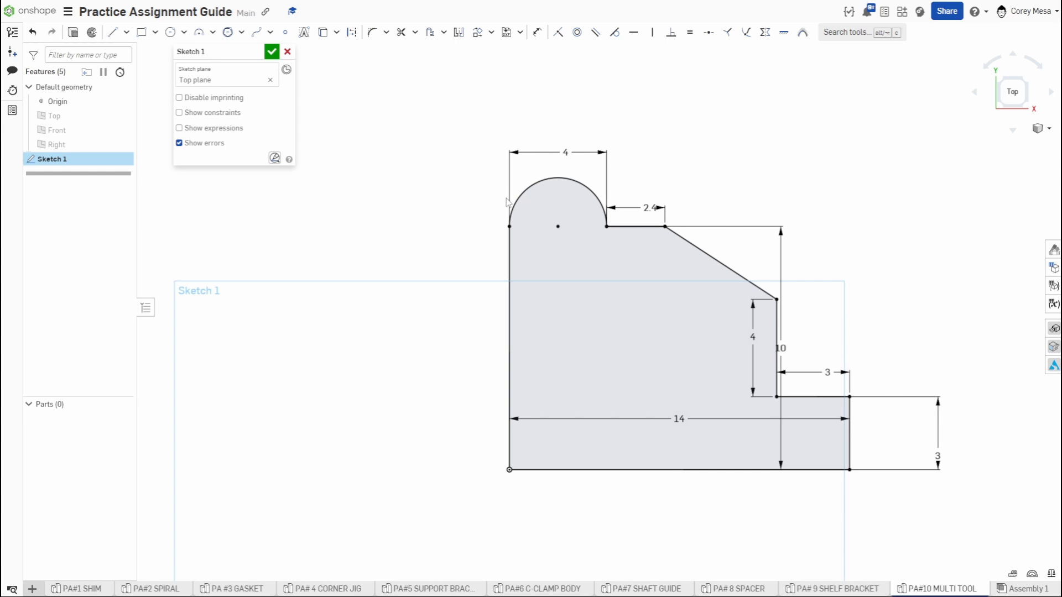